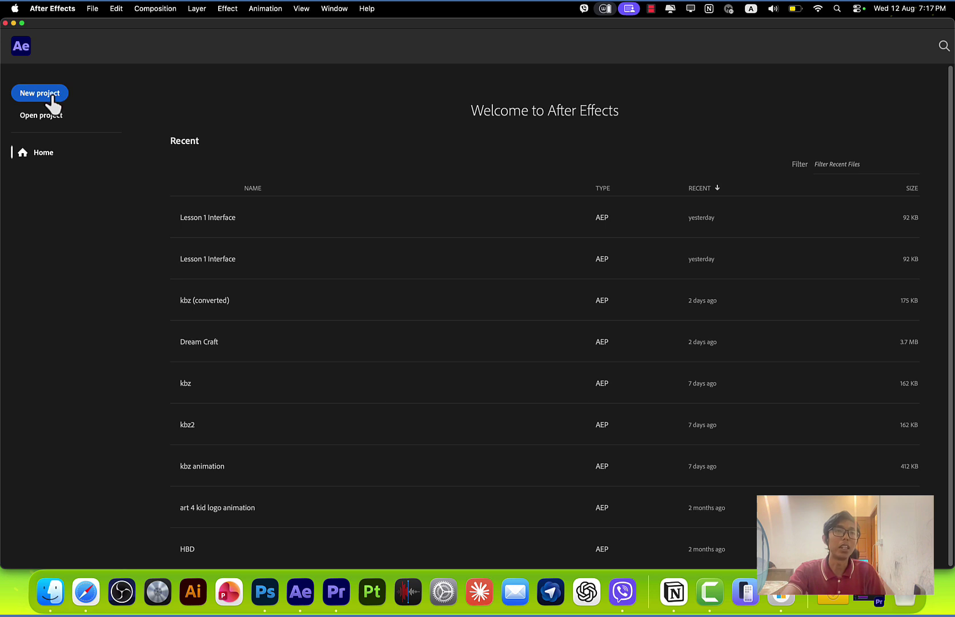
Create a new project from the Home screen
click(92, 9)
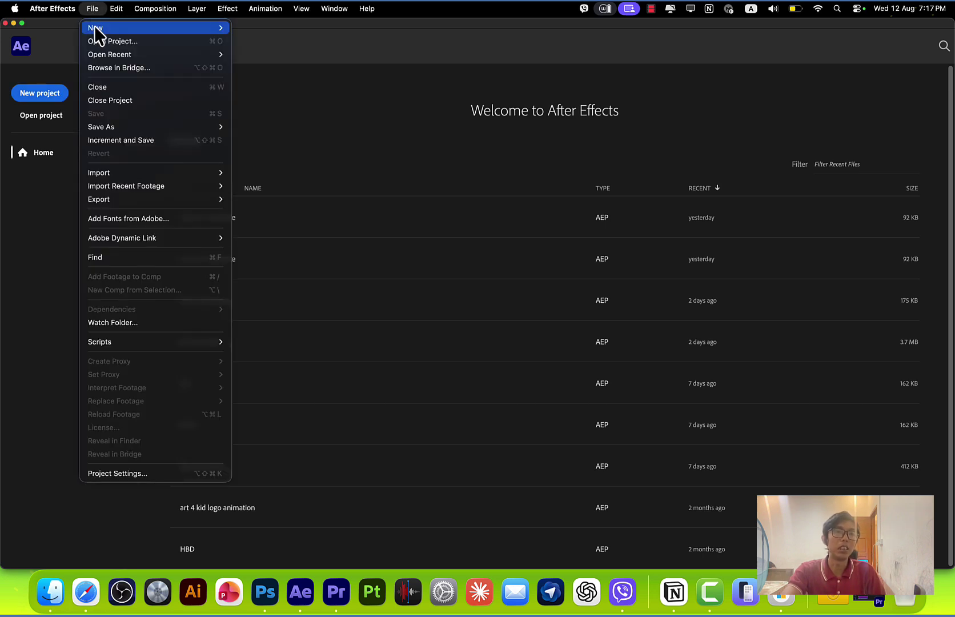
mouse_move(95, 27)
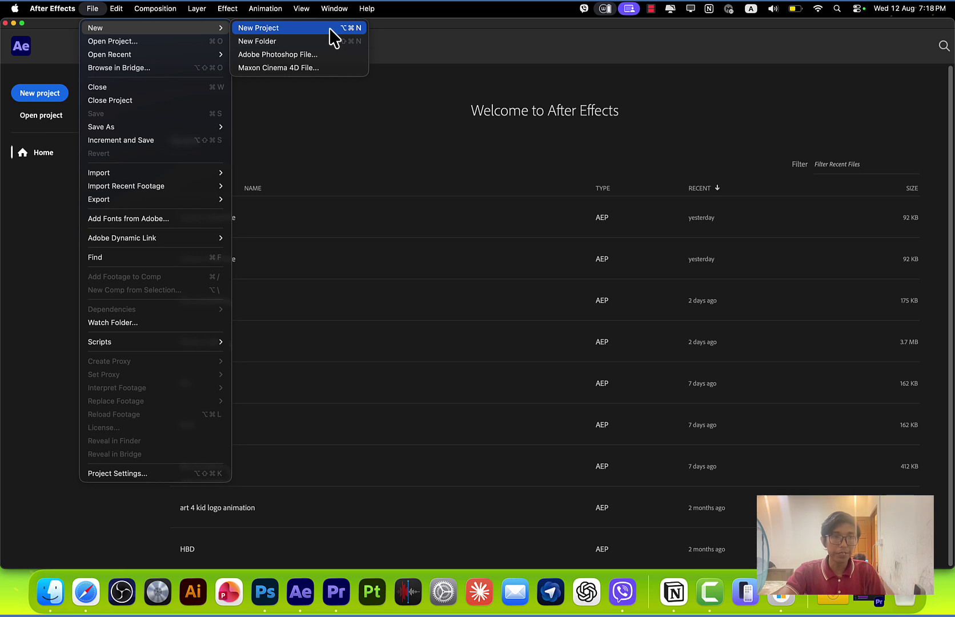
click(330, 118)
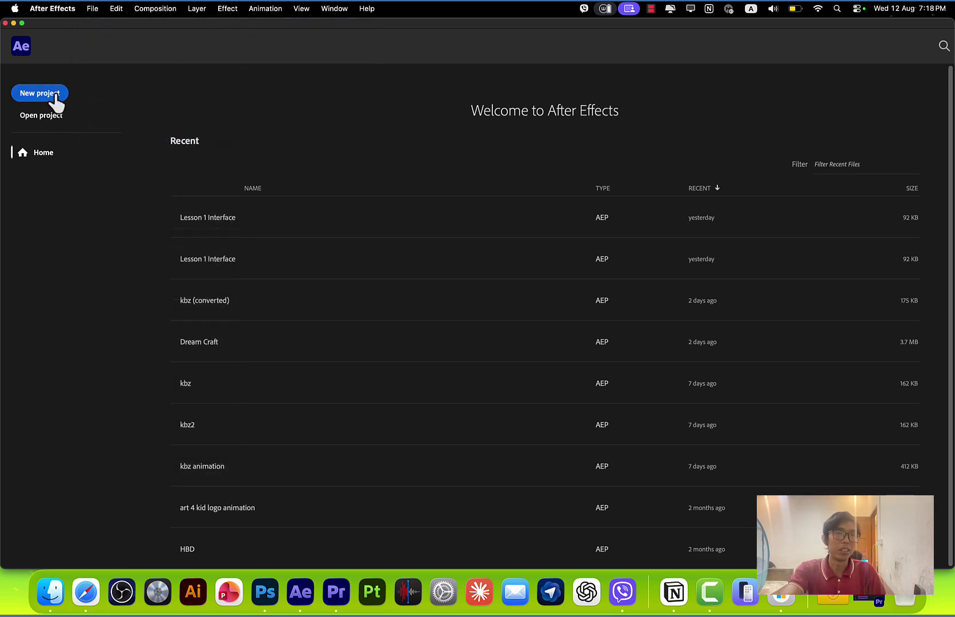
click(39, 93)
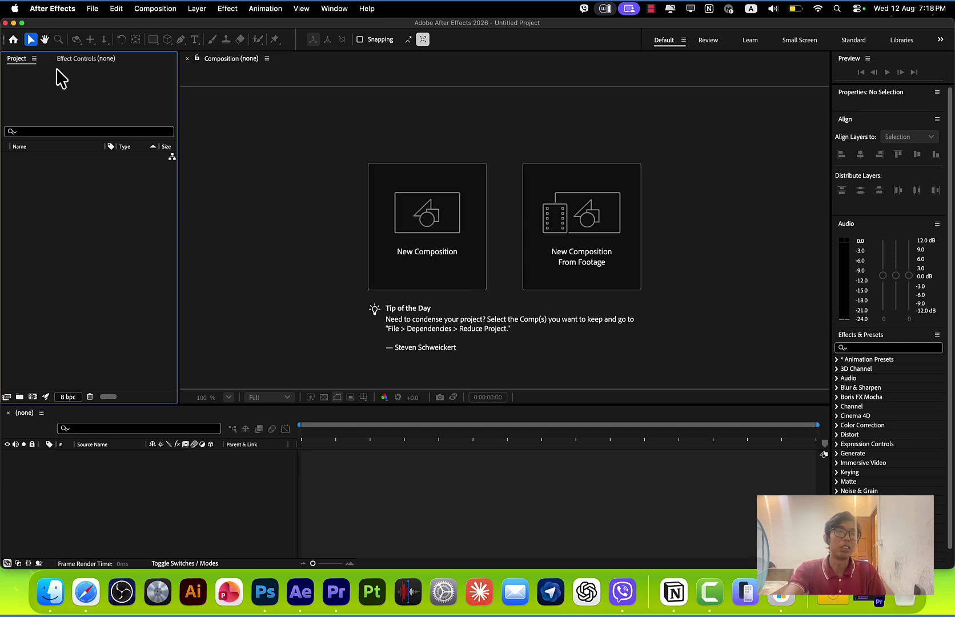
View the Home screen with the recent projects and return to the untitled project
click(14, 41)
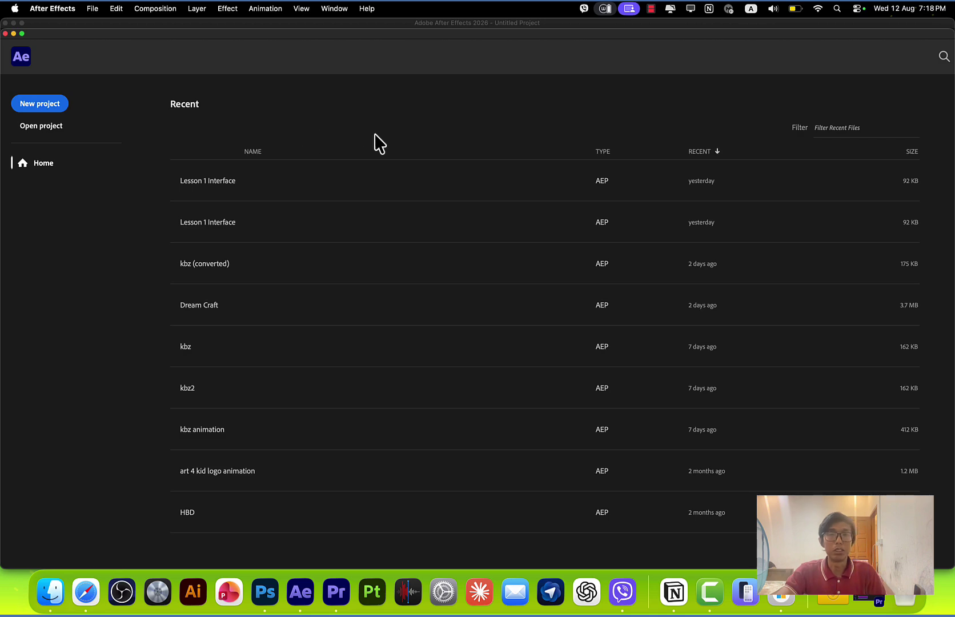
click(22, 58)
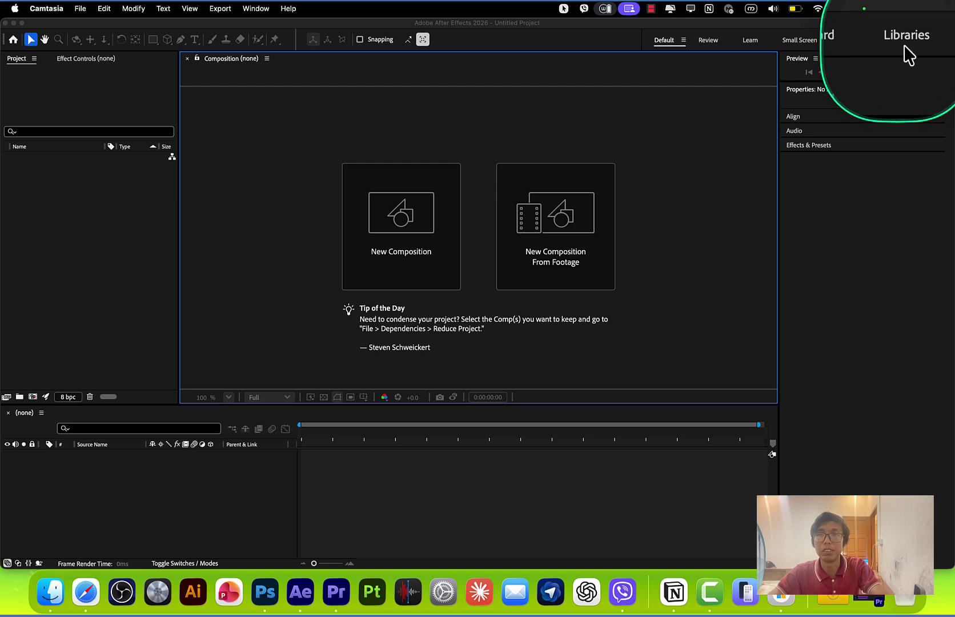
Switch to the Text workspace
click(941, 43)
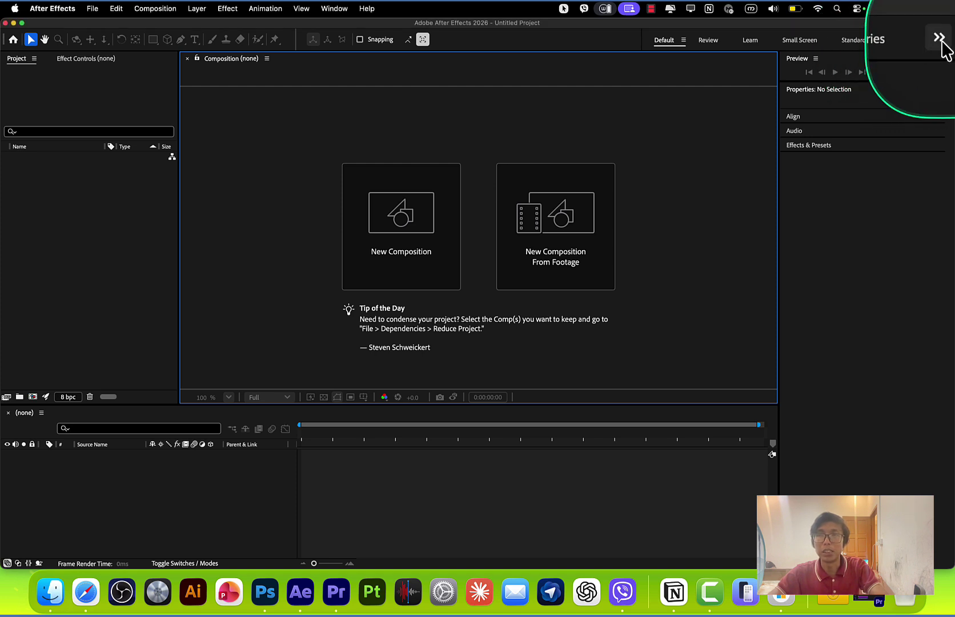
click(940, 41)
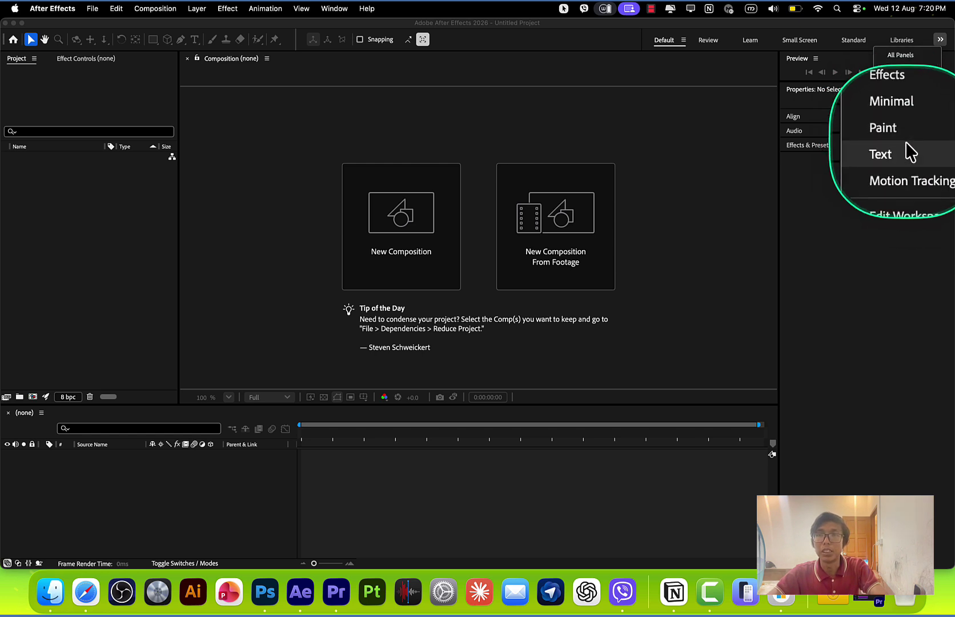
click(905, 154)
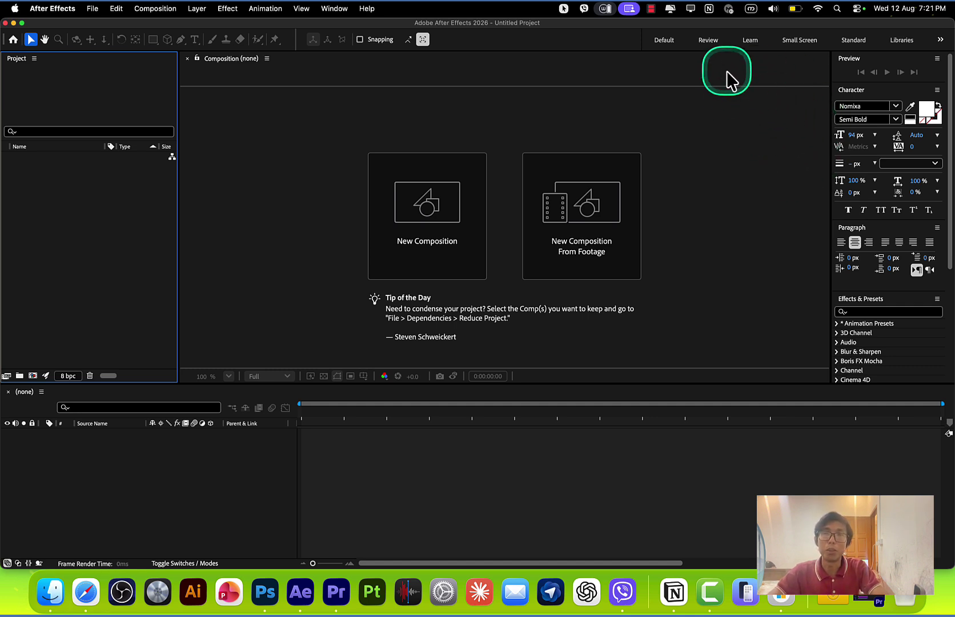
Return to the Default workspace and reset it to its saved layout
click(664, 41)
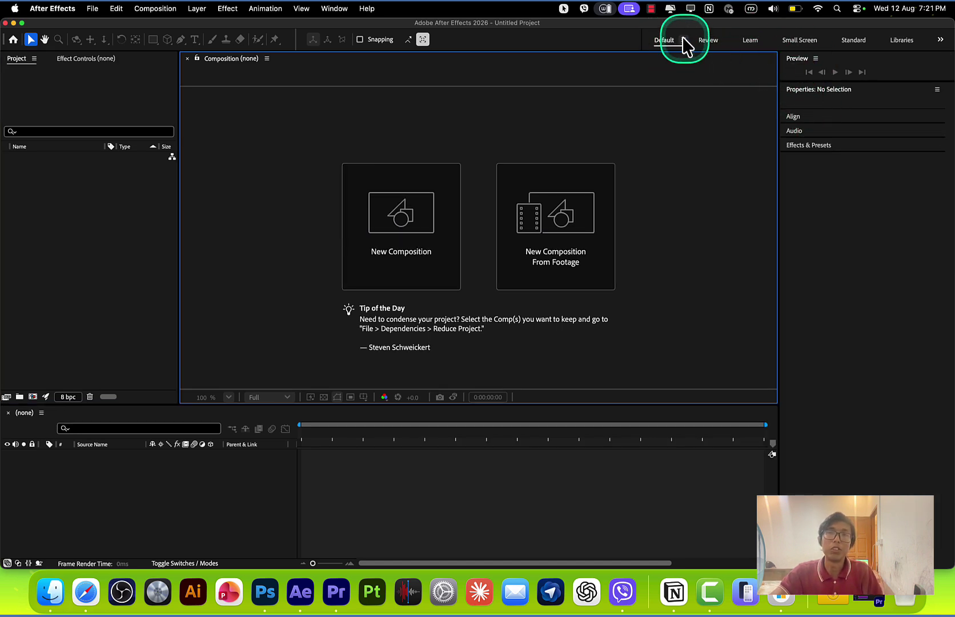
click(682, 40)
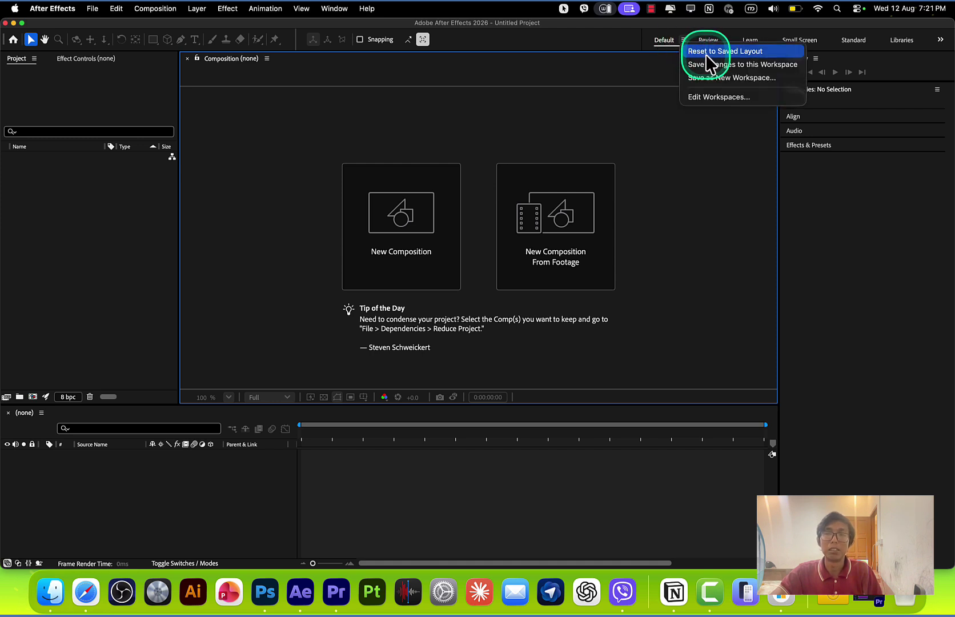
click(705, 52)
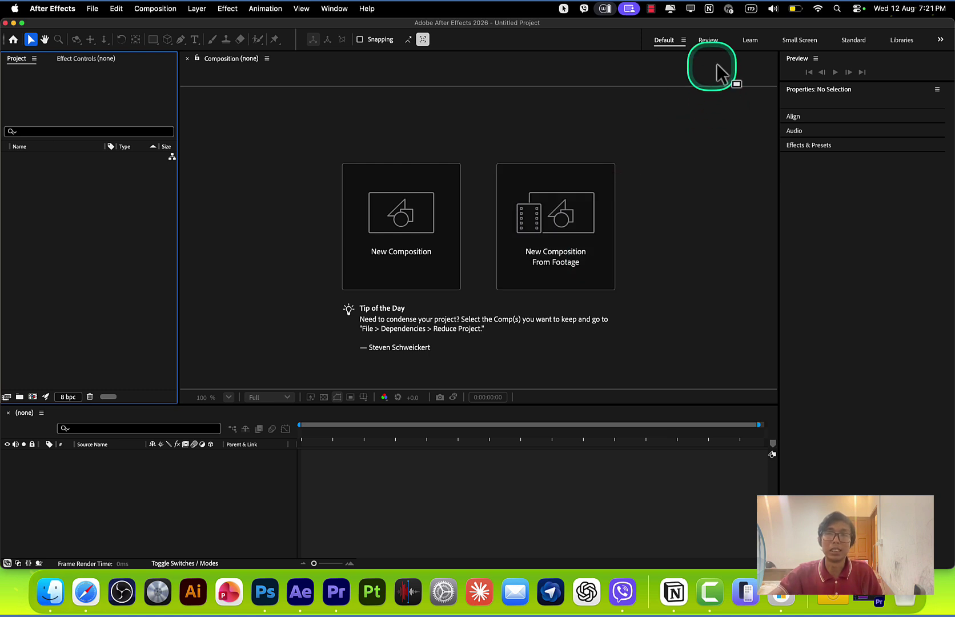
Disarrange the Default workspace by docking Properties in a separate column and closing the Composition viewer
drag(838, 98, 806, 246)
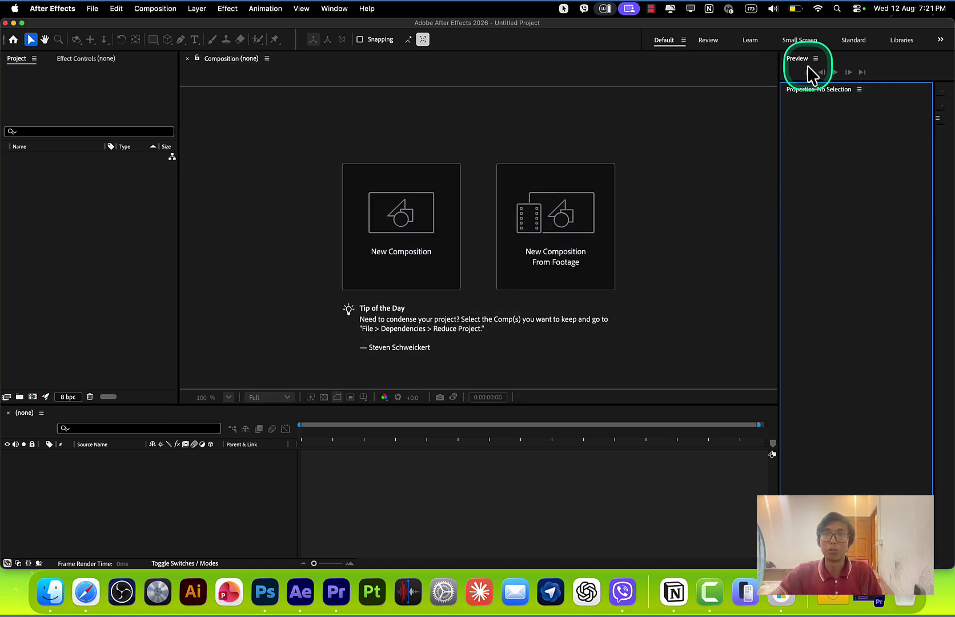
click(208, 63)
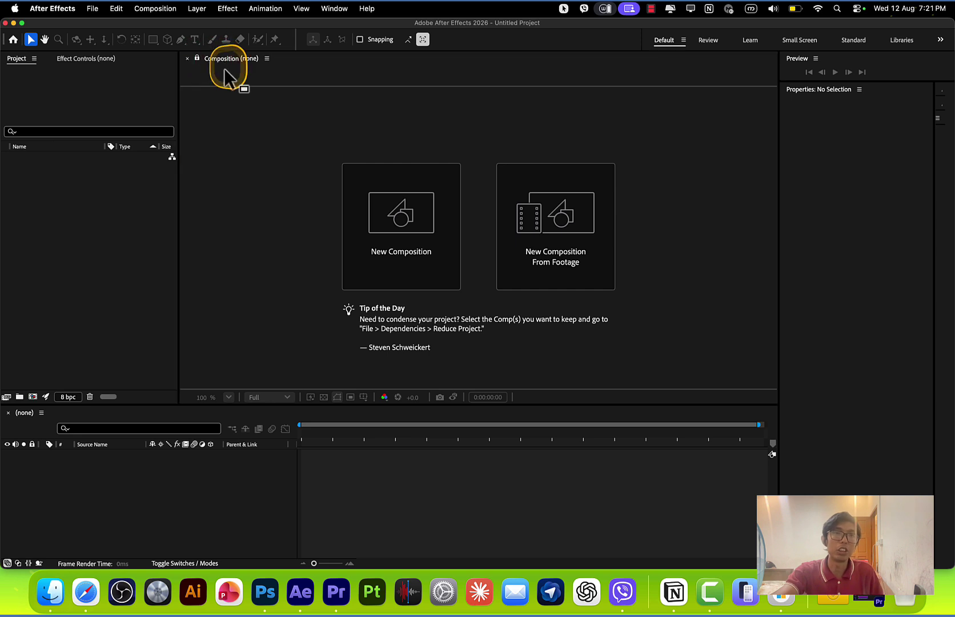
click(253, 63)
click(265, 160)
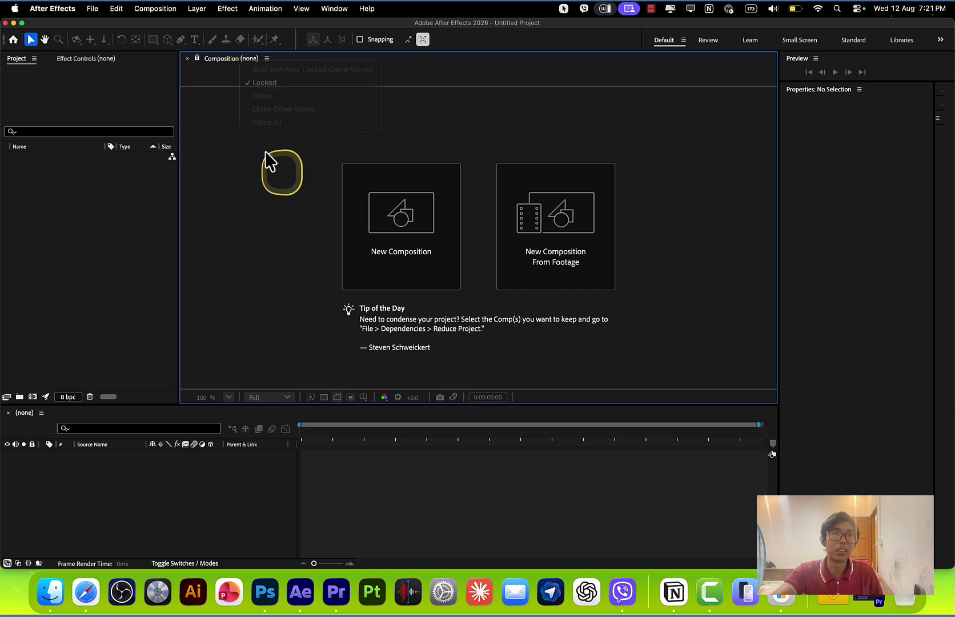
click(188, 59)
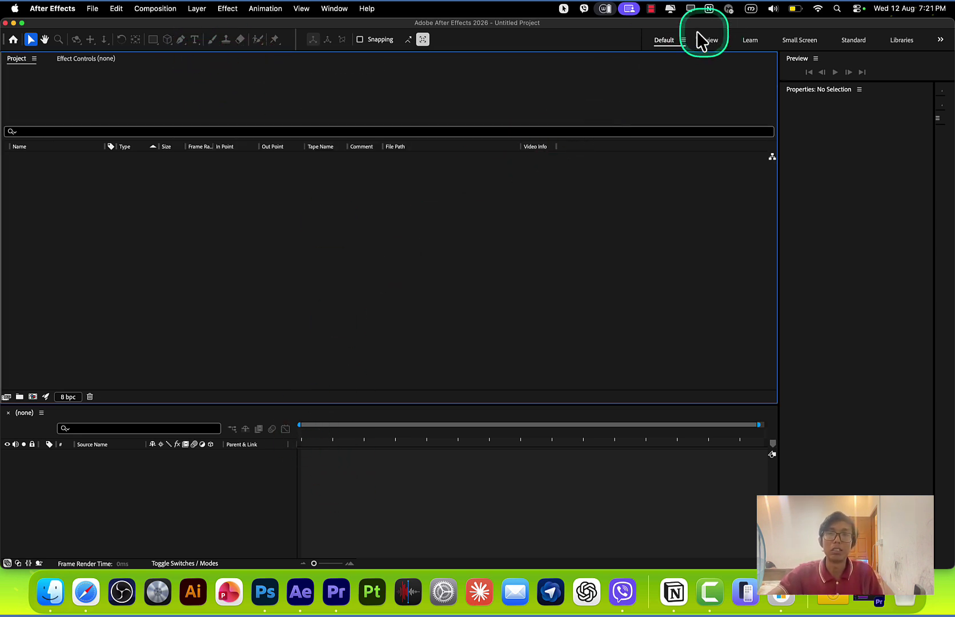
Switch to the Review workspace and back to Default, restoring the saved layout of Default
click(715, 40)
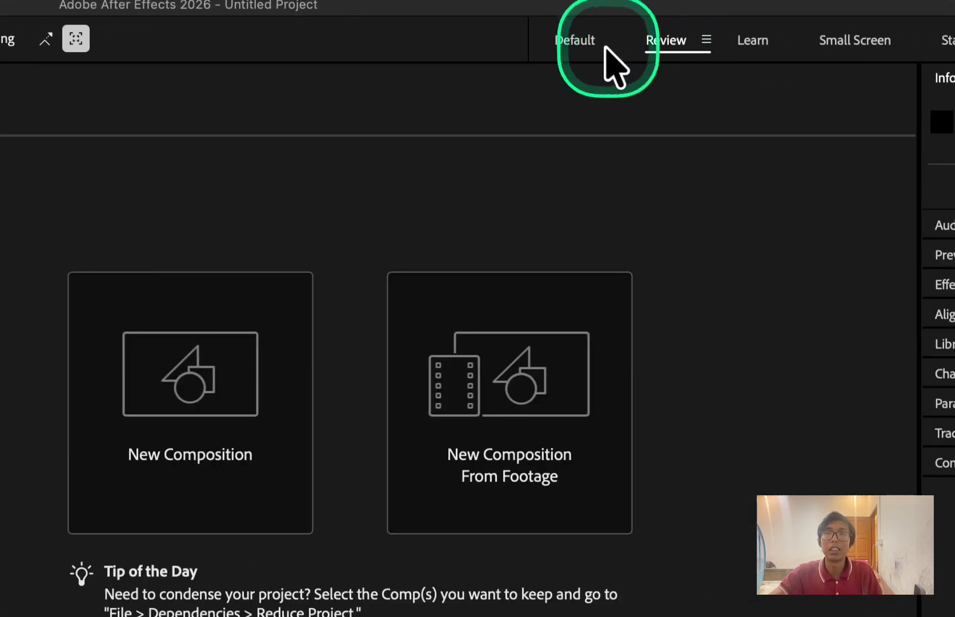
click(606, 48)
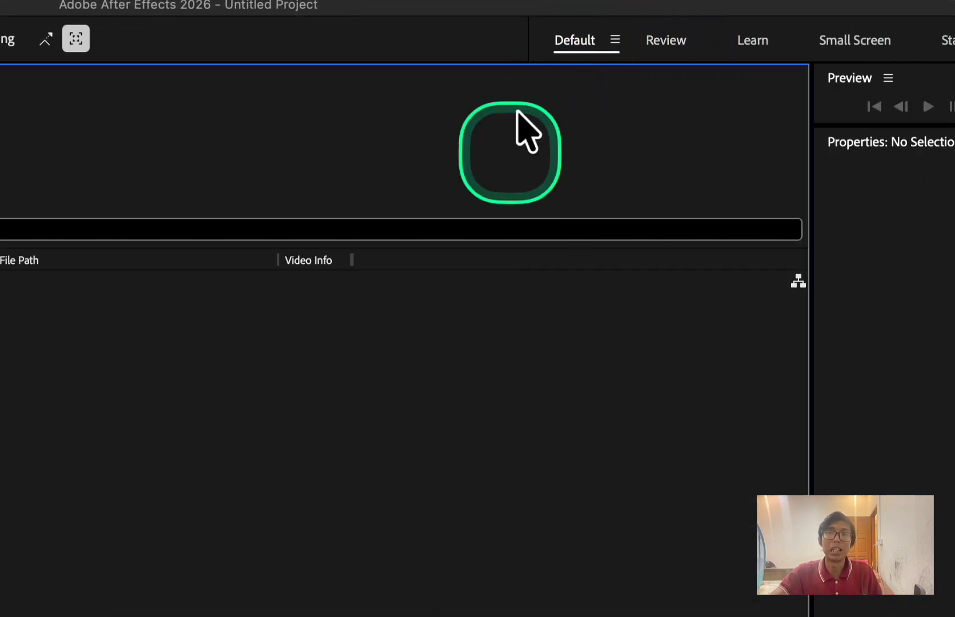
click(615, 41)
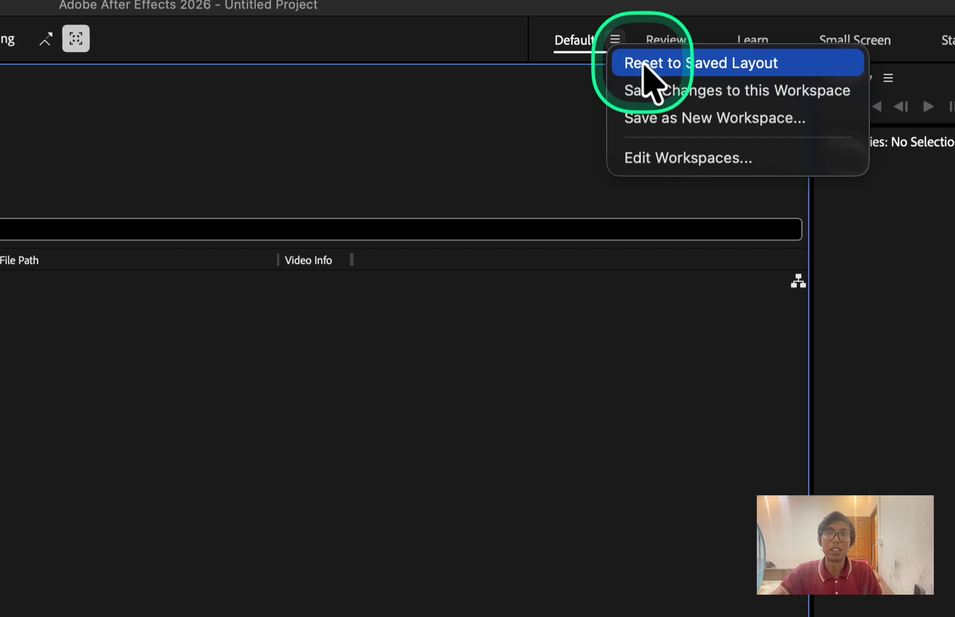
click(644, 64)
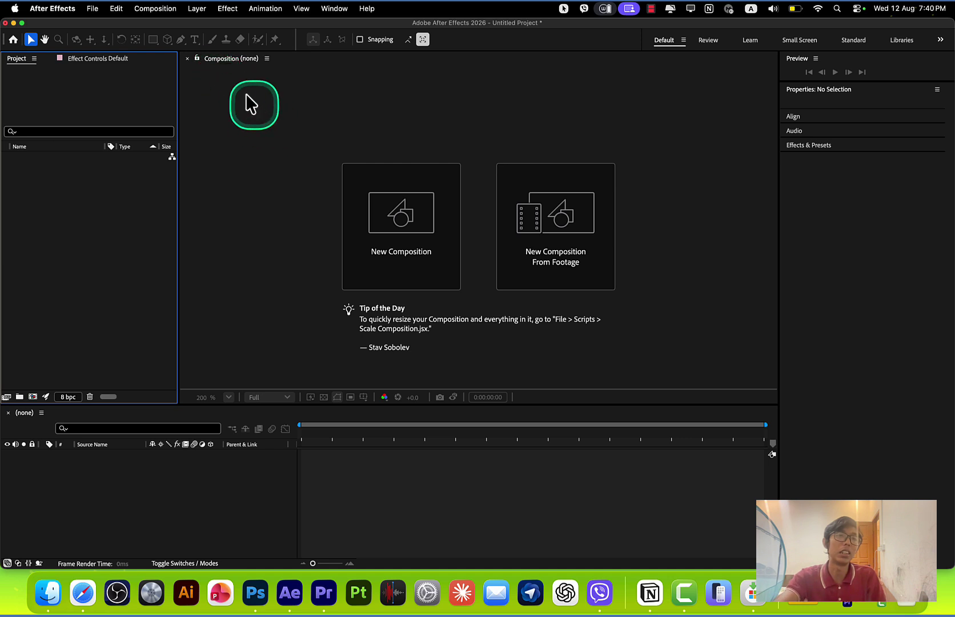
Start a new composition and name it "Lesson 1 - Workspace"
click(160, 15)
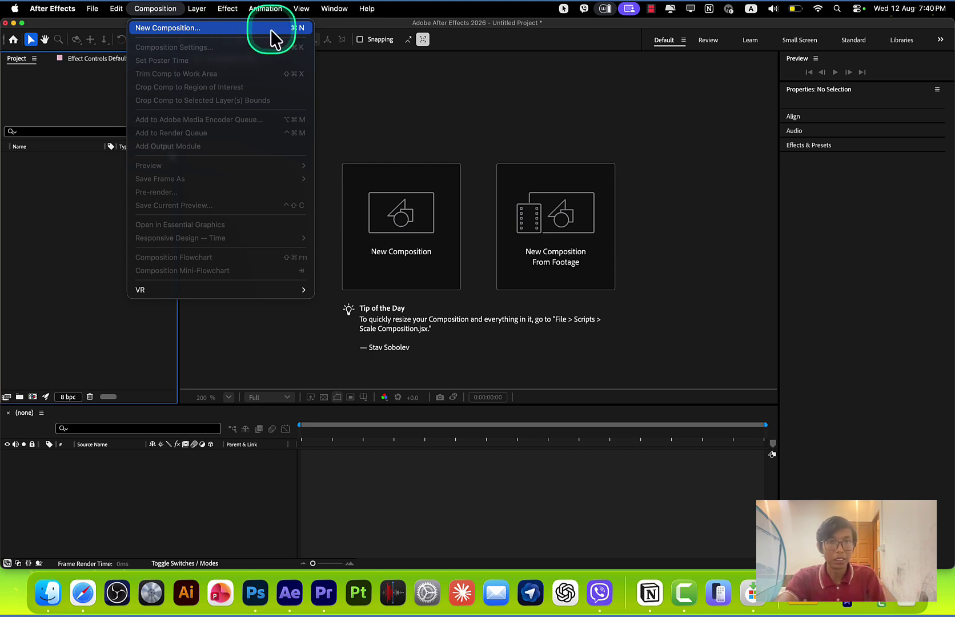
click(409, 217)
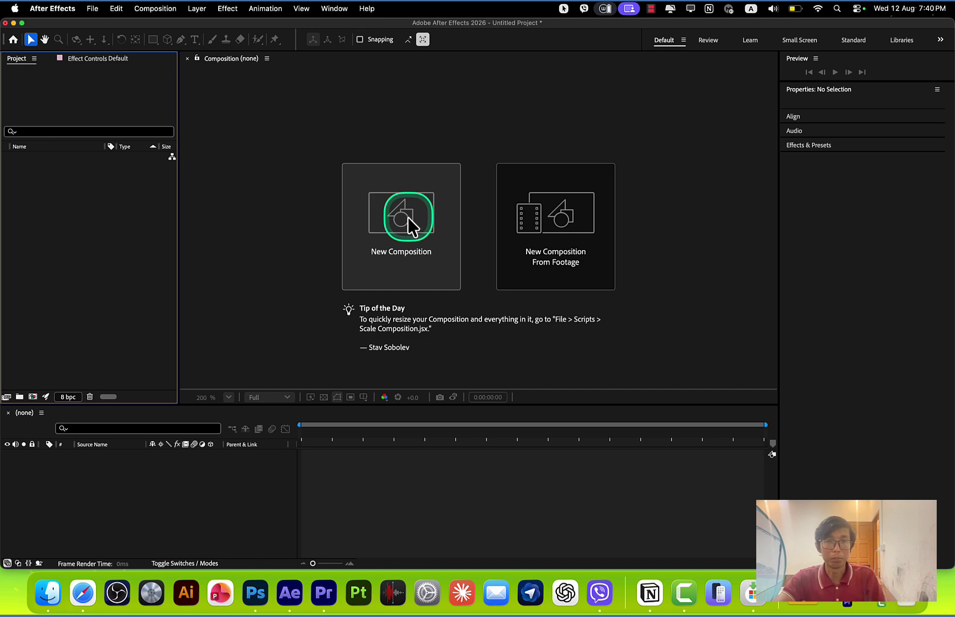
click(408, 217)
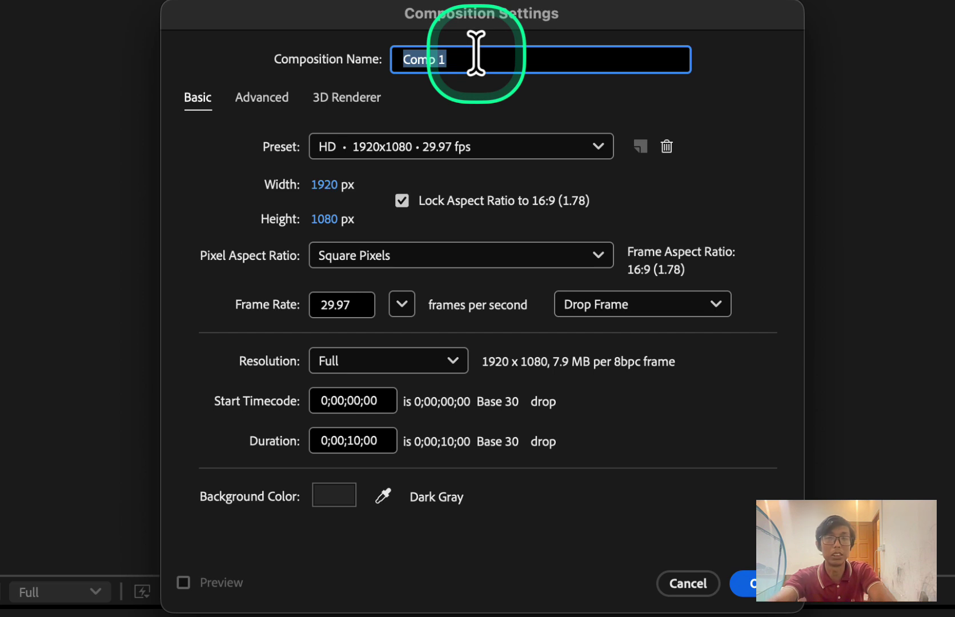
text(Lesson)
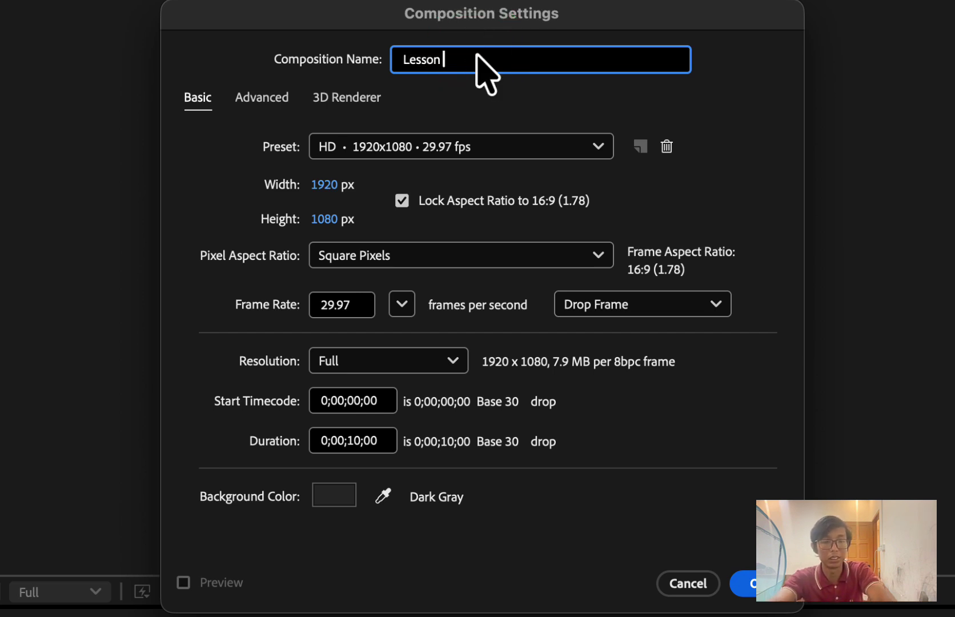
text( 1)
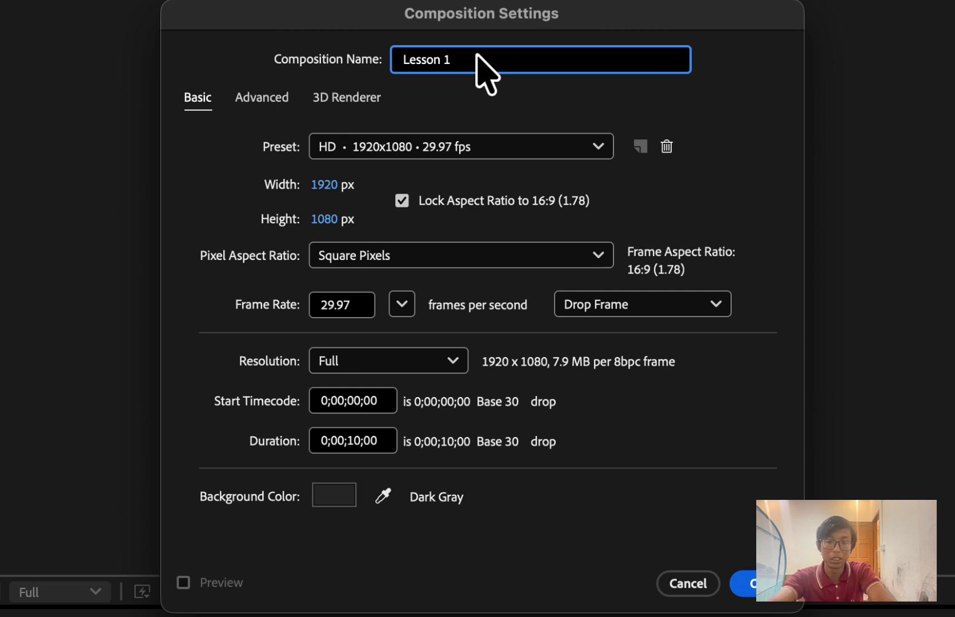
text( - Workspace)
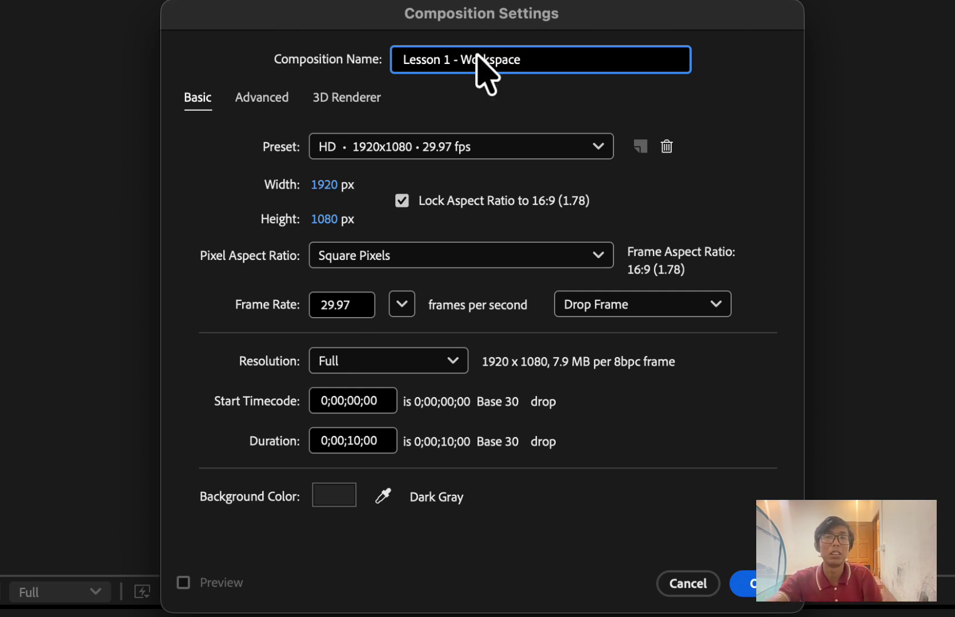
Choose the Social Media Landscape HD preset (1920x1080, 30 fps) for the composition
click(341, 149)
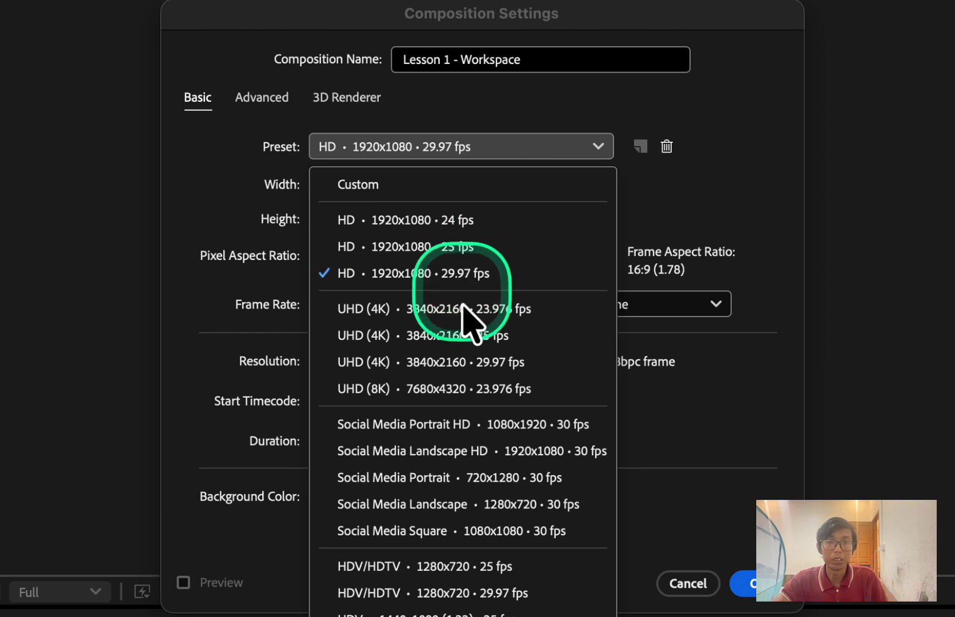
click(479, 454)
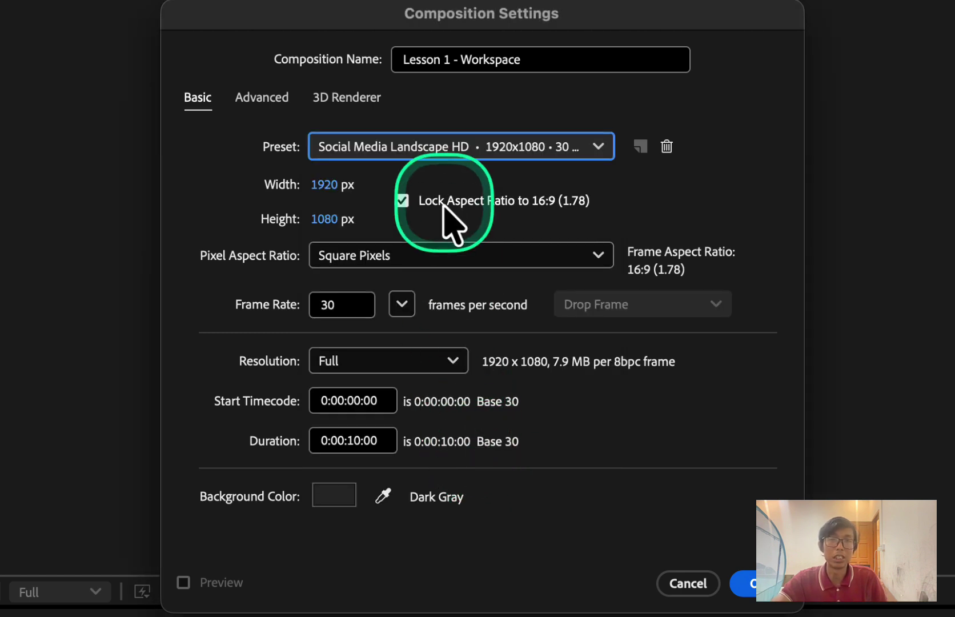
click(437, 147)
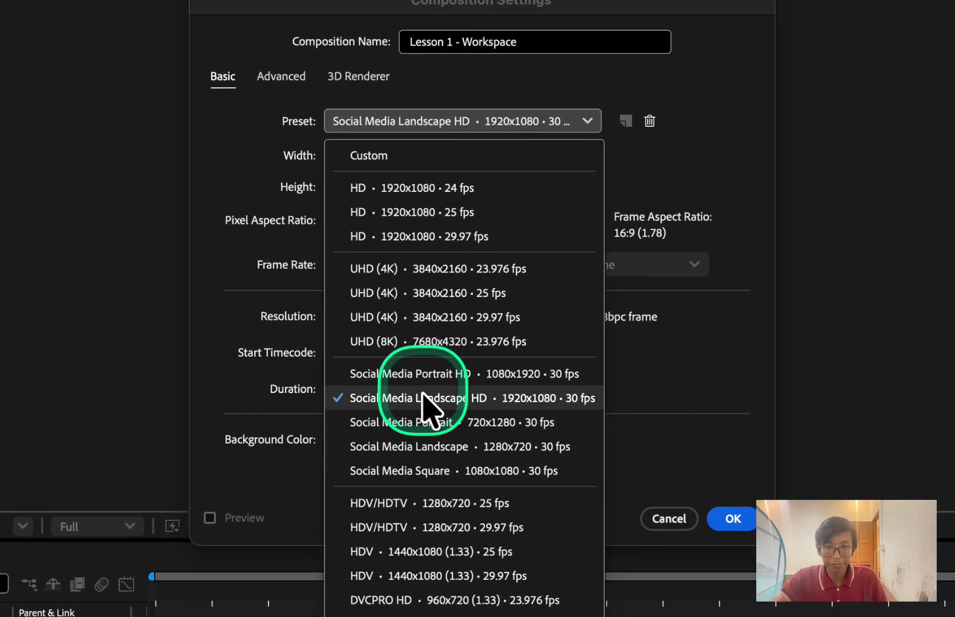
click(426, 399)
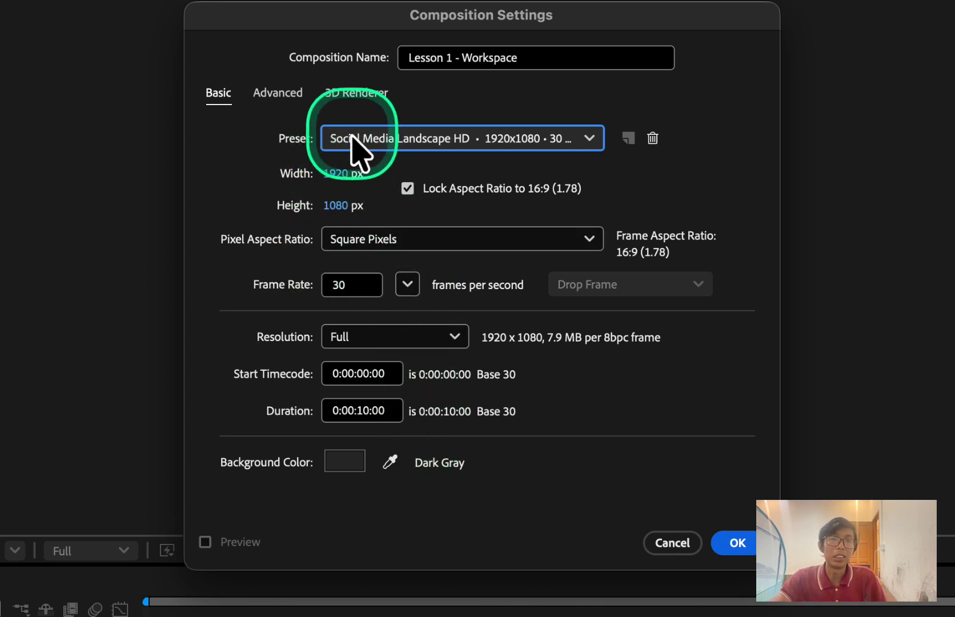
Try the Half resolution for the composition and set it back to Full
click(364, 337)
click(362, 397)
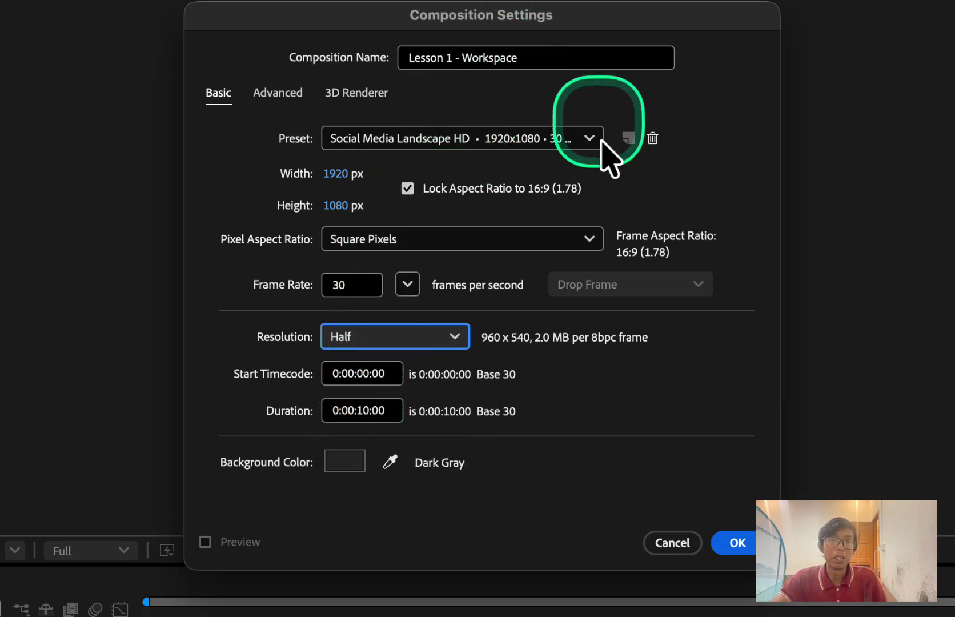
click(394, 341)
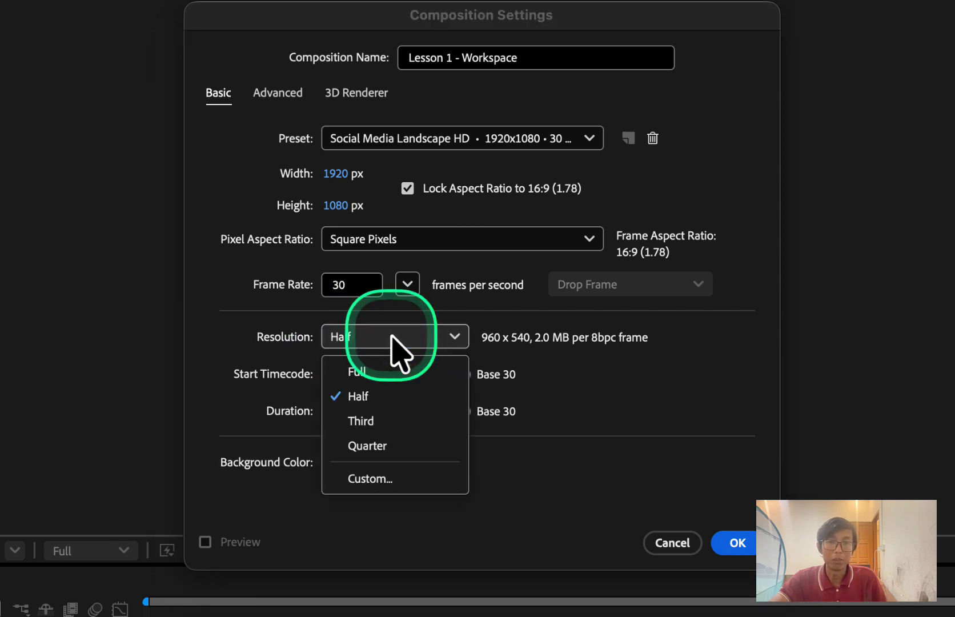
click(379, 374)
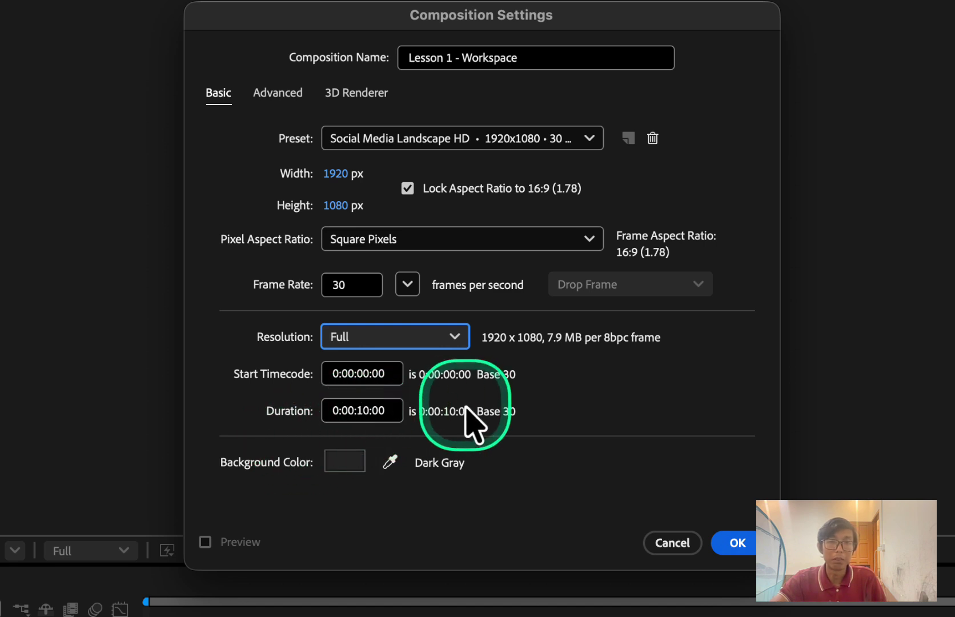
Set the composition's background color to gray, hex 828282
click(345, 464)
mouse_move(614, 457)
mouse_down()
mouse_move(572, 449)
mouse_move(572, 370)
mouse_up()
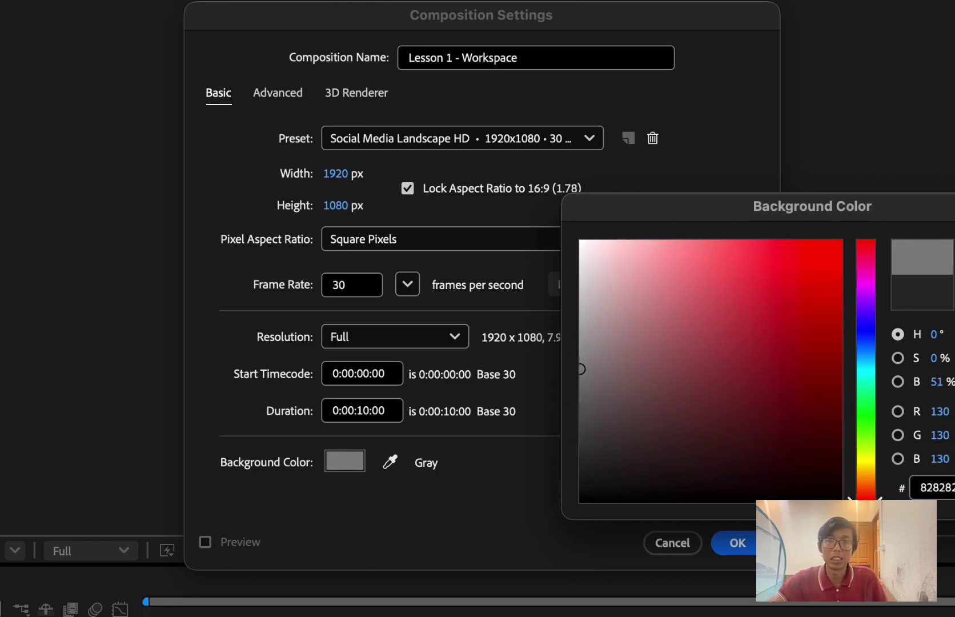
key(Return)
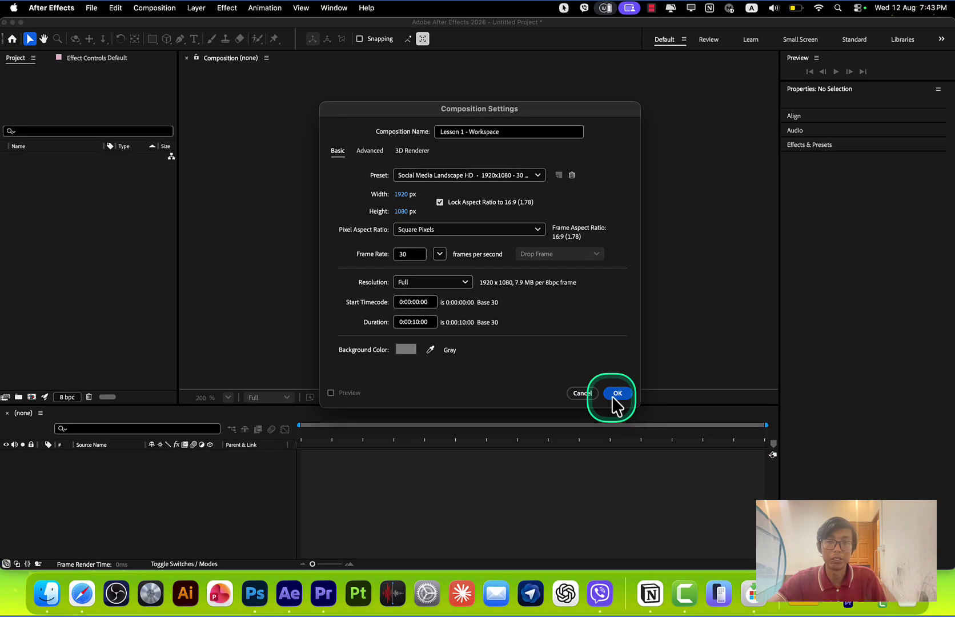
Create the composition with the chosen settings
click(716, 516)
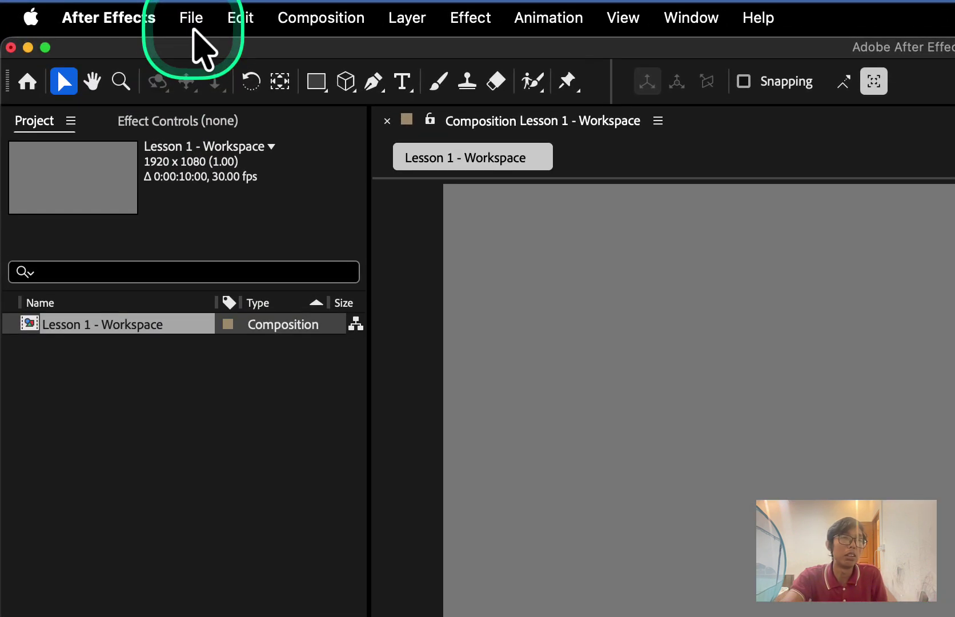
click(193, 24)
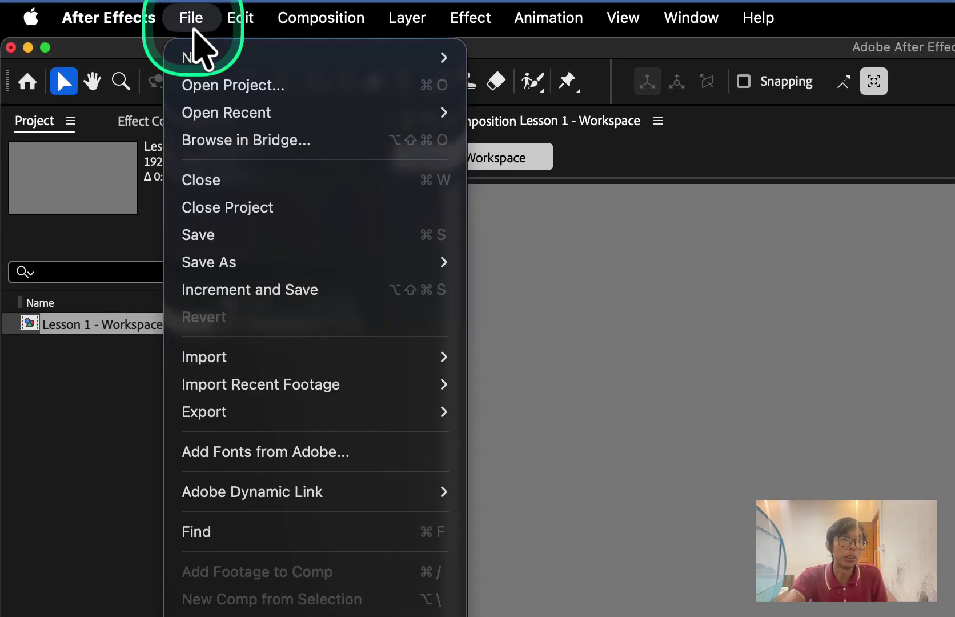
mouse_move(240, 366)
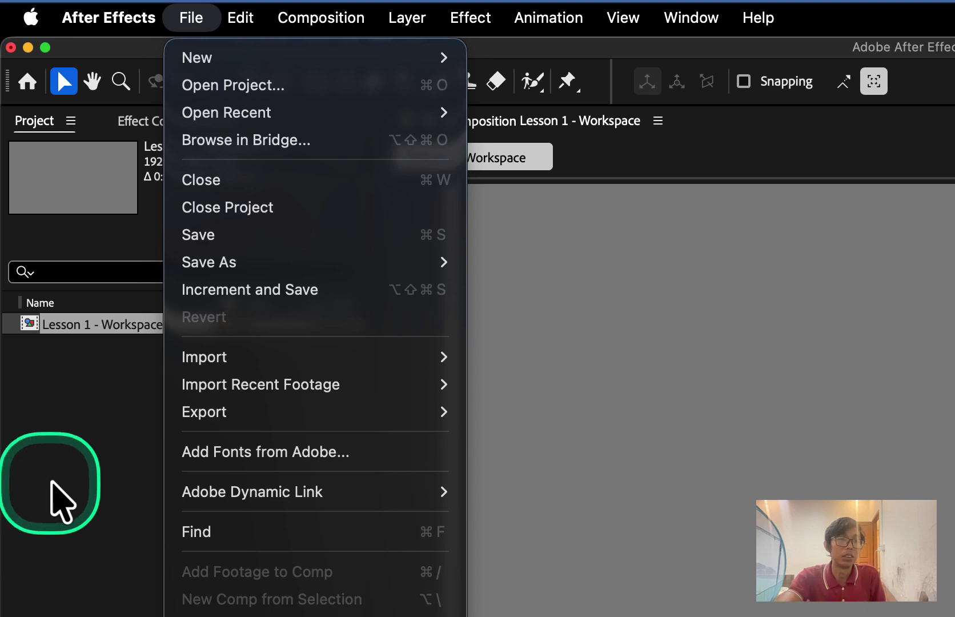
click(64, 501)
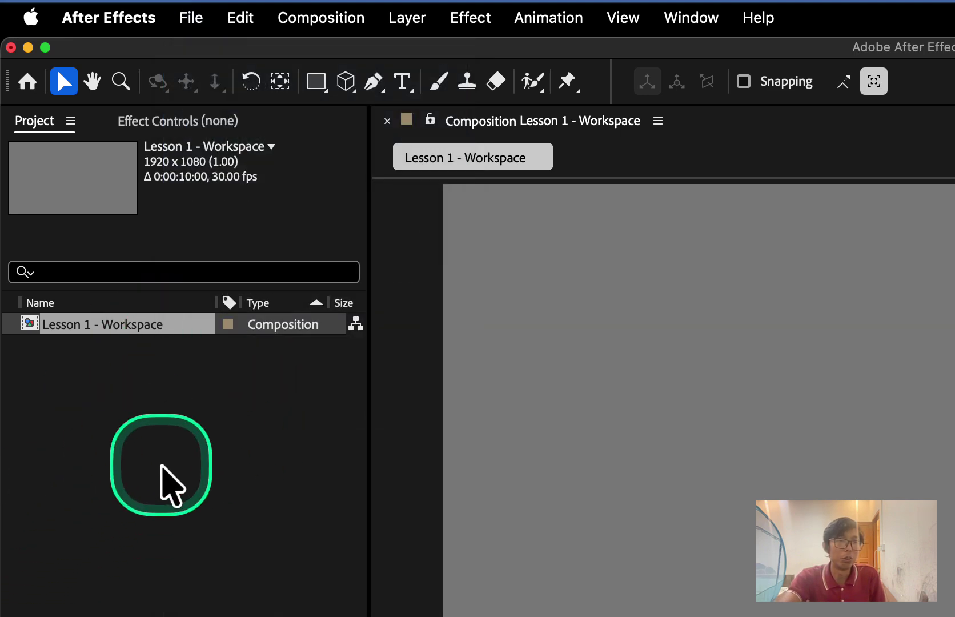
Import the image logo rounded square.png from the Dream Craft folder into the project
click(176, 451)
double_click(188, 471)
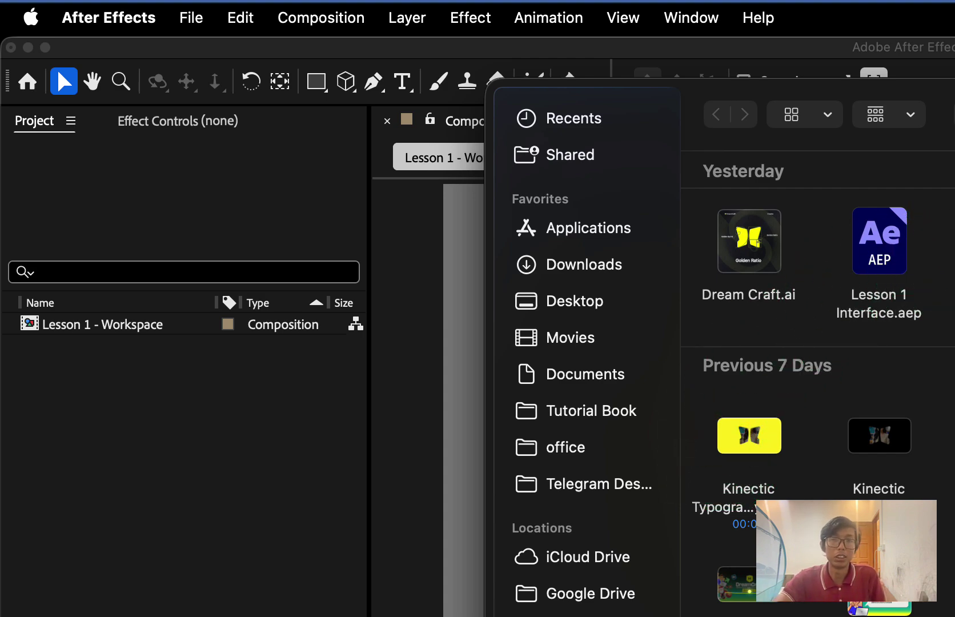
click(750, 192)
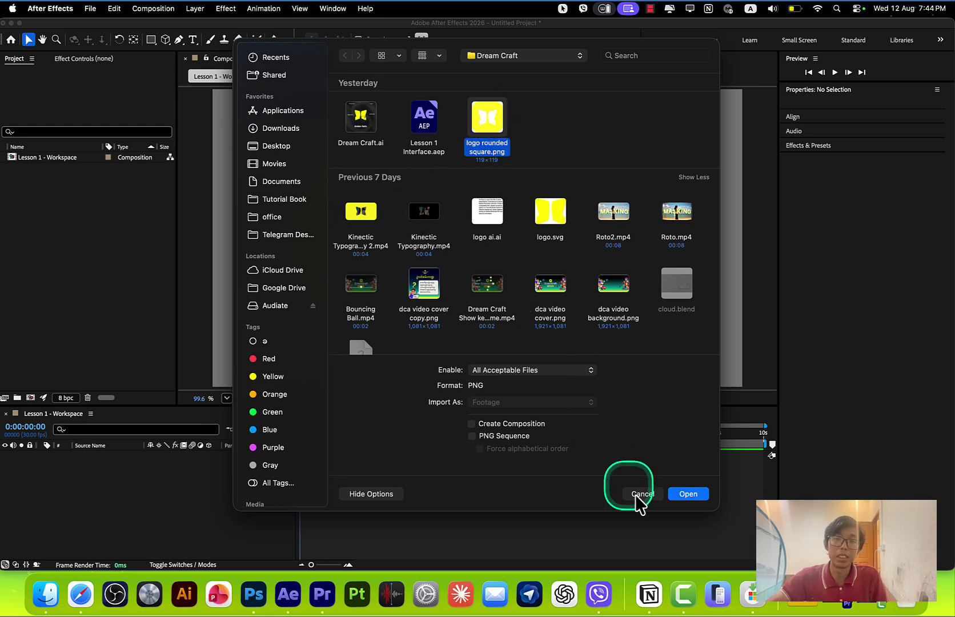
click(681, 499)
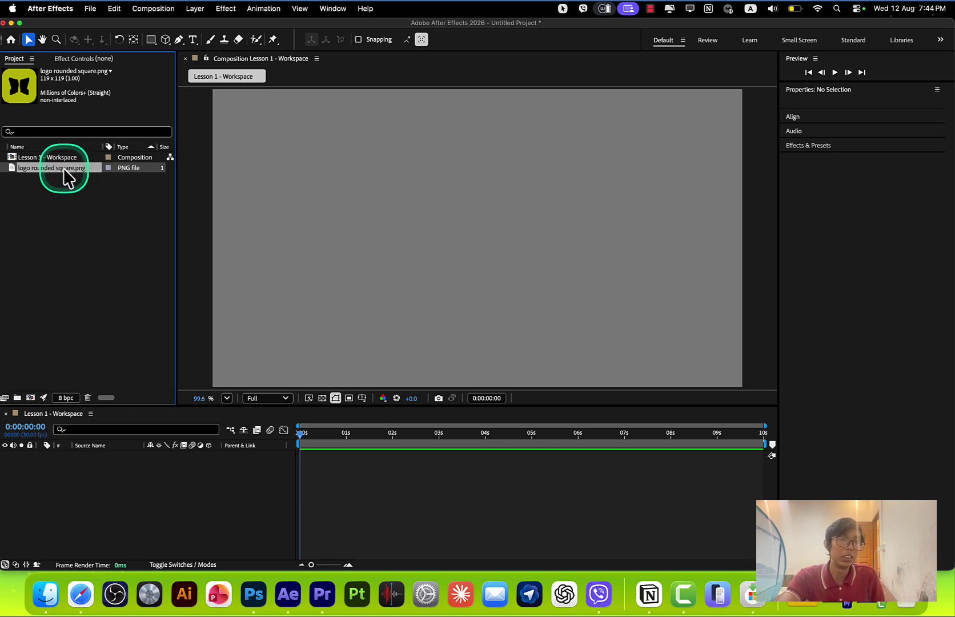
Try adding the logo image to the composition's timeline and delete the layer again
drag(63, 170, 155, 470)
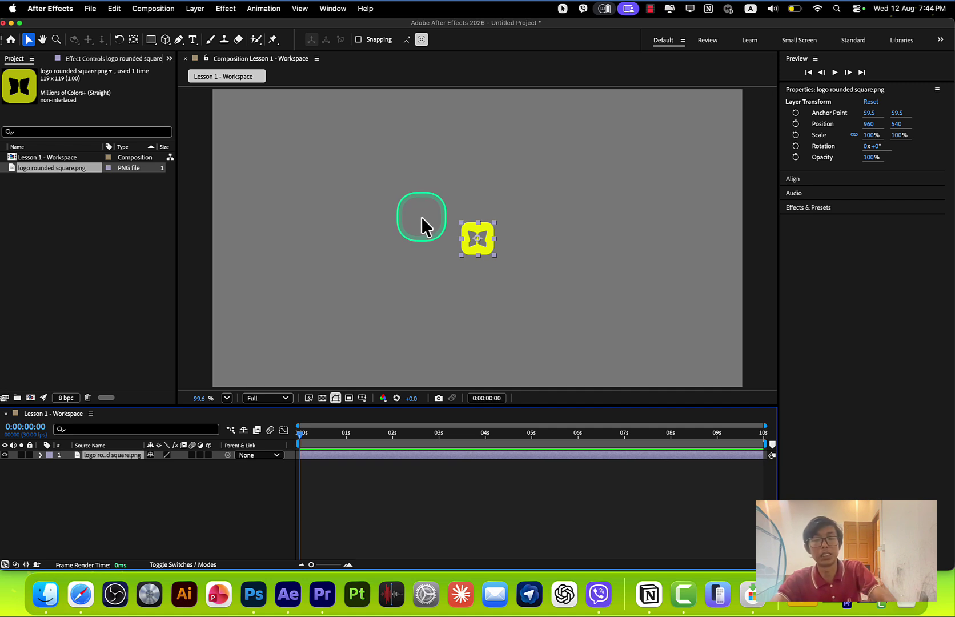
key(Delete)
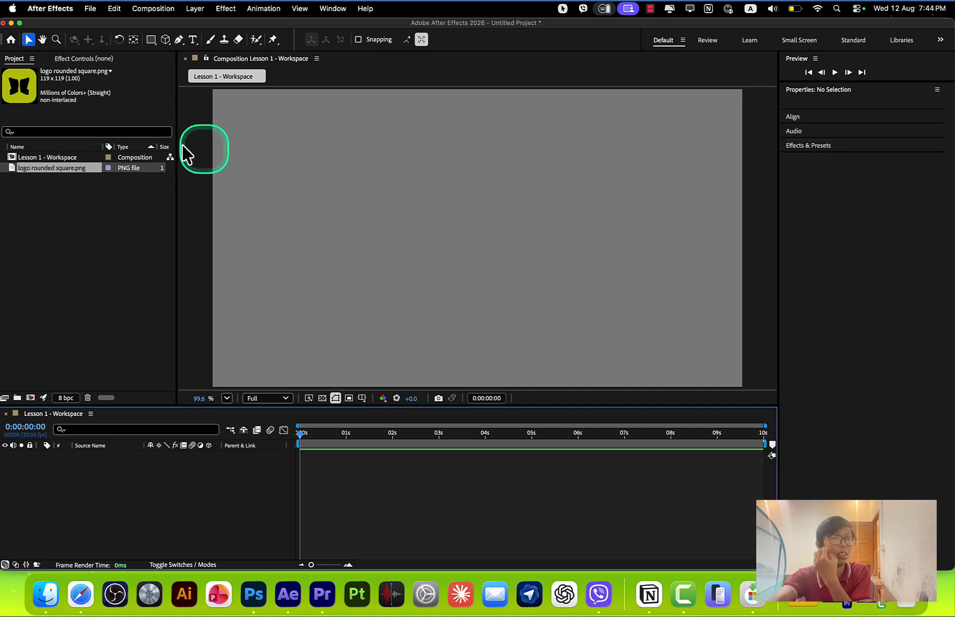
Place the logo image directly onto the composition canvas near its center, at about 962, 526, and deselect it
drag(77, 168, 440, 190)
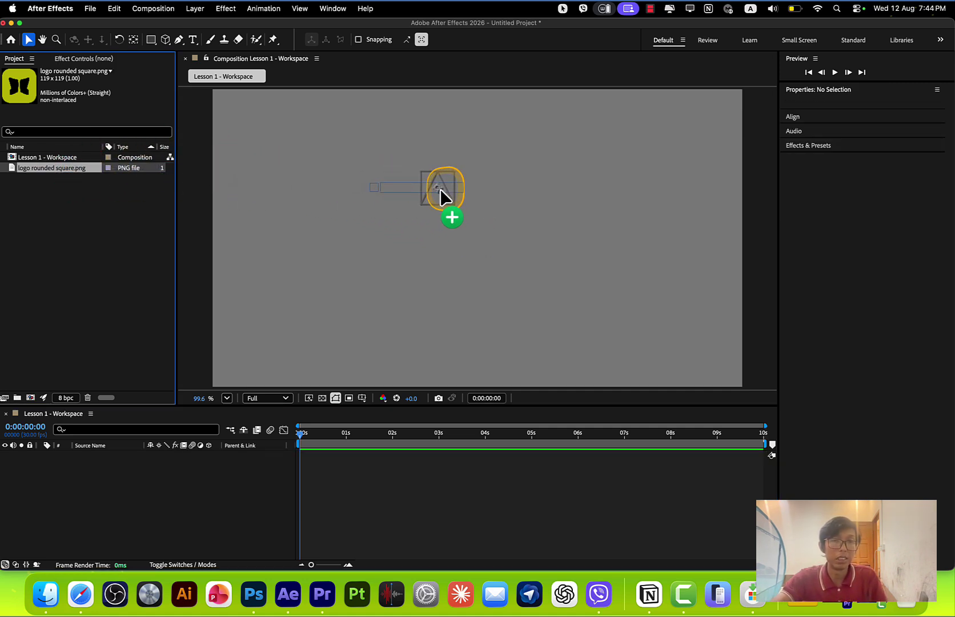
drag(473, 229, 423, 199)
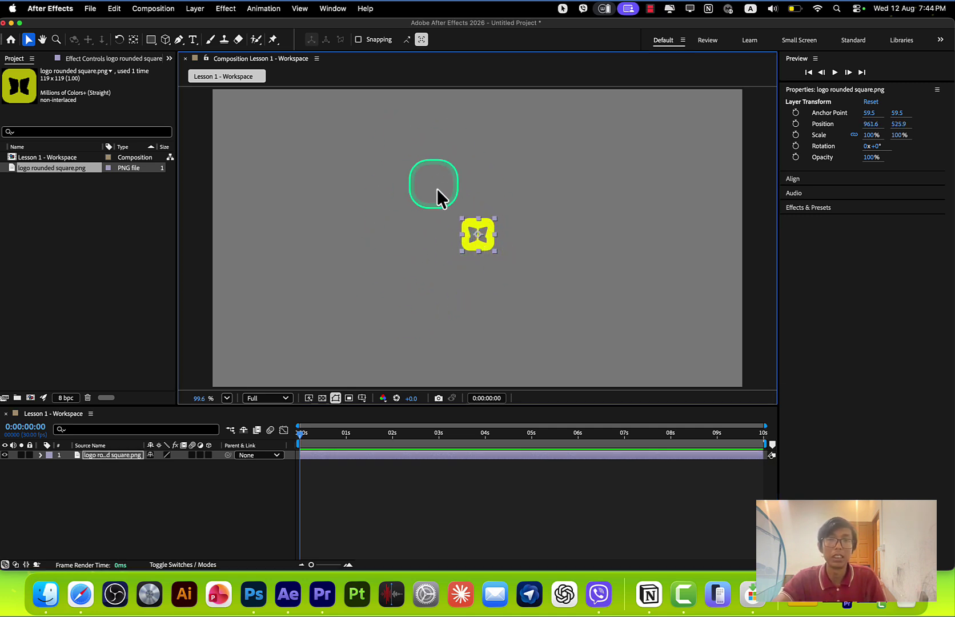
click(421, 277)
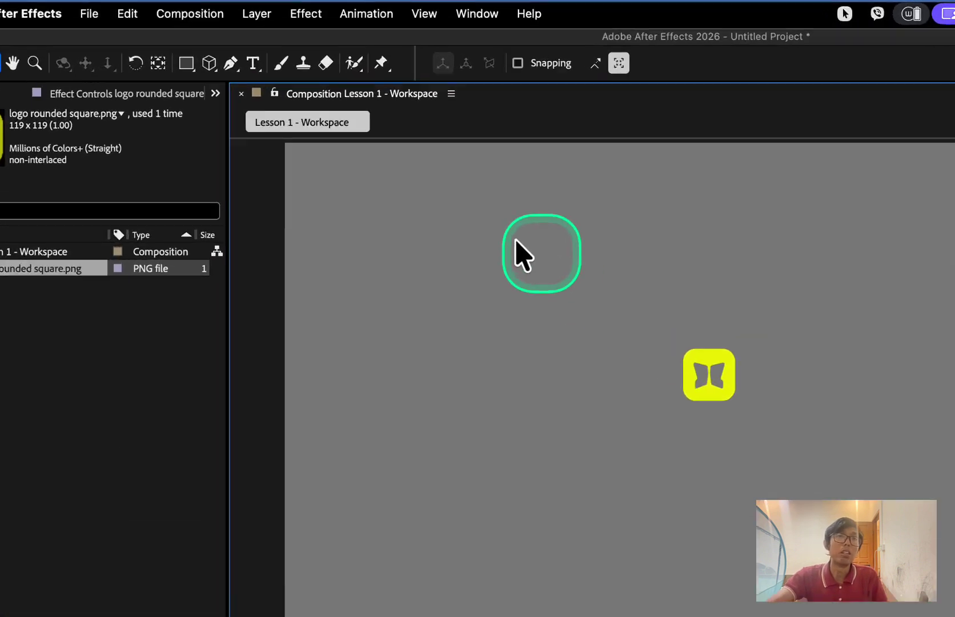
Change the Lesson 1 - Workspace composition's background color to dark gray, hex 292929
click(157, 8)
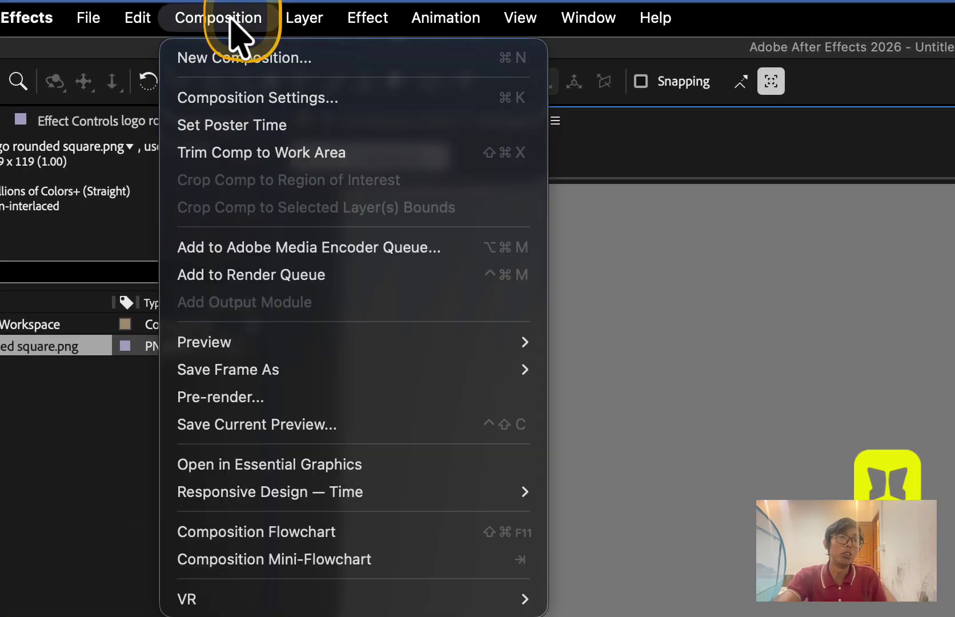
click(251, 103)
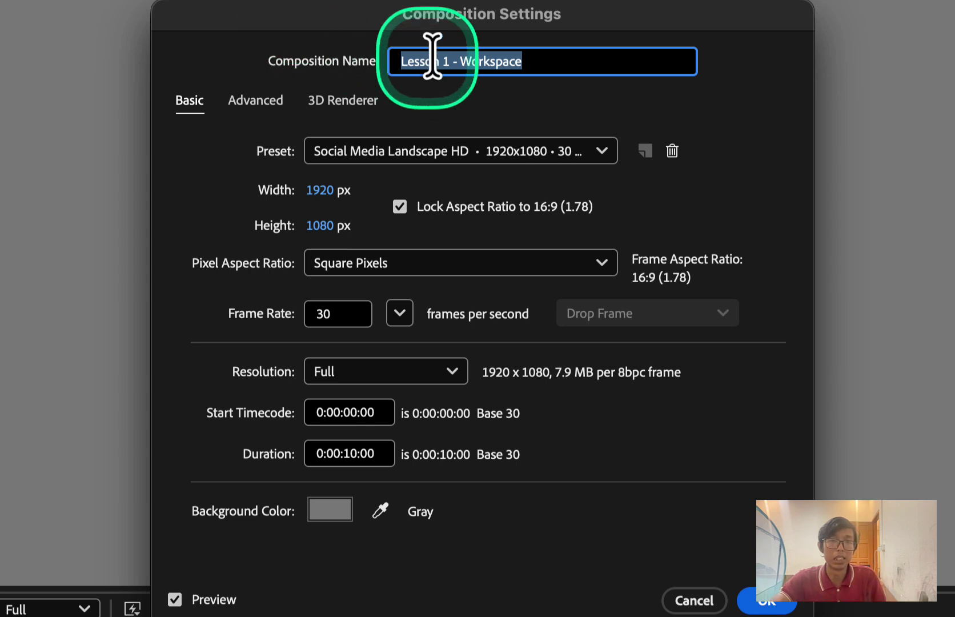
click(337, 511)
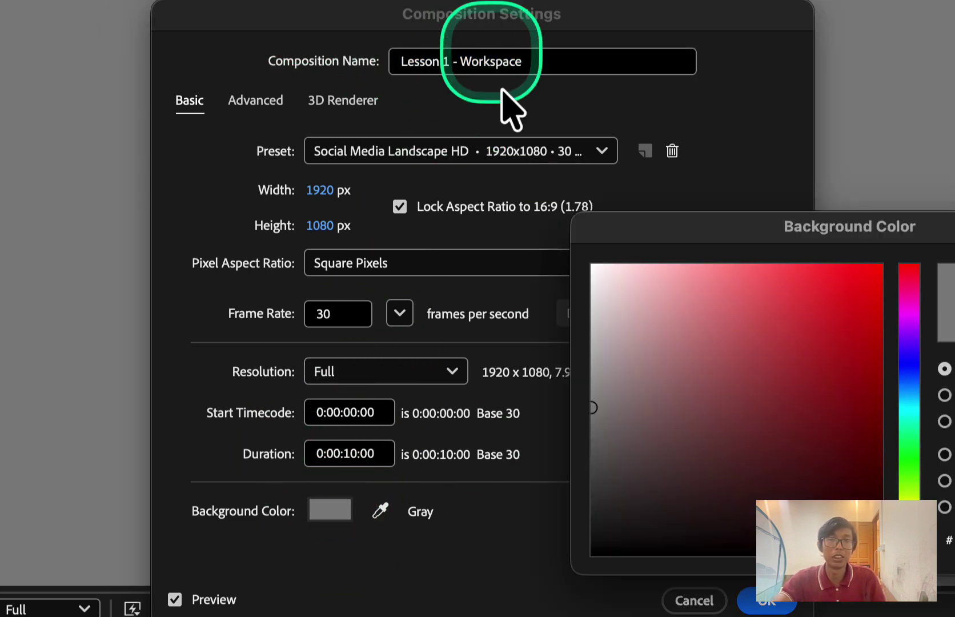
click(596, 505)
drag(595, 505, 591, 509)
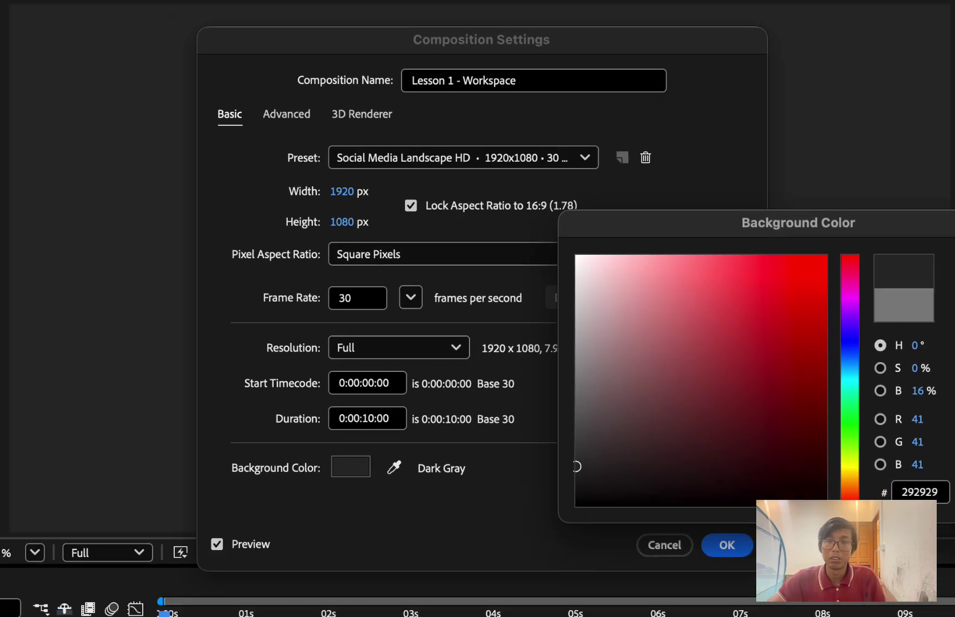
key(Return)
click(766, 600)
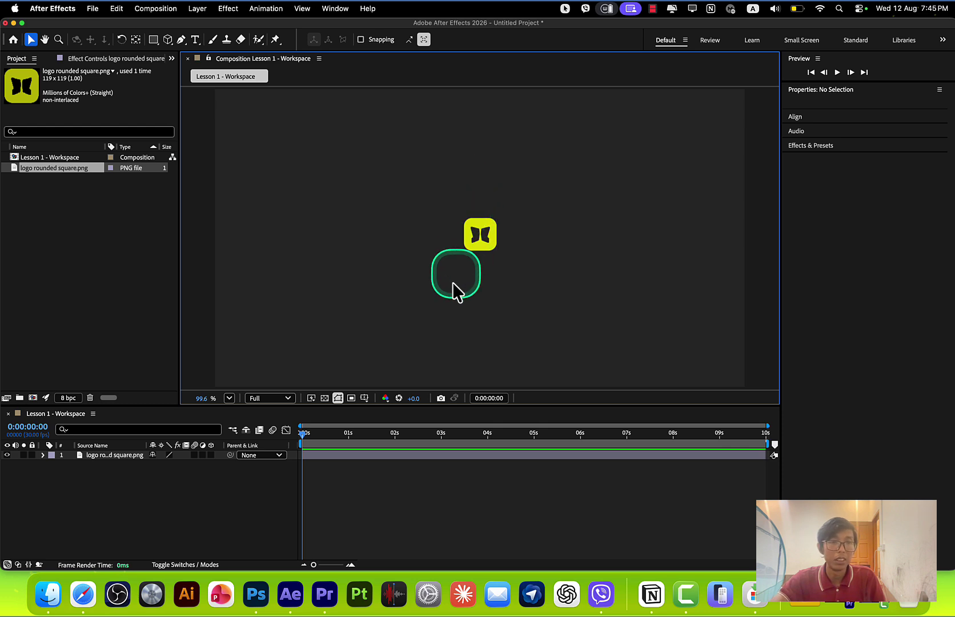
Delete the logo layer from the timeline
click(132, 455)
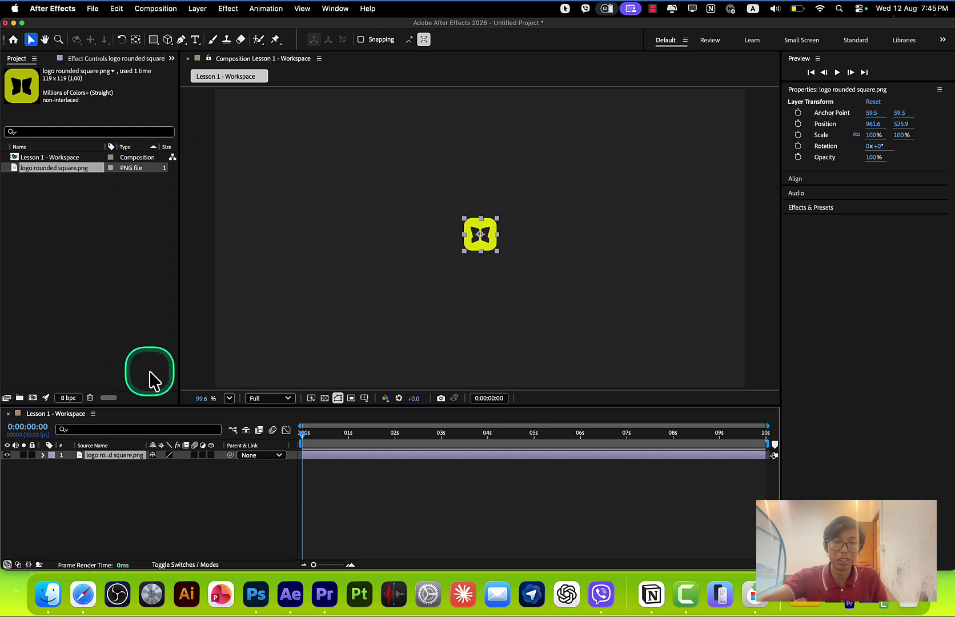
key(Delete)
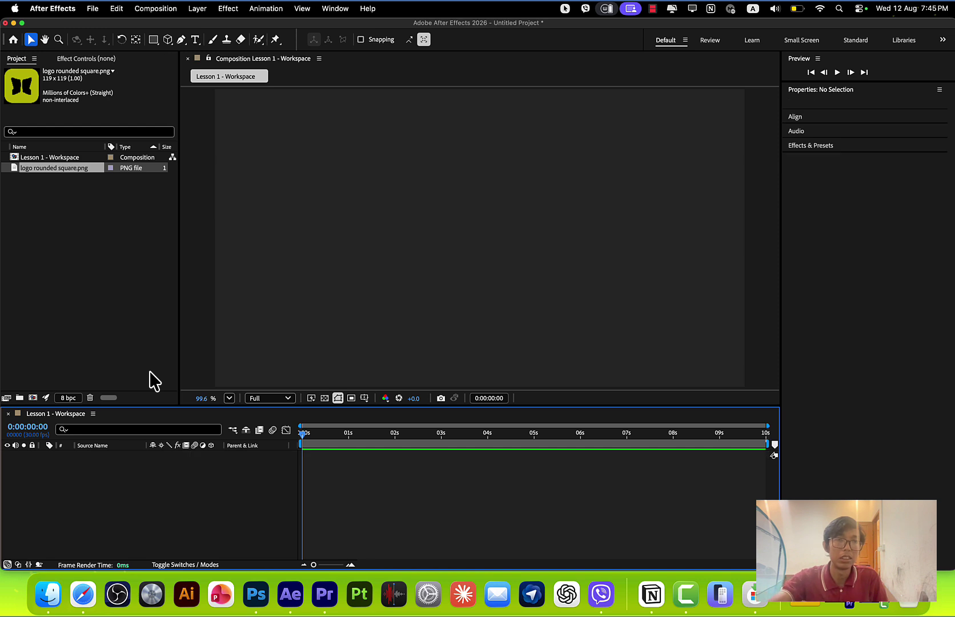
Add the logo image to the center of the composition and move it to about 777, 375
drag(89, 168, 487, 237)
click(132, 455)
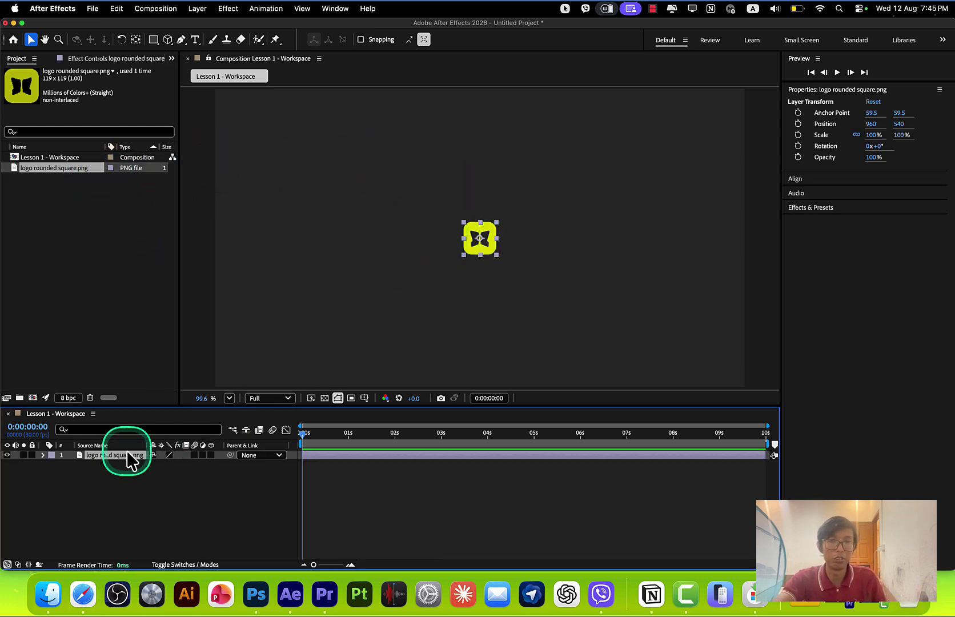
drag(476, 227, 440, 204)
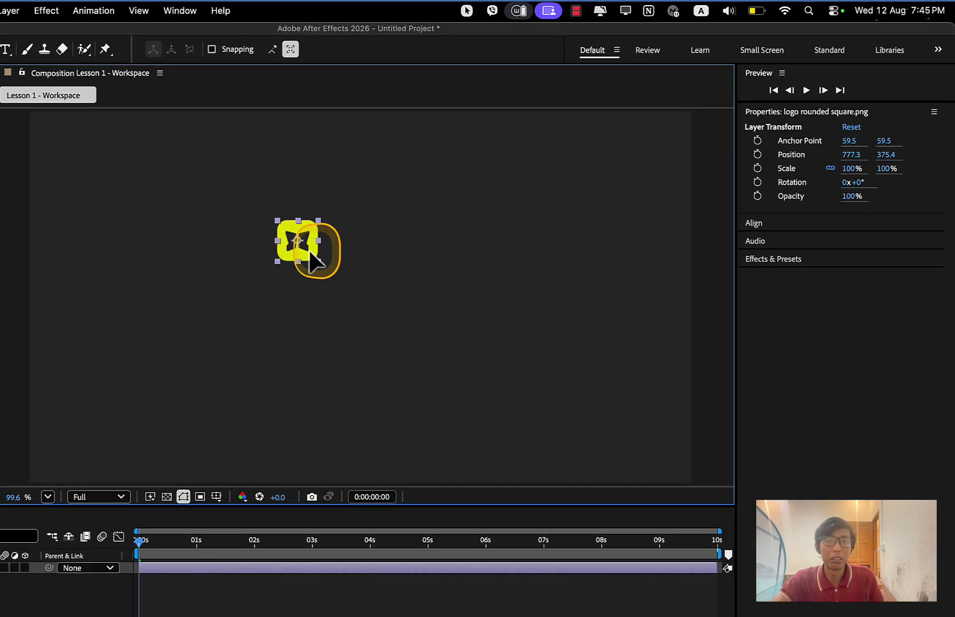
drag(313, 260, 313, 260)
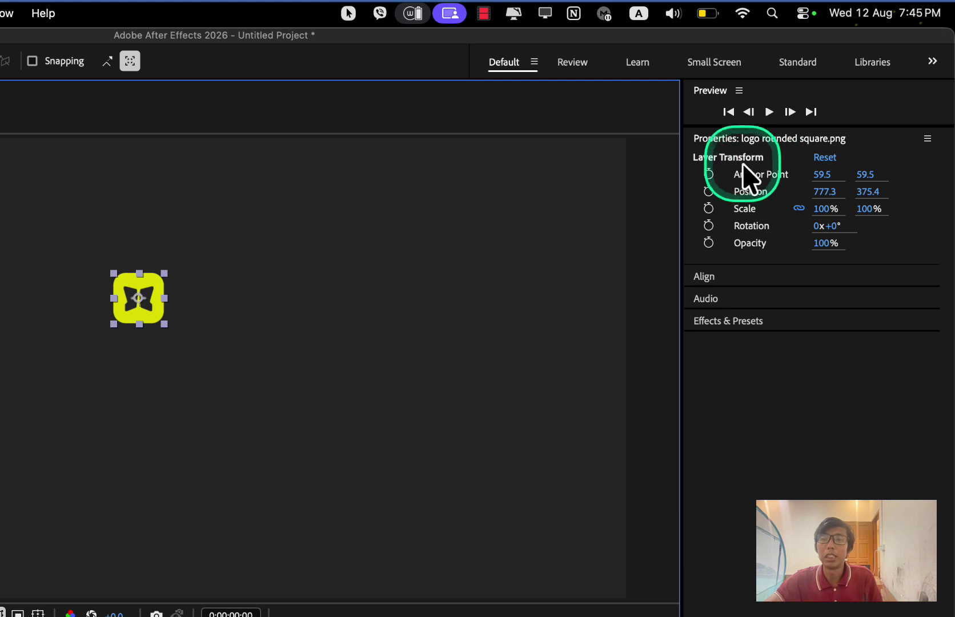
Collapse and reopen the logo's properties, then try reducing its opacity and return it to 100%
click(763, 138)
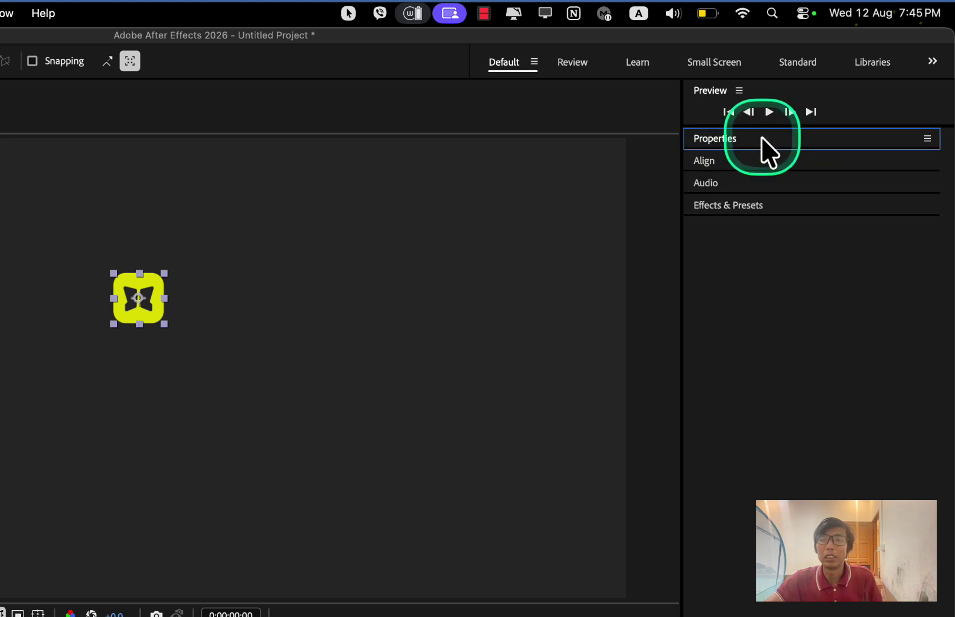
click(714, 140)
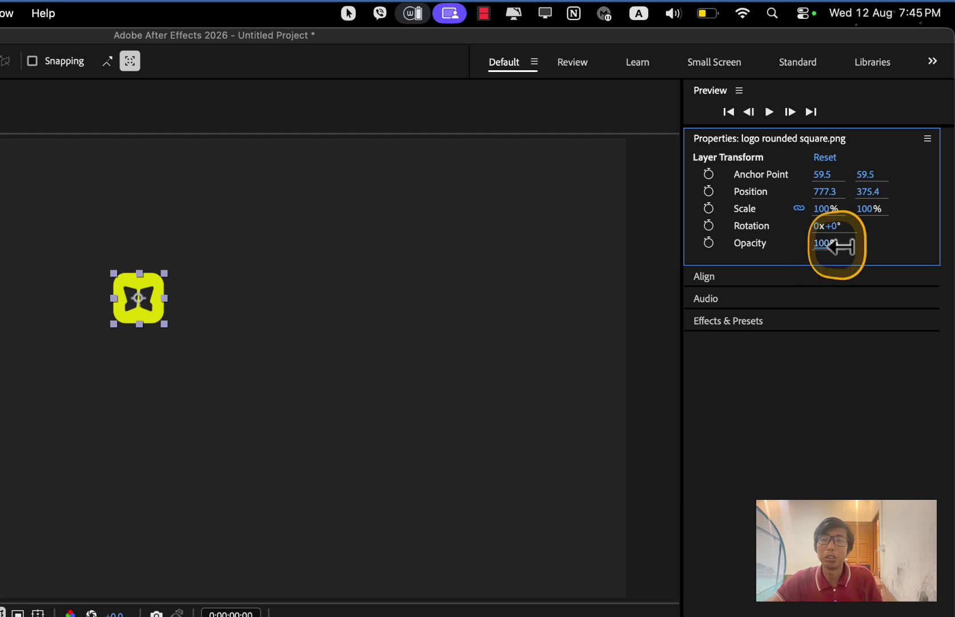
drag(831, 247, 900, 208)
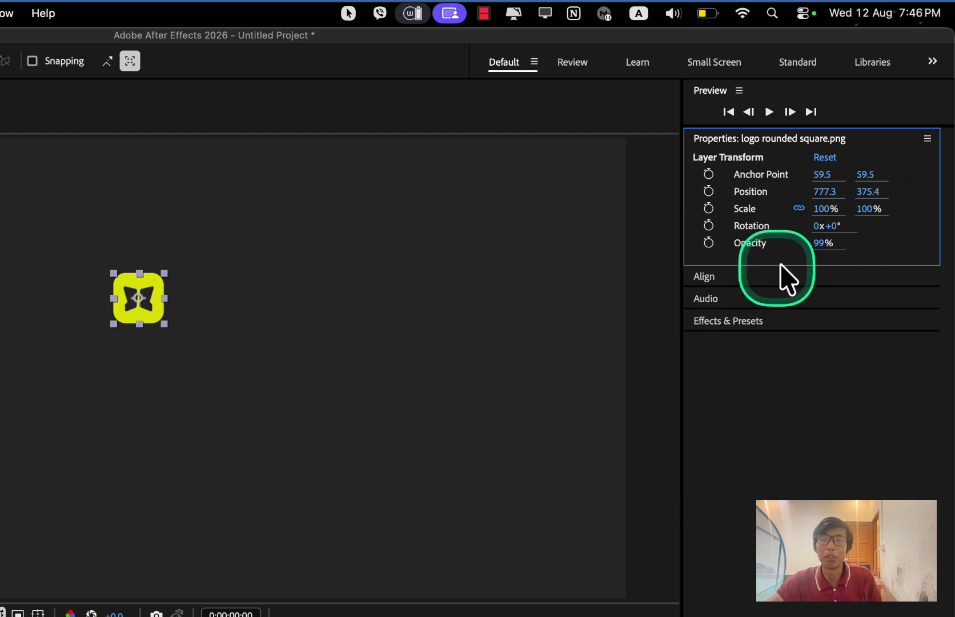
drag(816, 247, 875, 249)
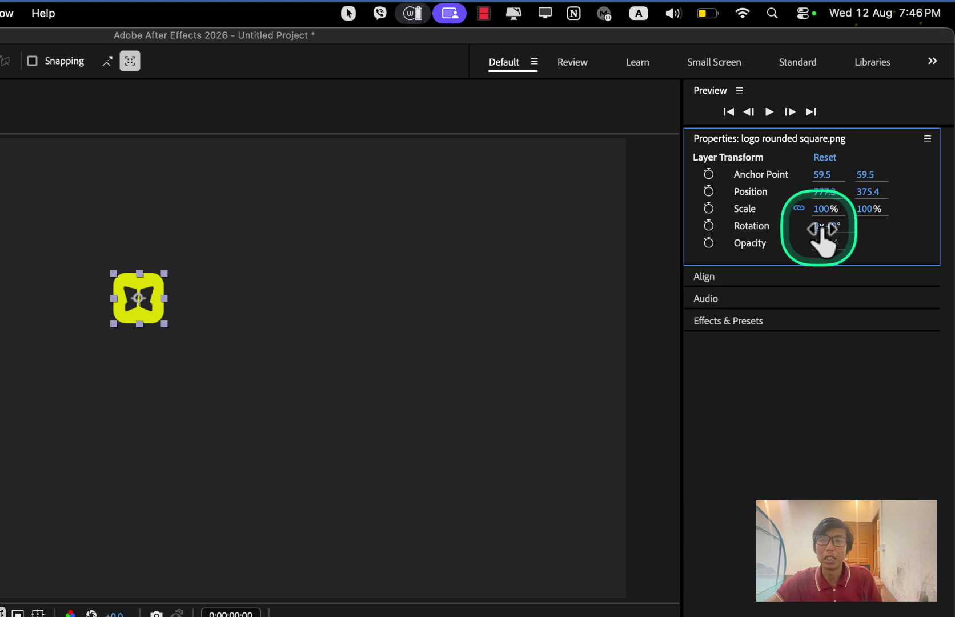
Try rotating the logo layer to -80° and undo the rotation
drag(831, 225, 751, 268)
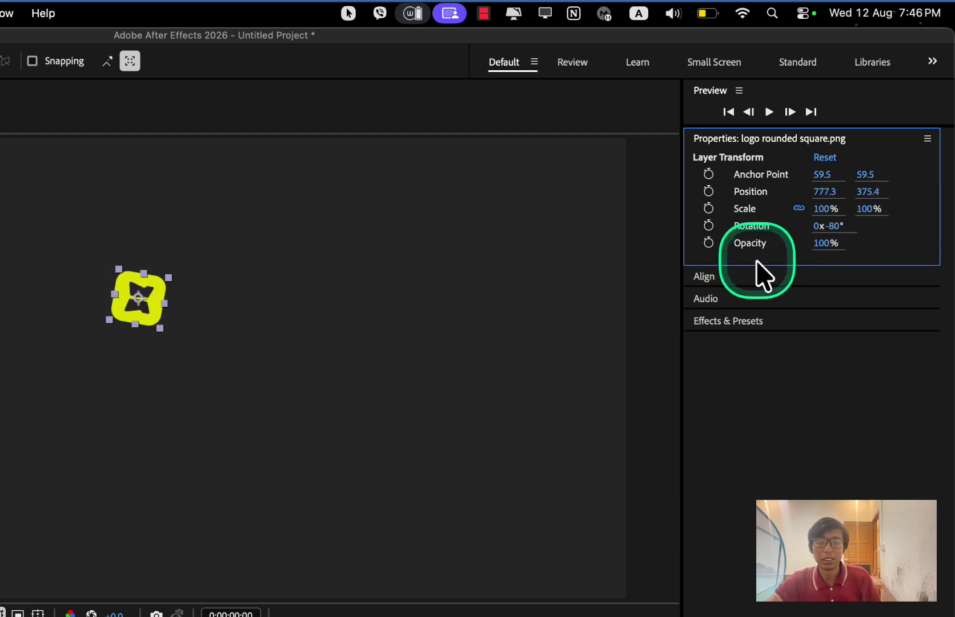
key(super+z)
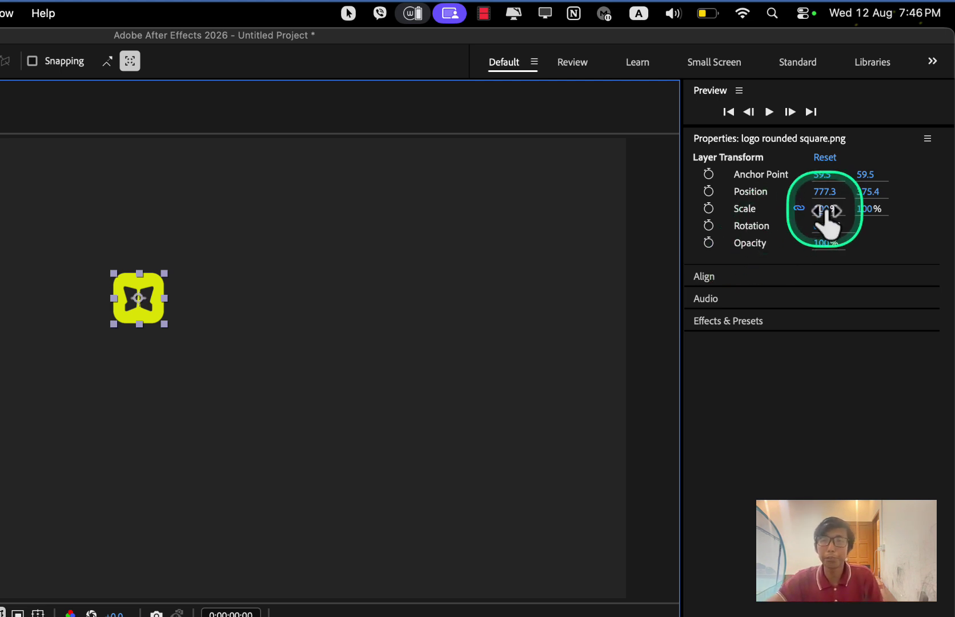
Enlarge the logo layer proportionally by setting its scale to 200%
drag(826, 210, 879, 204)
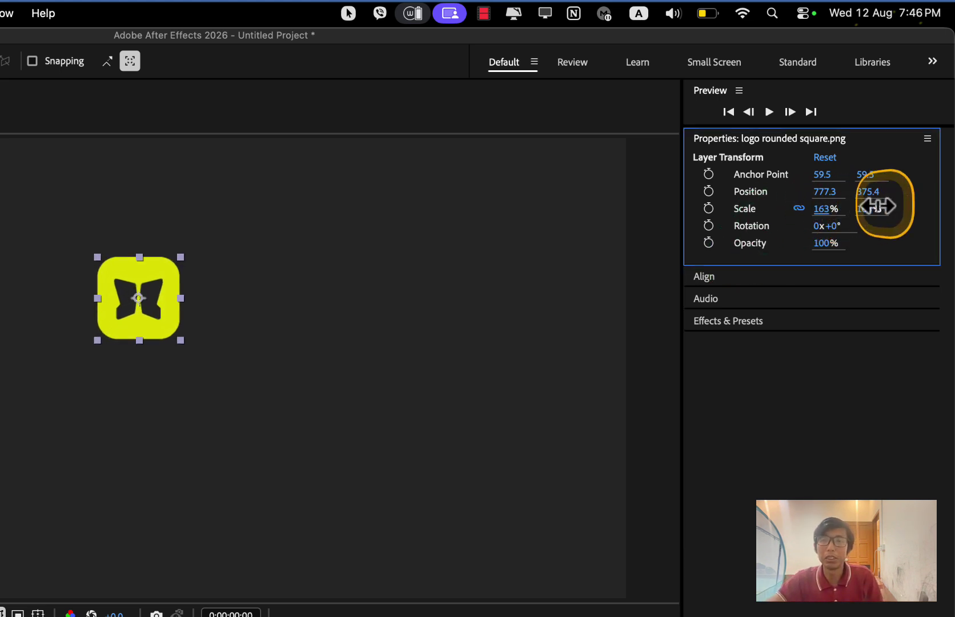
click(826, 209)
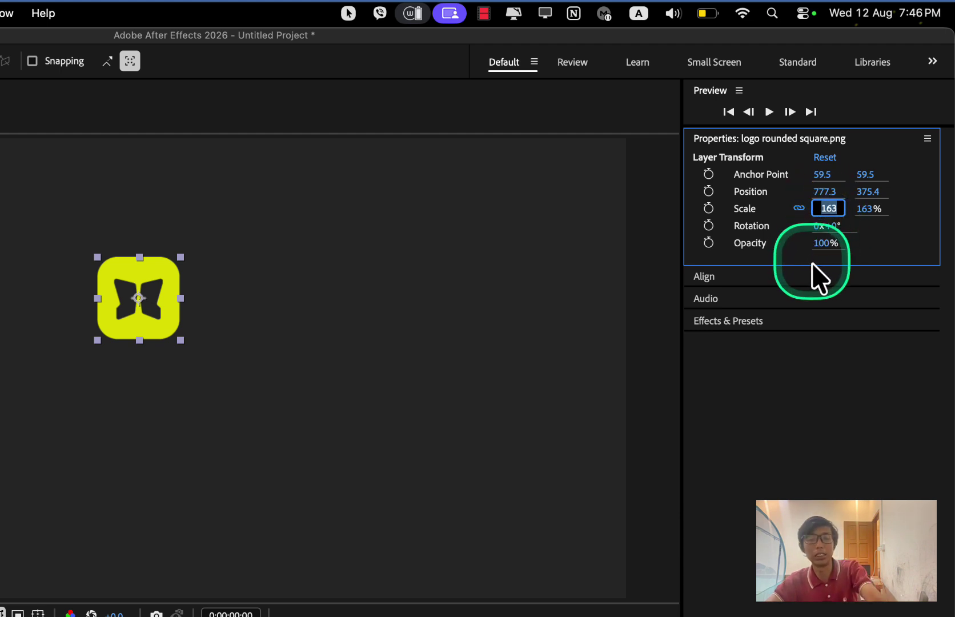
text(200)
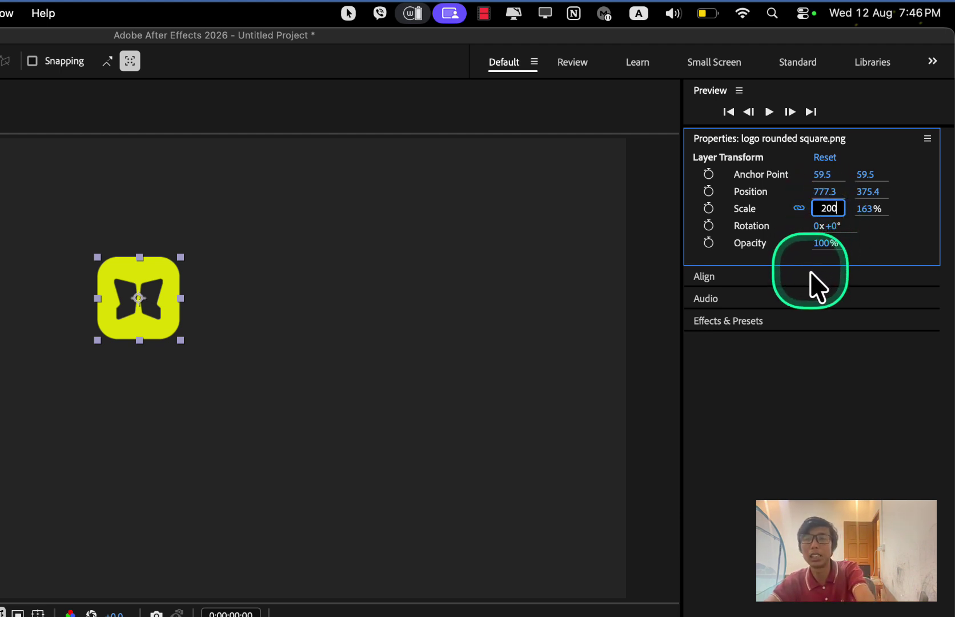
key(Return)
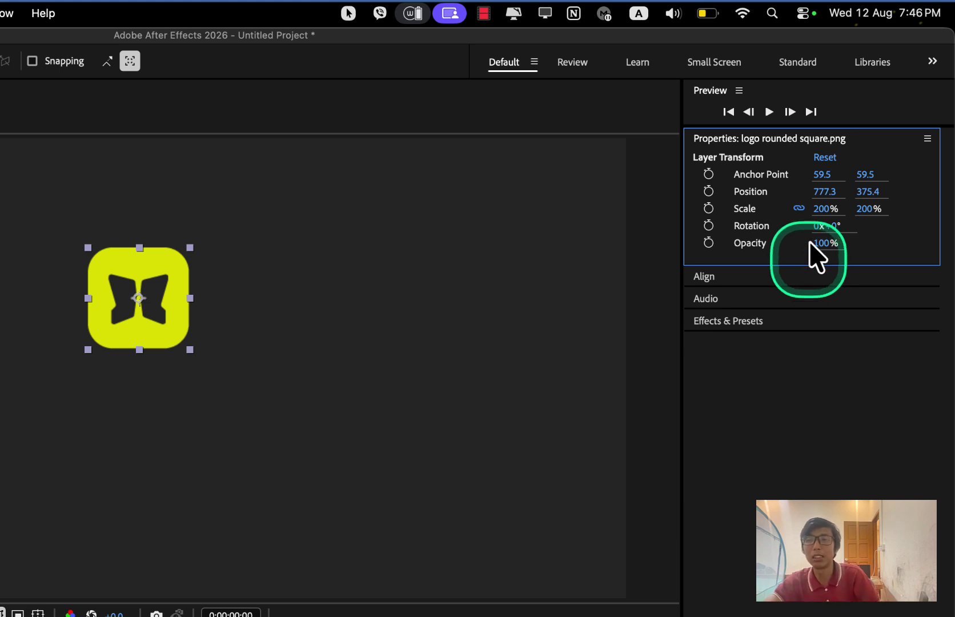
Try stretching the logo to 400% horizontal scale with its proportions unlinked, undo it and relink the scale
click(799, 209)
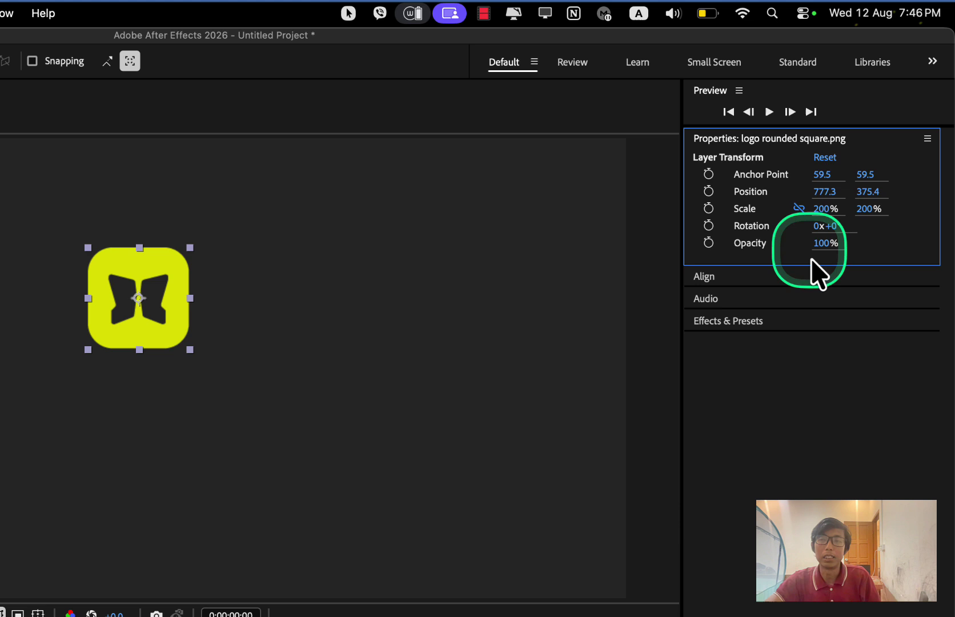
click(826, 209)
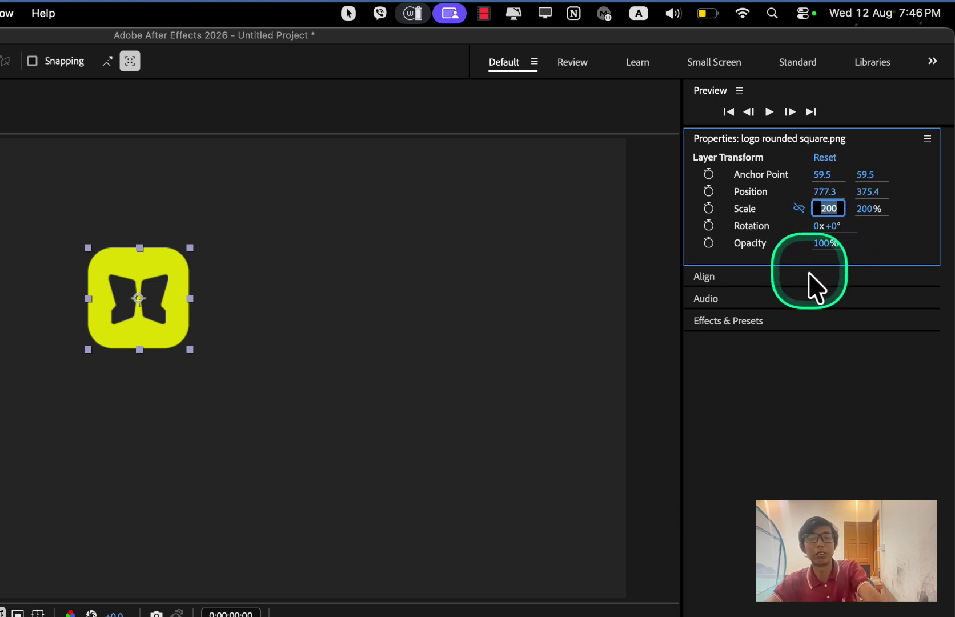
text(400)
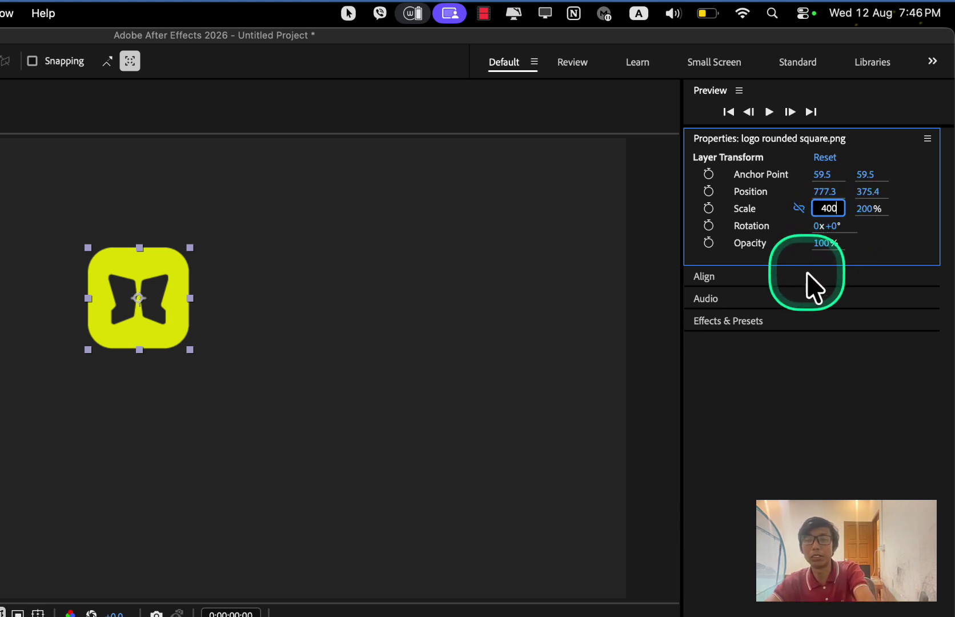
key(Return)
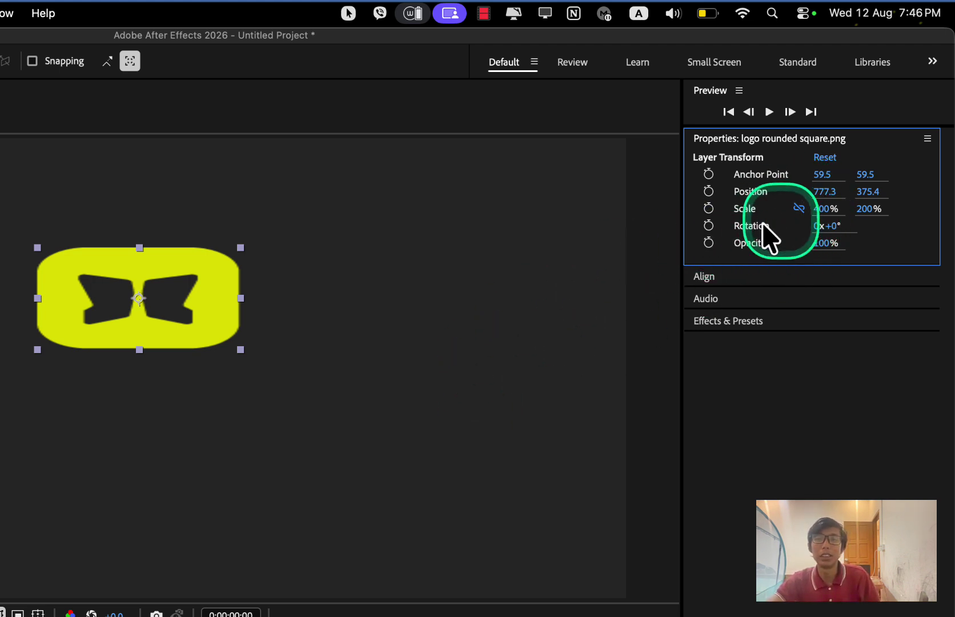
key(super+z)
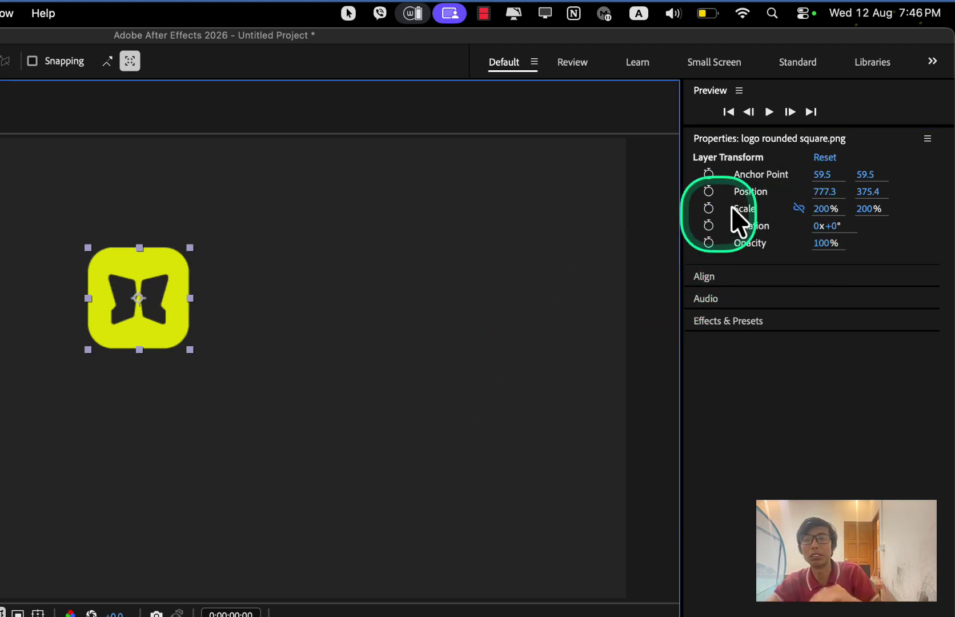
click(800, 208)
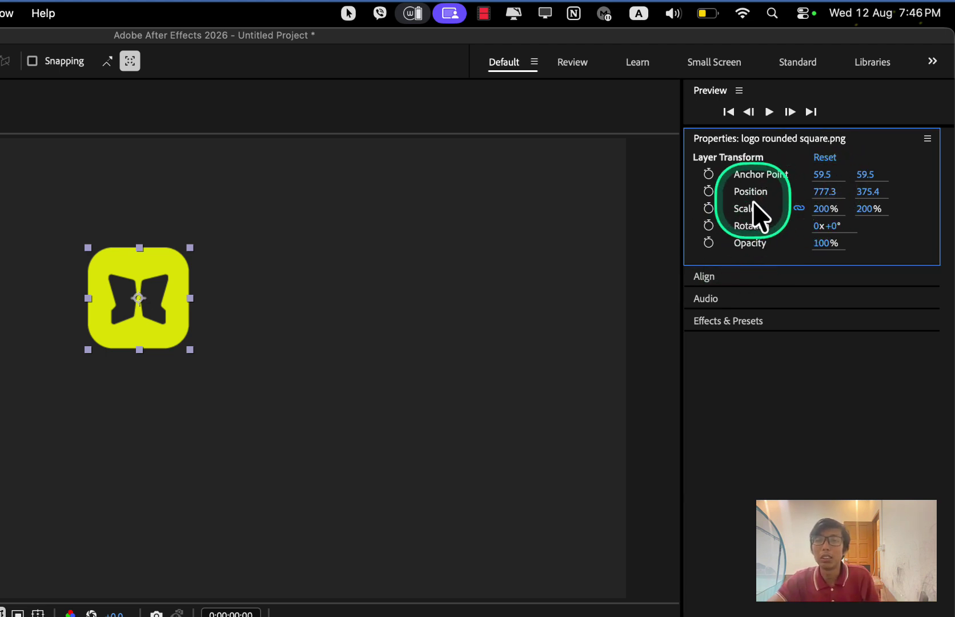
Move the logo to about 920, 502 and align it horizontally and vertically to the center of the composition
drag(821, 192, 842, 192)
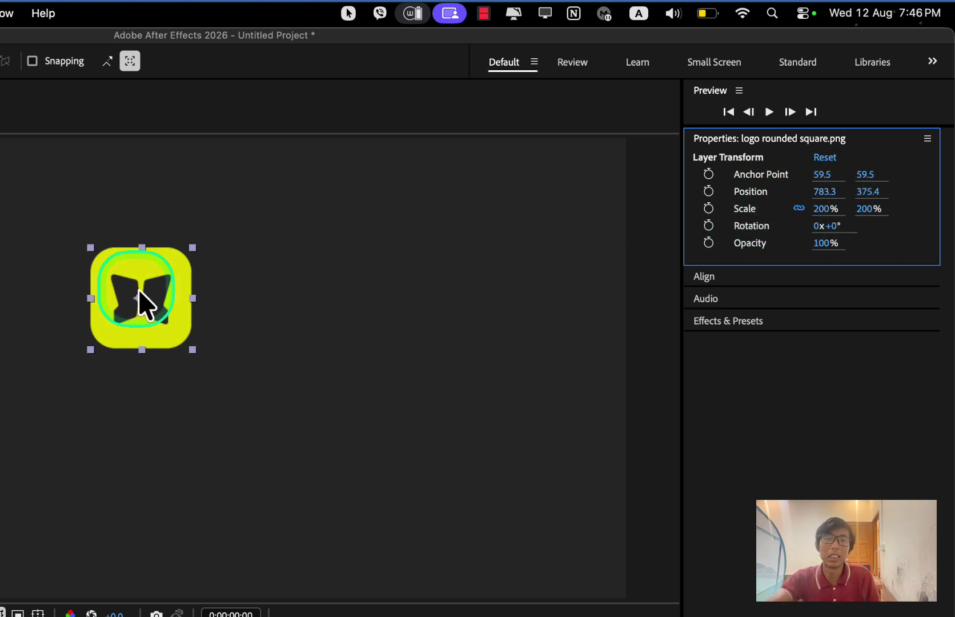
drag(147, 277, 198, 321)
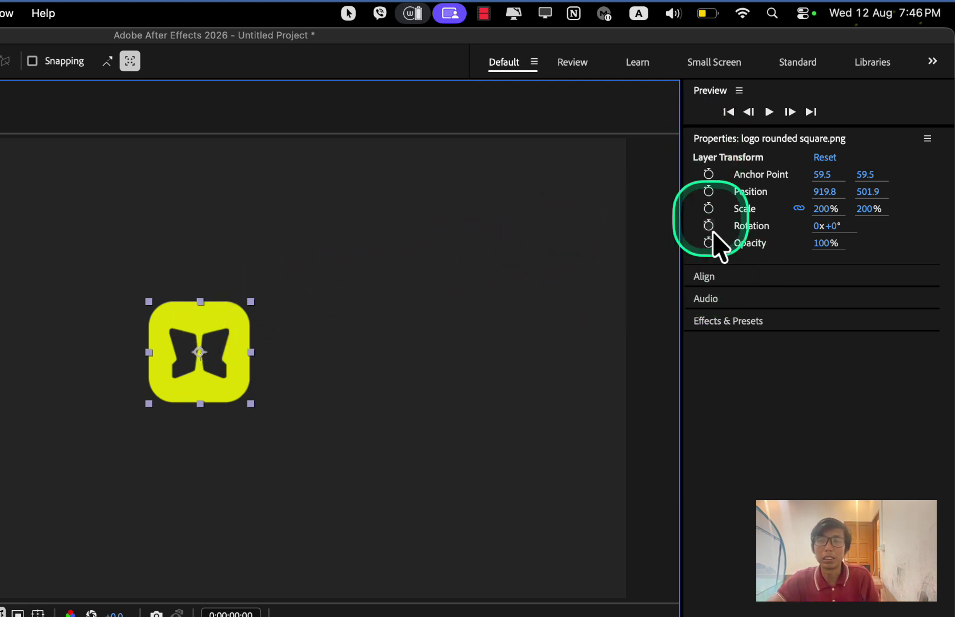
click(710, 278)
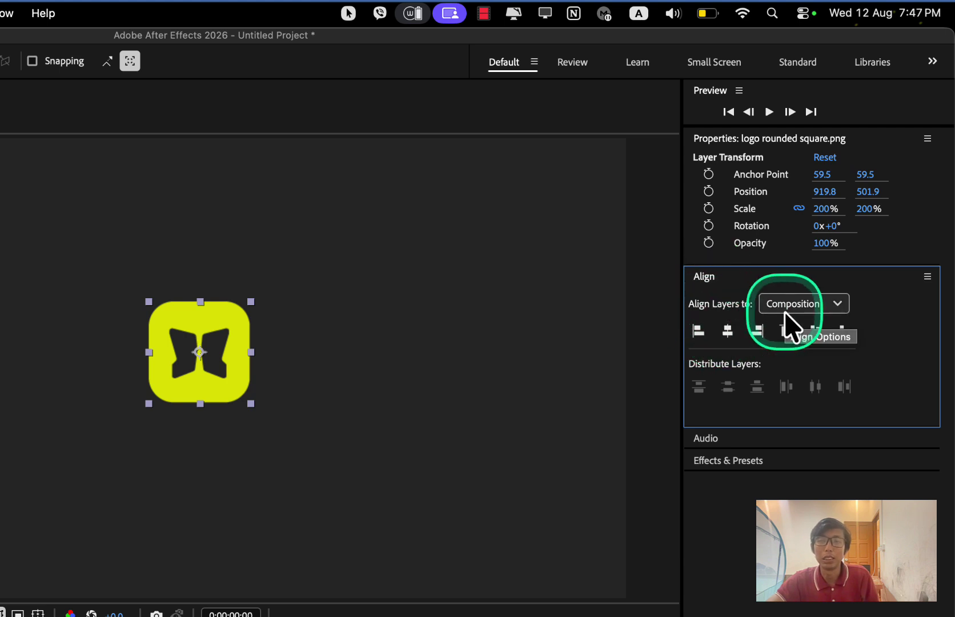
click(728, 333)
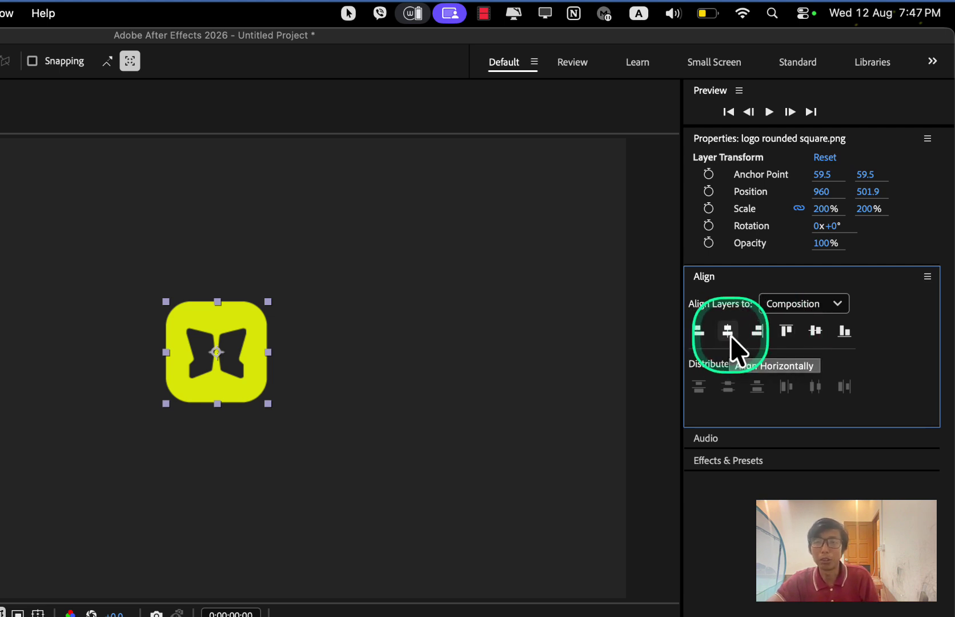
click(817, 330)
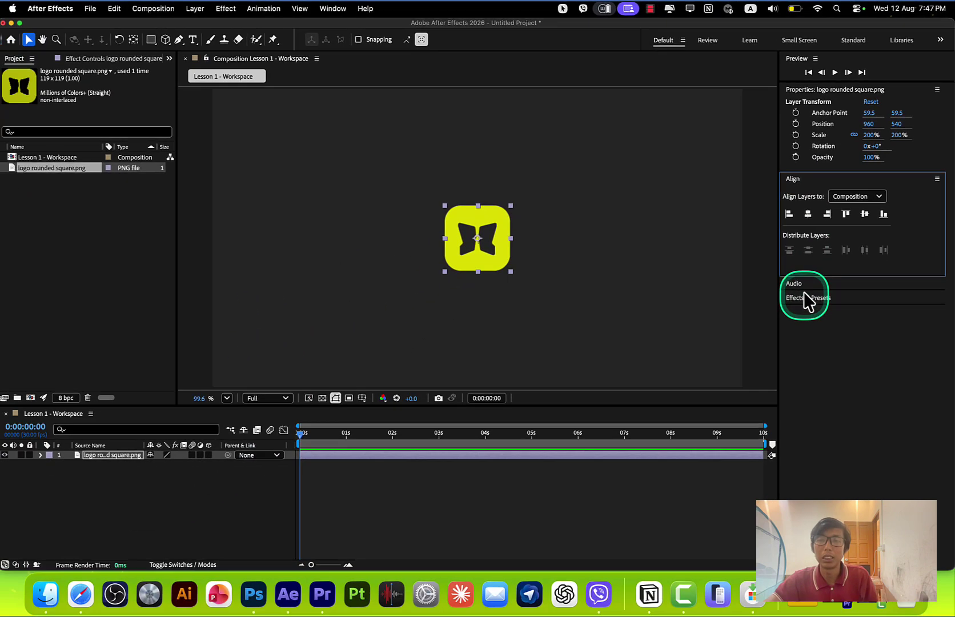
click(806, 298)
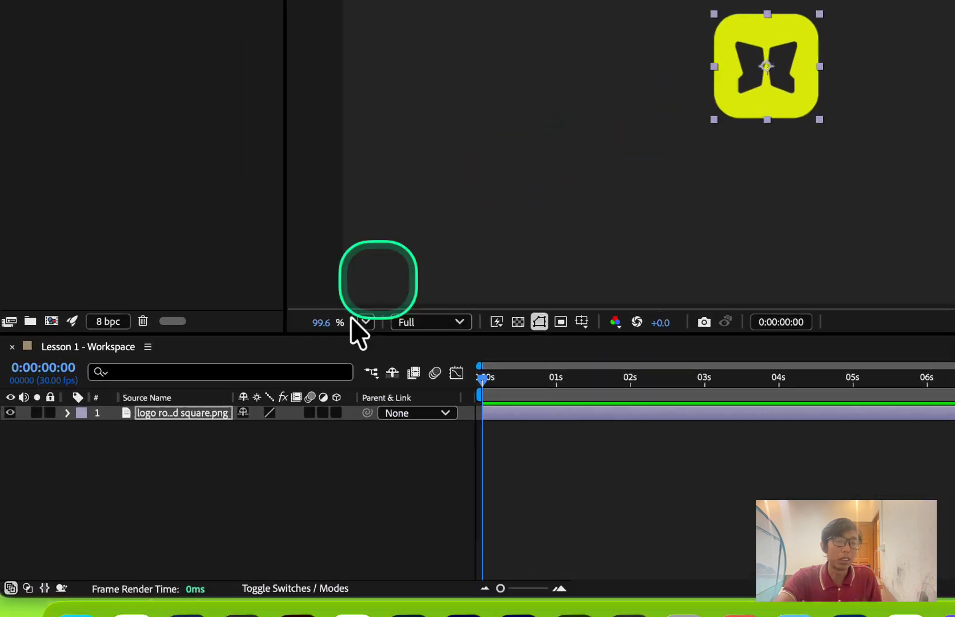
click(187, 416)
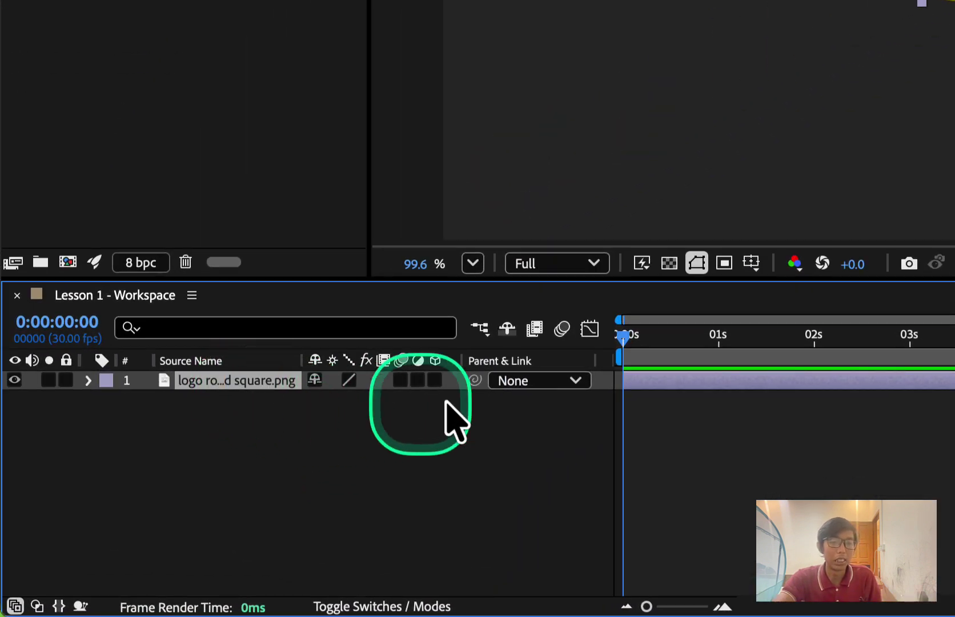
mouse_move(627, 334)
mouse_down()
mouse_move(661, 345)
mouse_move(617, 346)
mouse_up()
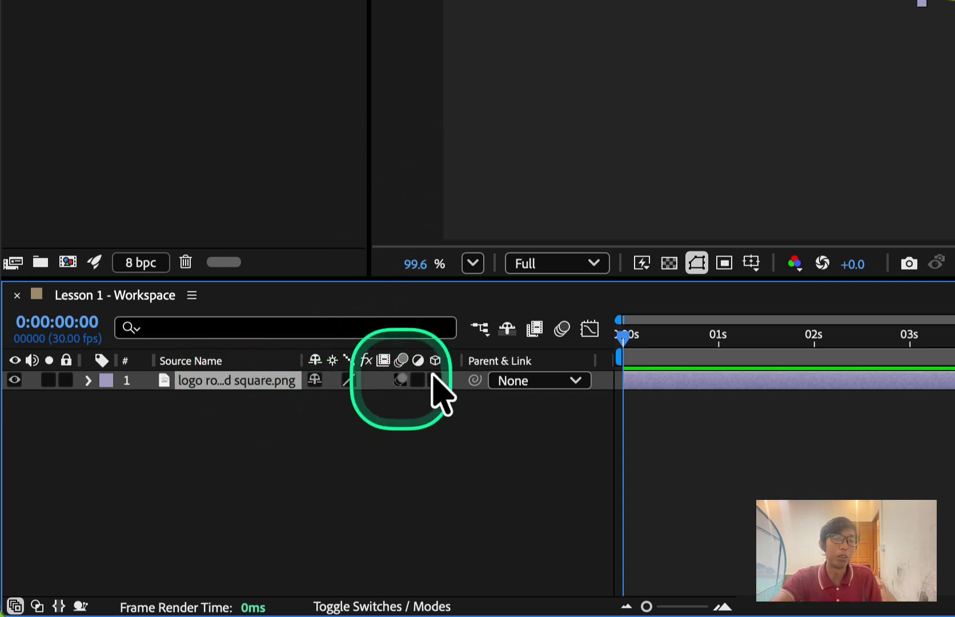
drag(627, 338, 597, 297)
drag(757, 60, 698, 1)
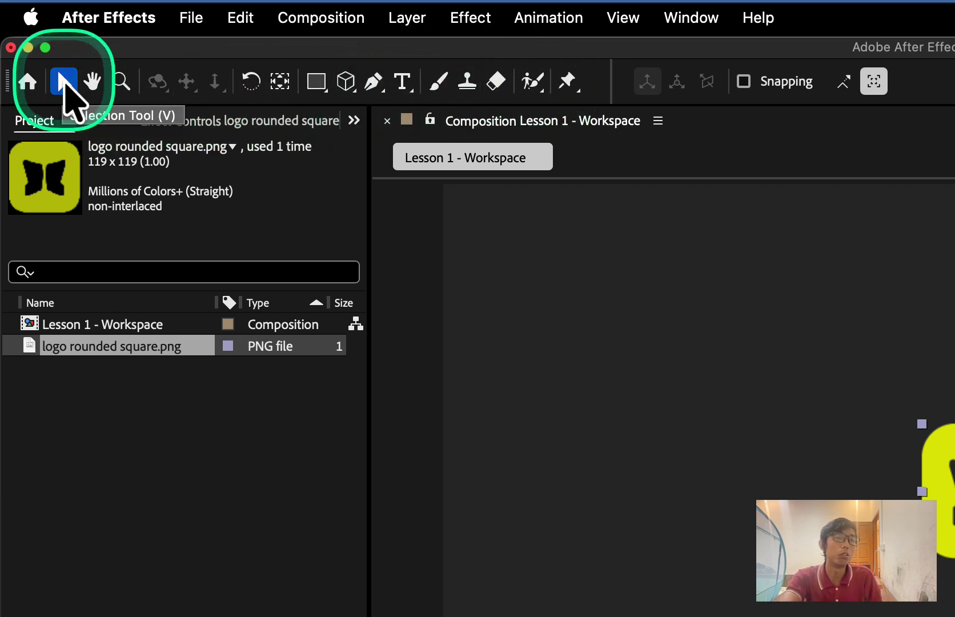
Move the logo slightly upward with the Selection tool and try resizing it from its corner
click(65, 83)
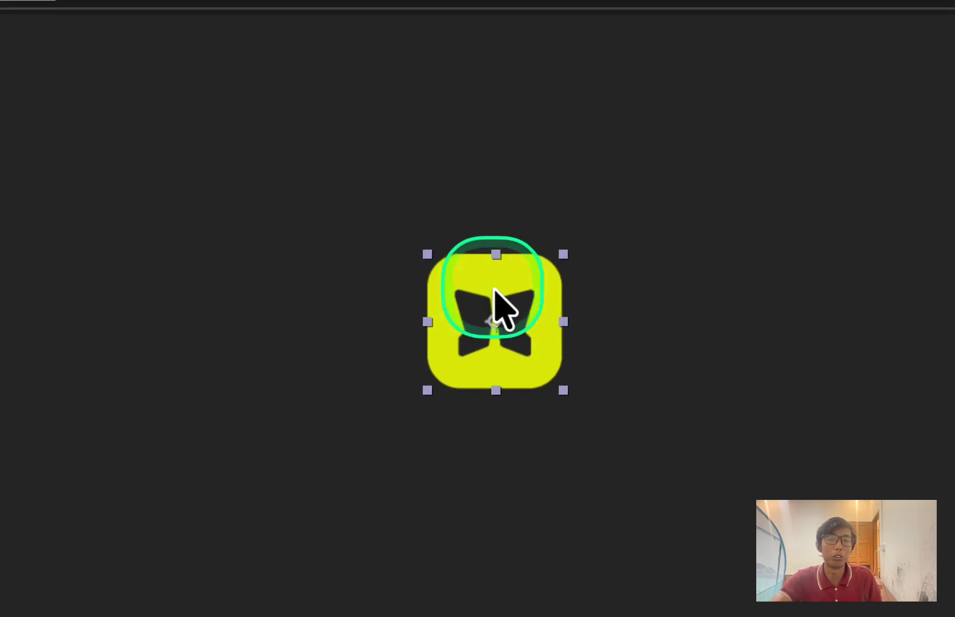
mouse_move(496, 308)
mouse_down()
mouse_move(558, 286)
mouse_move(495, 289)
mouse_up()
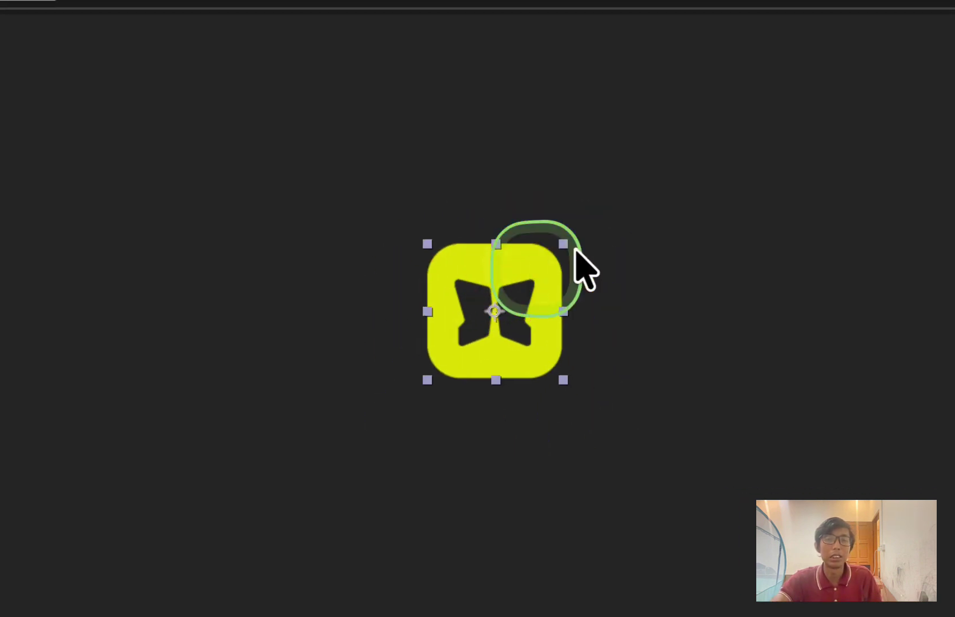
drag(563, 244, 596, 217)
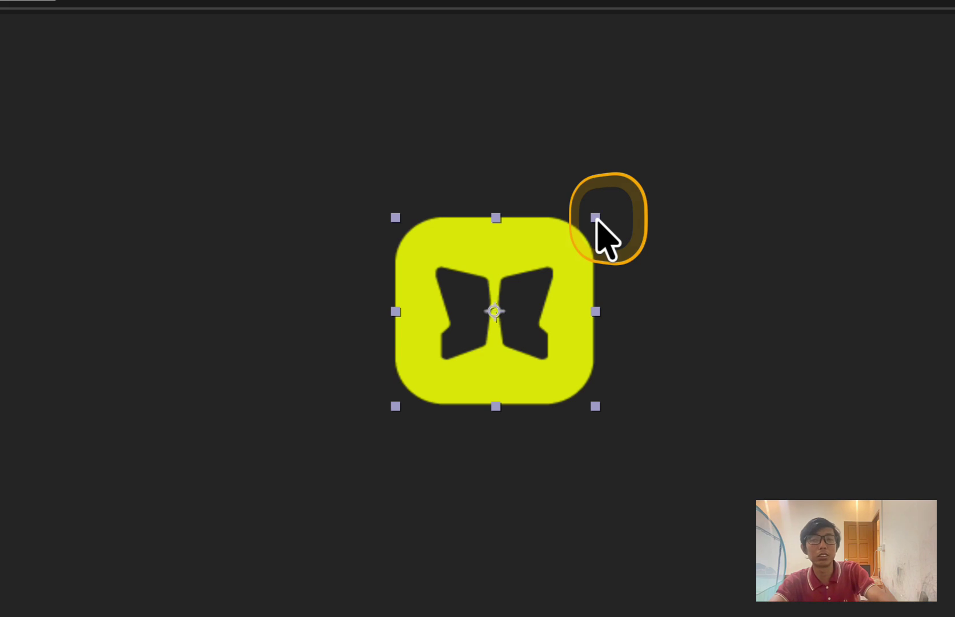
drag(595, 218, 612, 195)
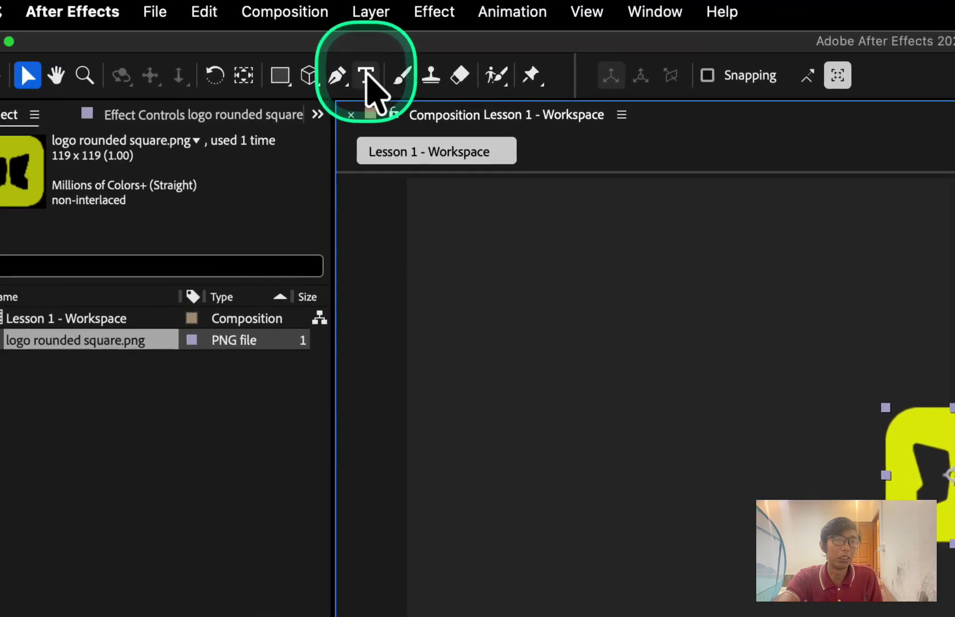
Add a center-aligned text layer reading "Dream Craft" just below the logo
click(405, 85)
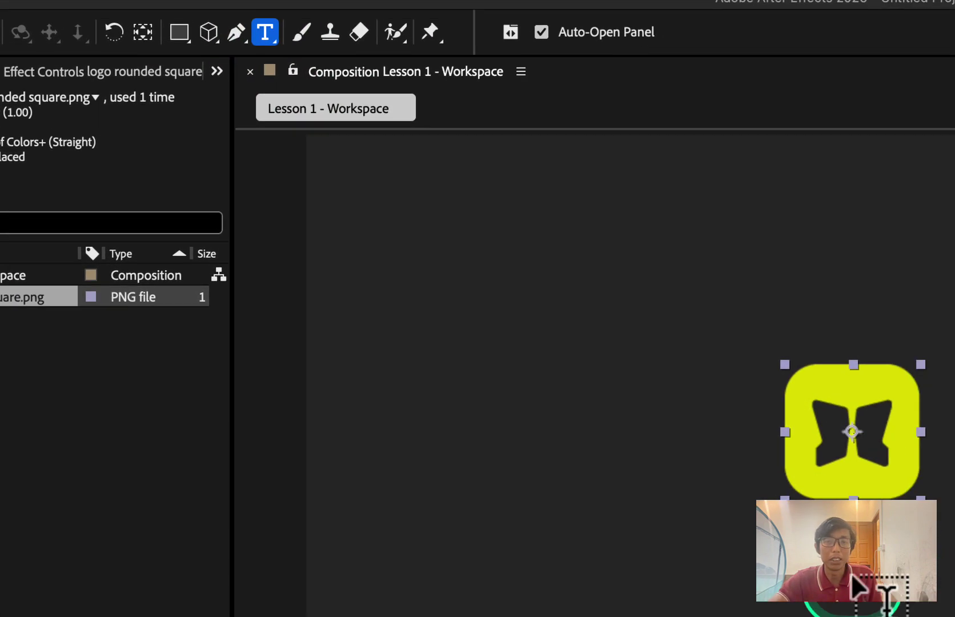
click(486, 441)
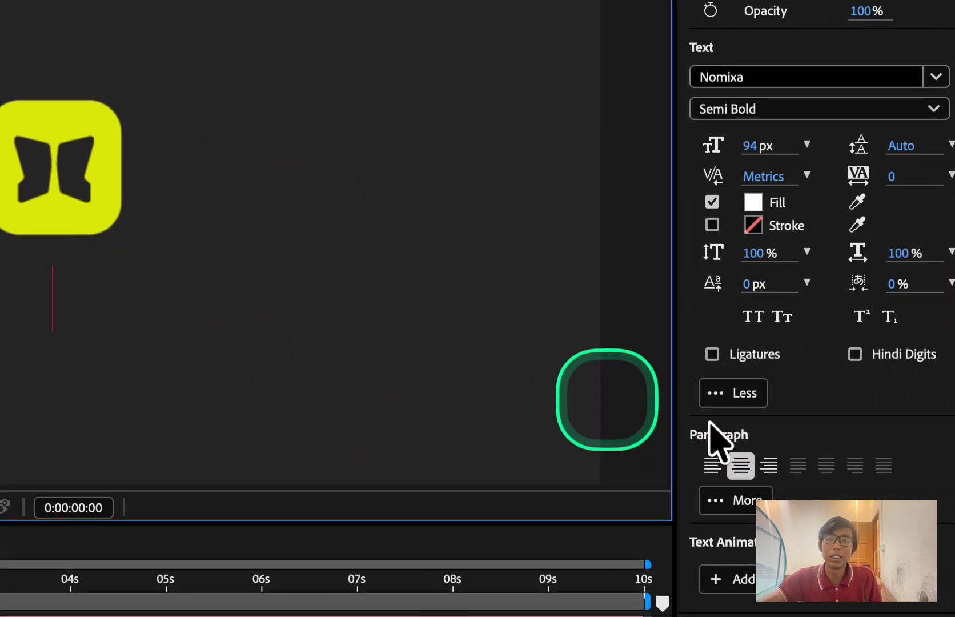
click(737, 462)
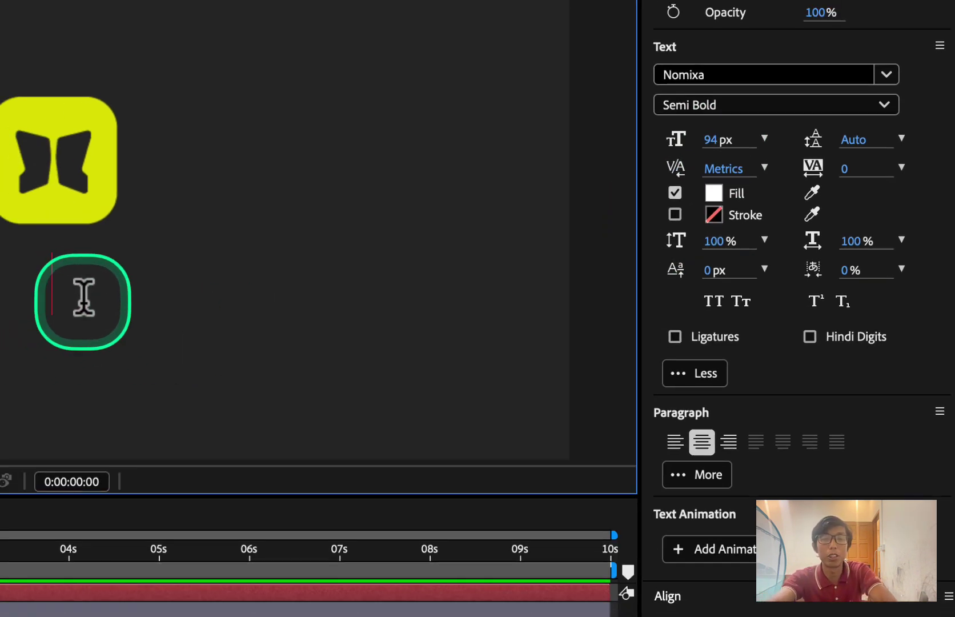
text(Dream)
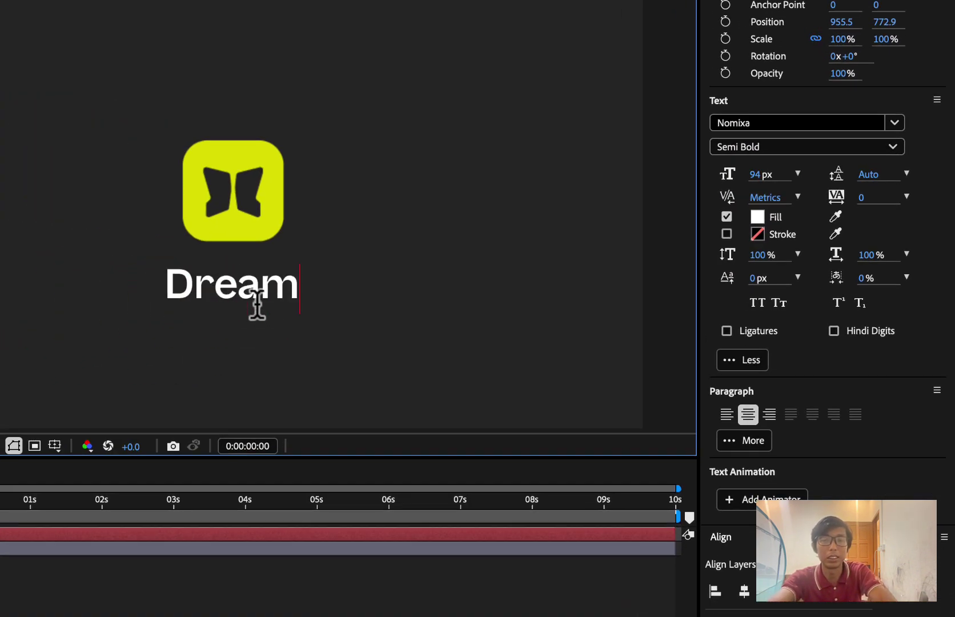
text( Craft)
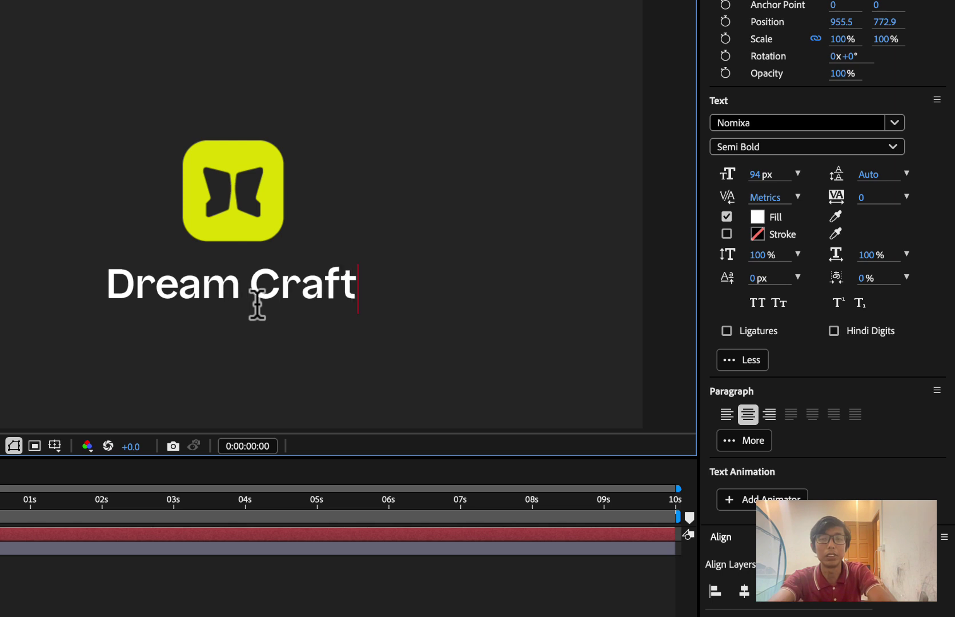
Correct the text below the logo to the single word "DreamCraft" with a capital C
key(BackSpace)
key(BackSpace)
key(BackSpace)
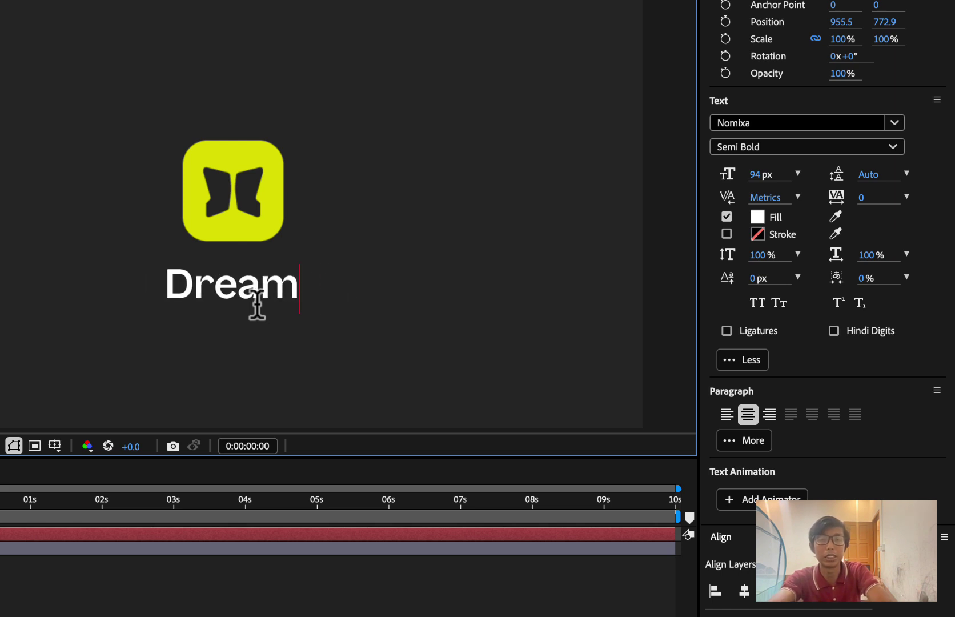
text(aft)
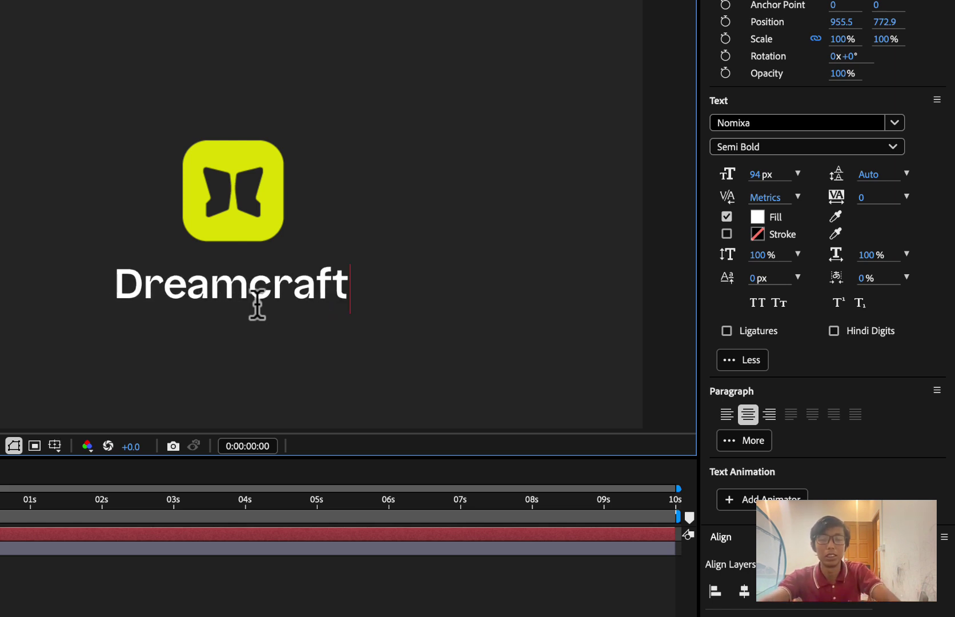
click(273, 284)
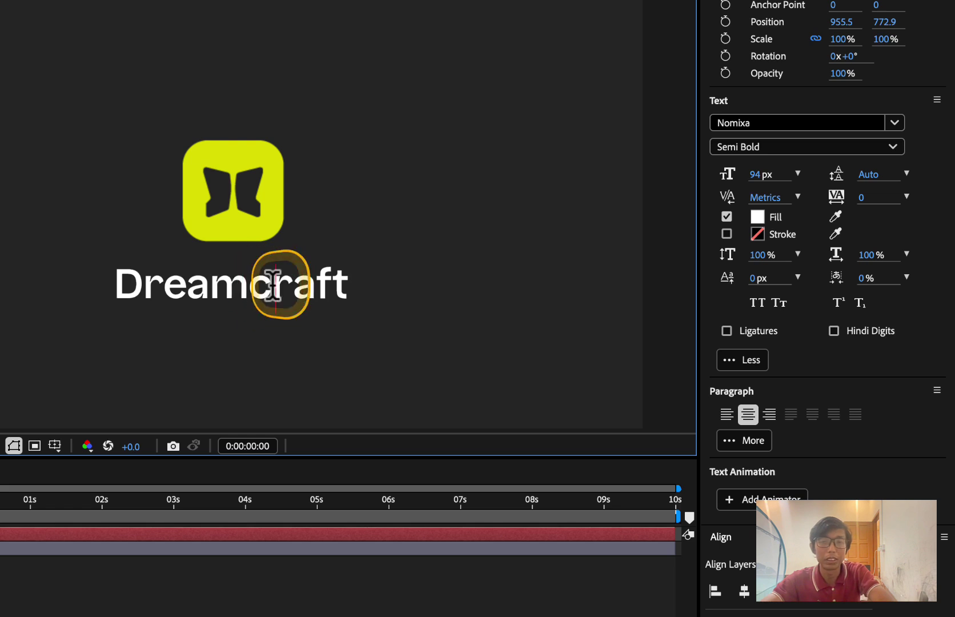
key(BackSpace)
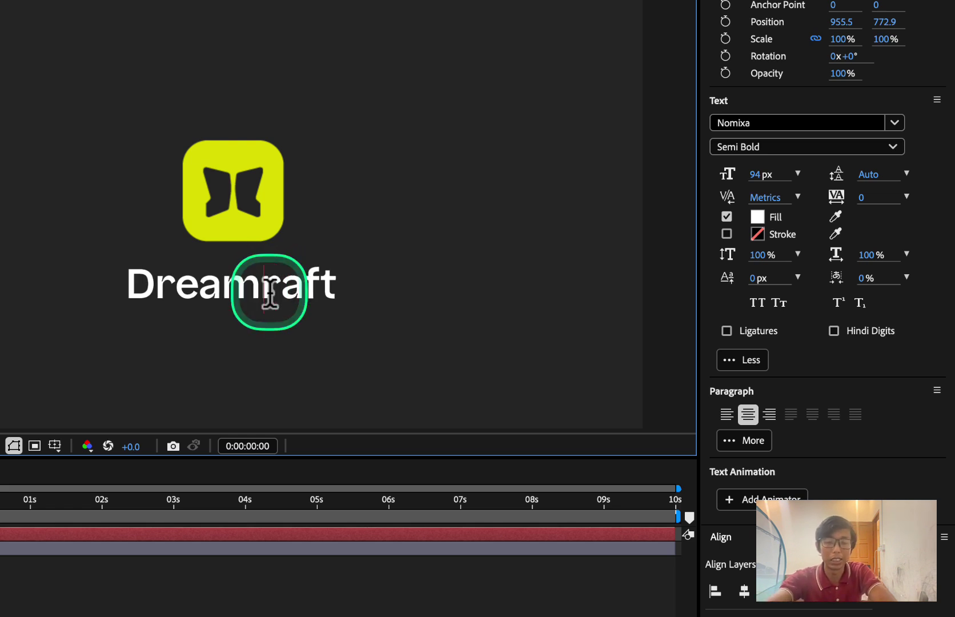
text(C)
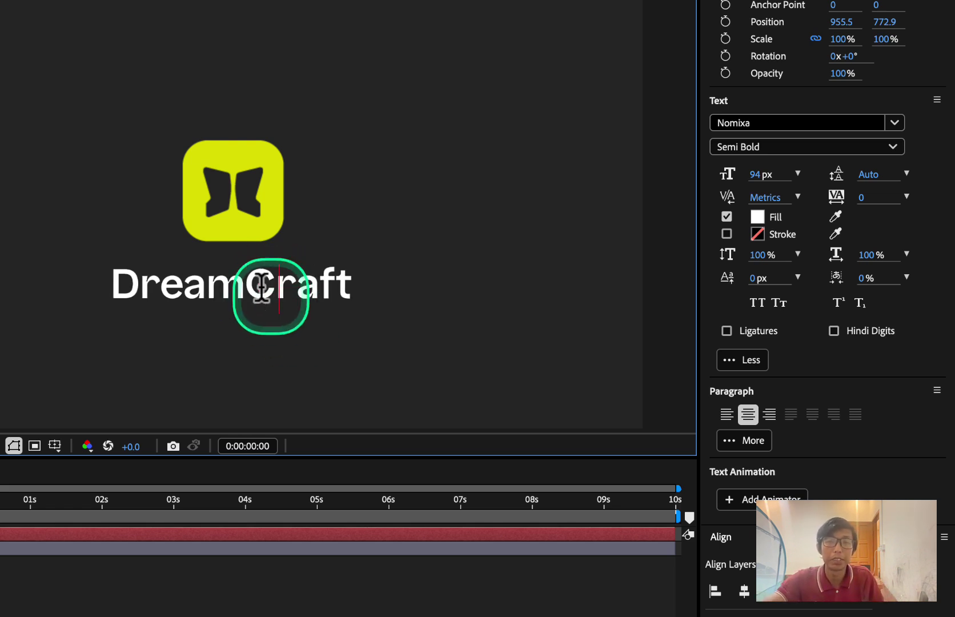
Set the font style of the "Craft" part of the text to Extra Bold
drag(264, 284, 361, 294)
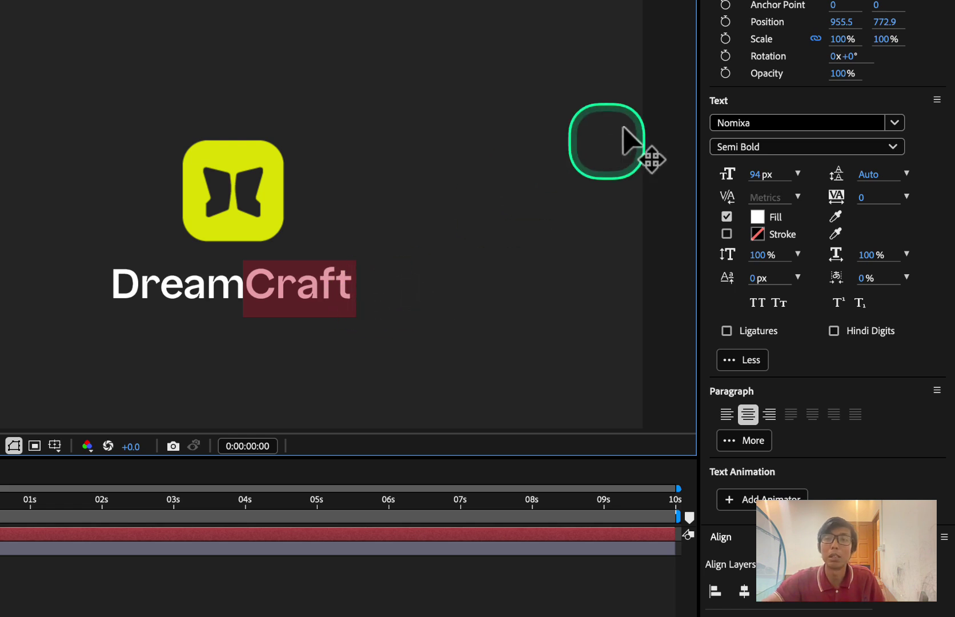
click(901, 146)
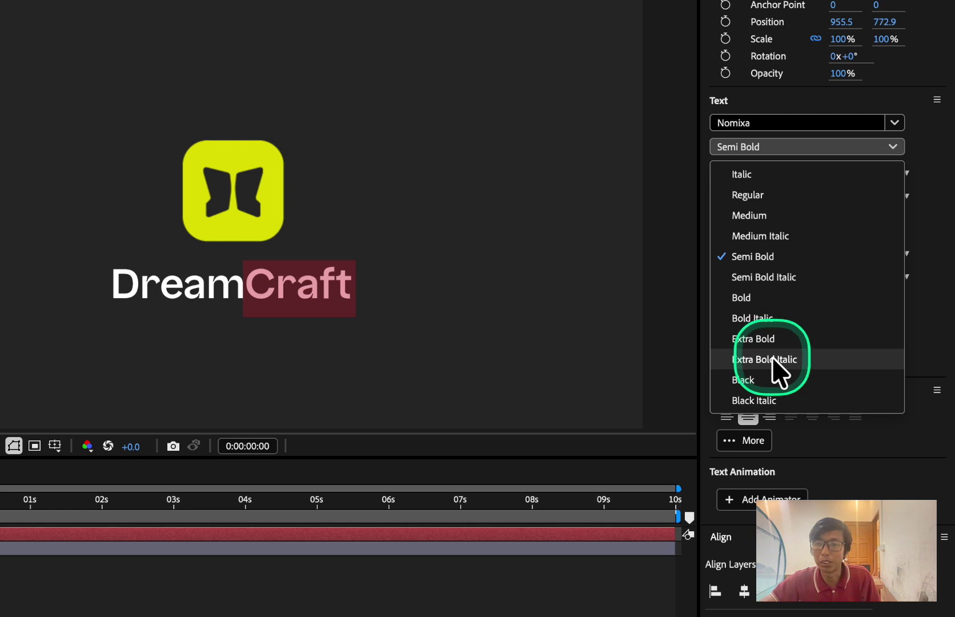
click(760, 338)
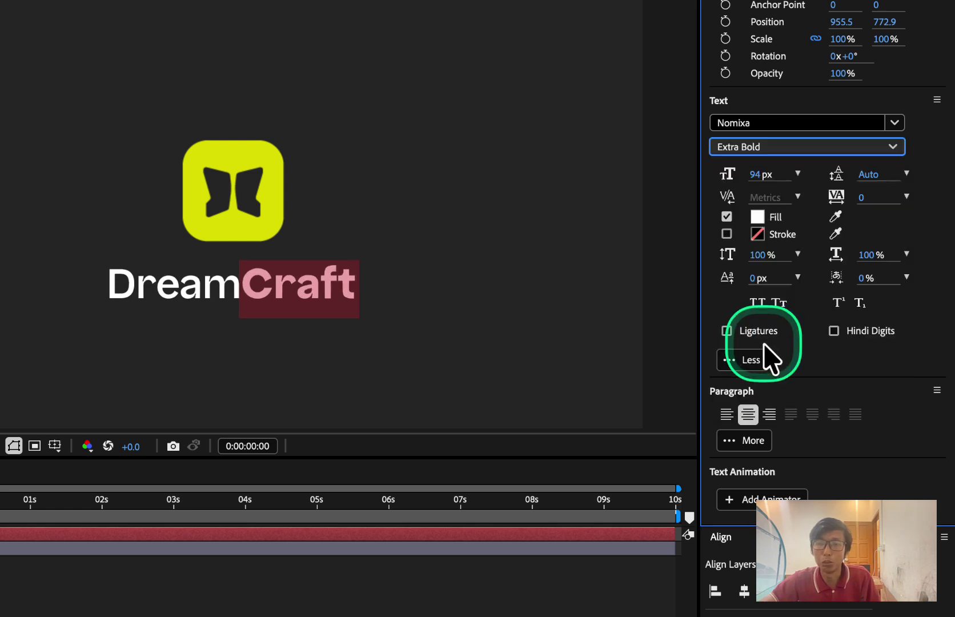
Set the font style of the "Dream" part of the text to Medium
click(242, 304)
drag(235, 292, 91, 269)
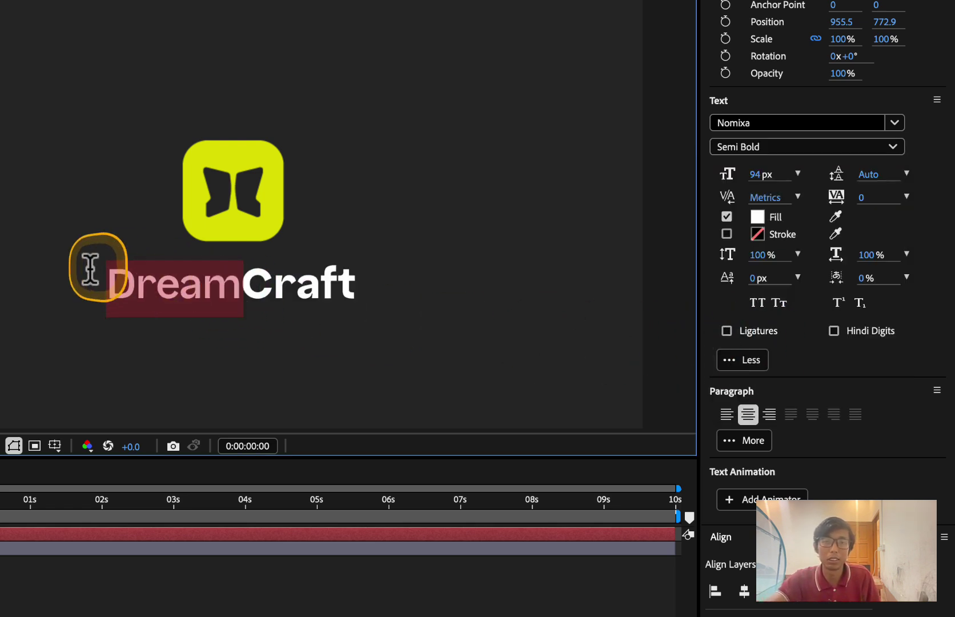
click(891, 149)
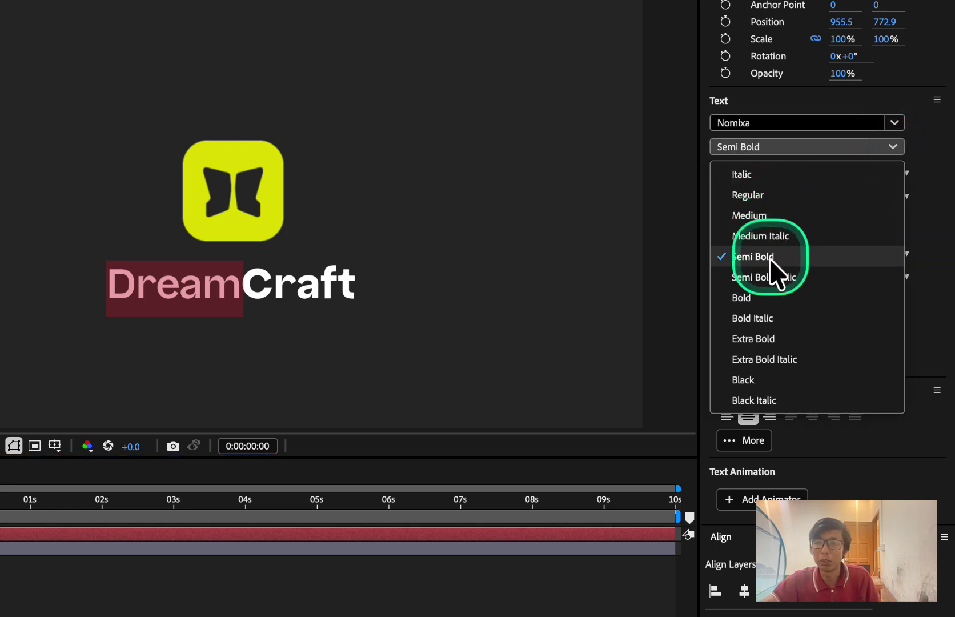
click(759, 217)
click(260, 298)
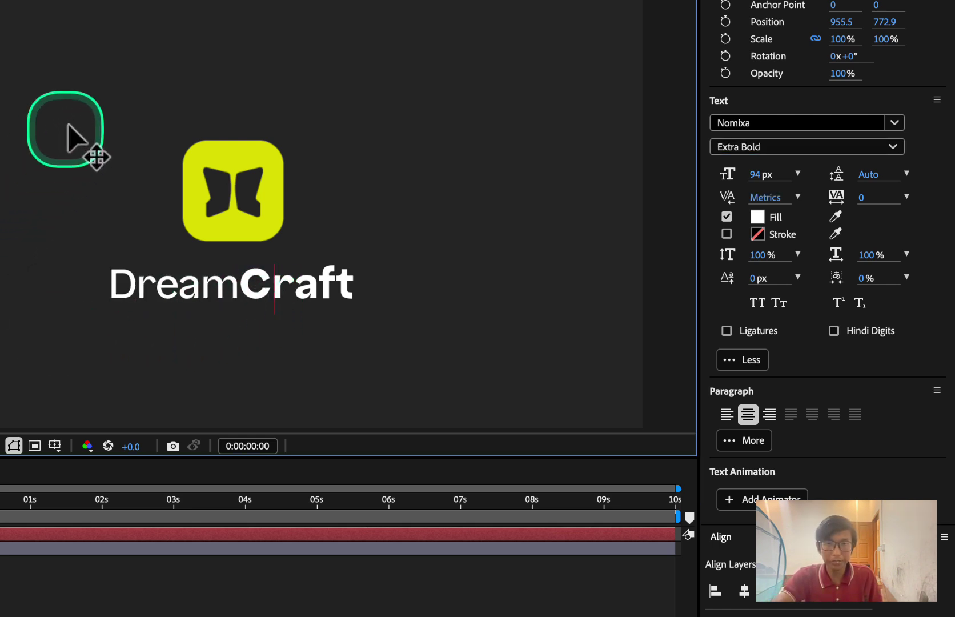
Set the fill color of the whole "DreamCraft" text to pale yellow F3F0D0
click(160, 291)
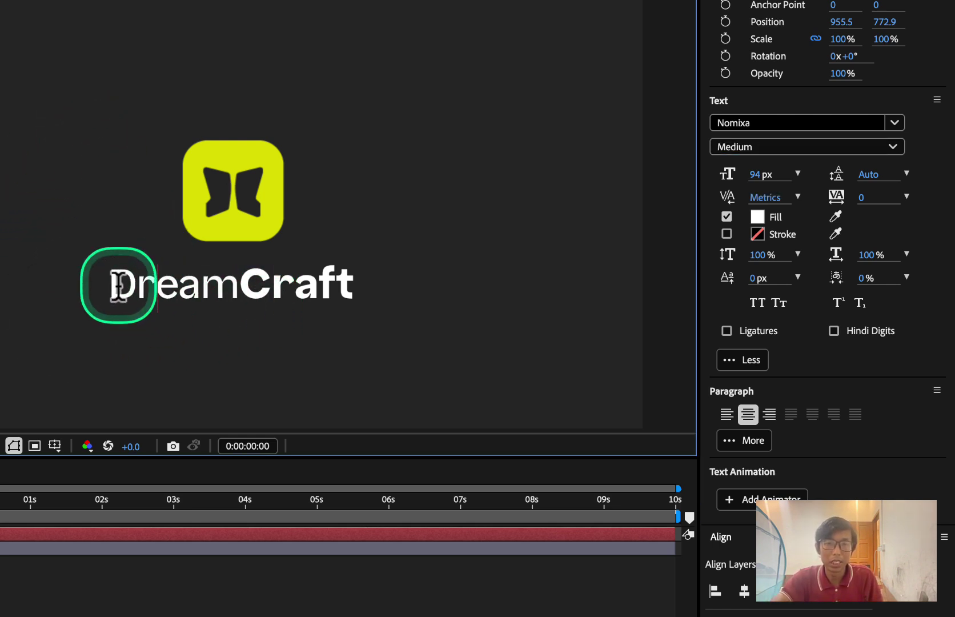
drag(122, 284, 426, 268)
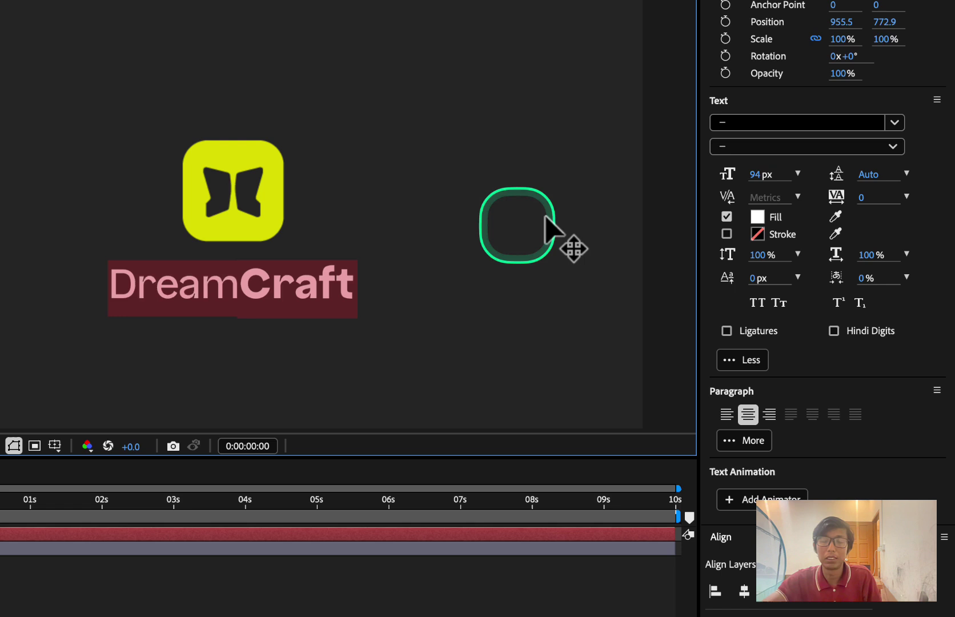
click(759, 219)
click(486, 233)
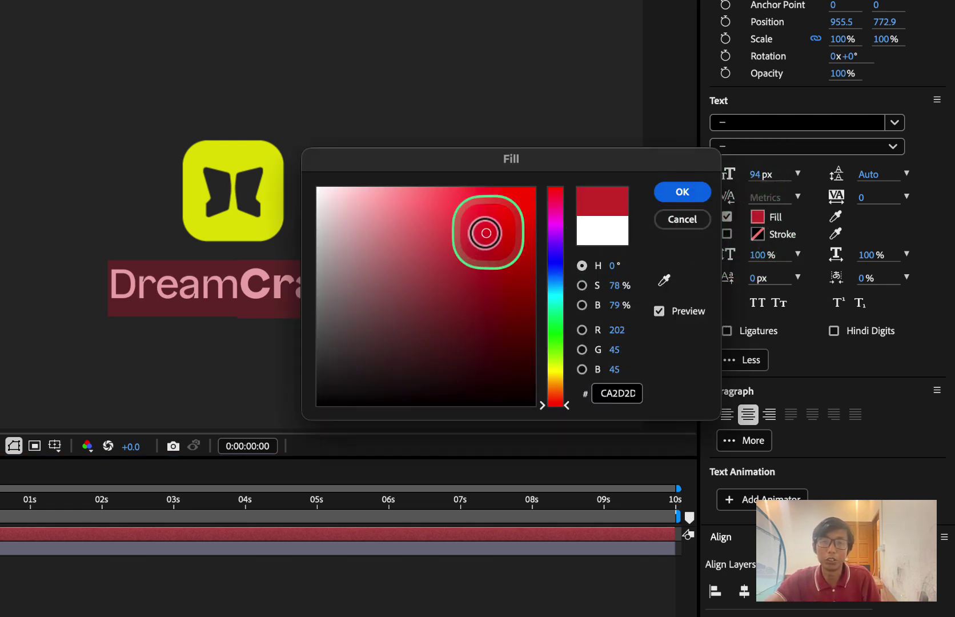
mouse_move(486, 232)
mouse_down()
mouse_move(460, 218)
mouse_move(356, 235)
mouse_move(317, 211)
mouse_up()
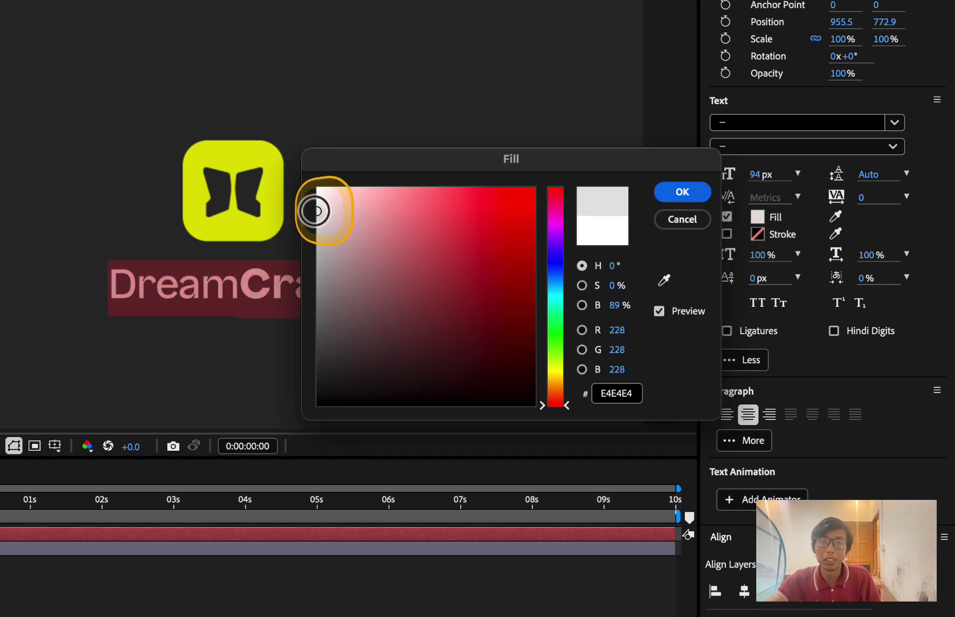
mouse_move(560, 400)
mouse_down()
mouse_move(576, 394)
mouse_move(557, 372)
mouse_up()
drag(364, 324, 347, 196)
click(685, 190)
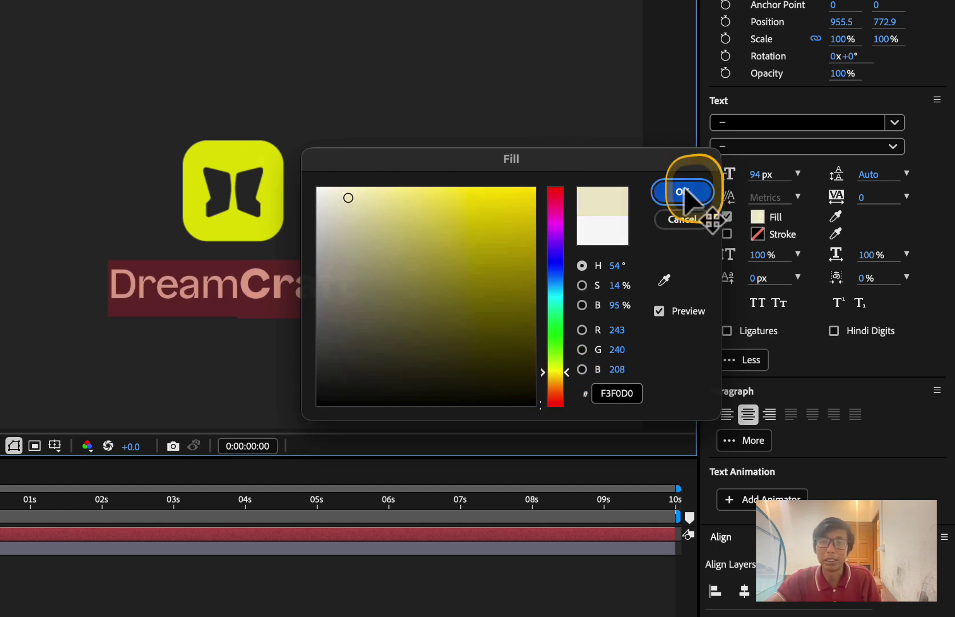
click(252, 328)
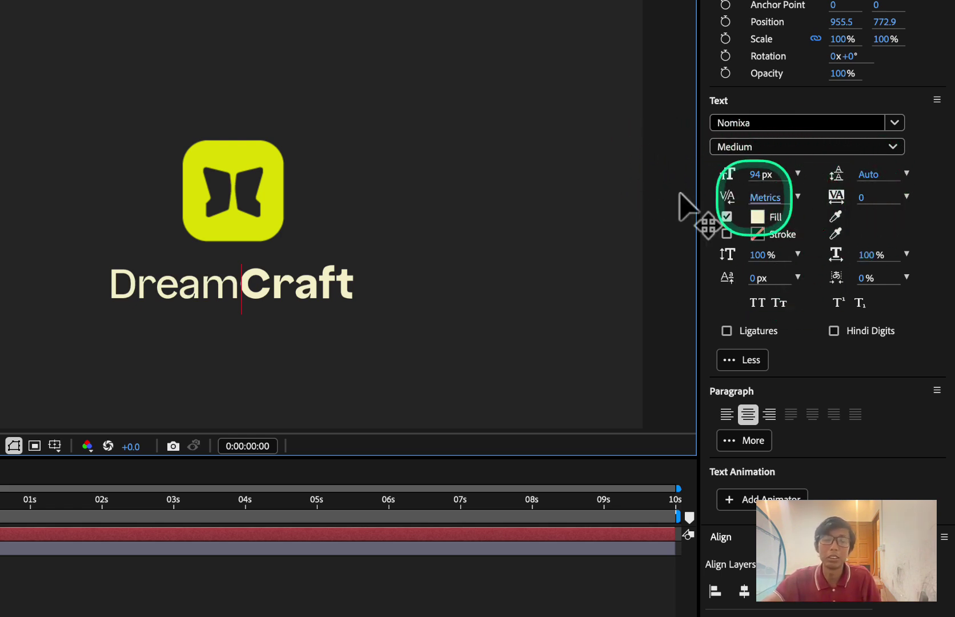
Finish editing the "DreamCraft" text, move the layer slightly lower, and center it horizontally in the composition
drag(321, 288, 177, 291)
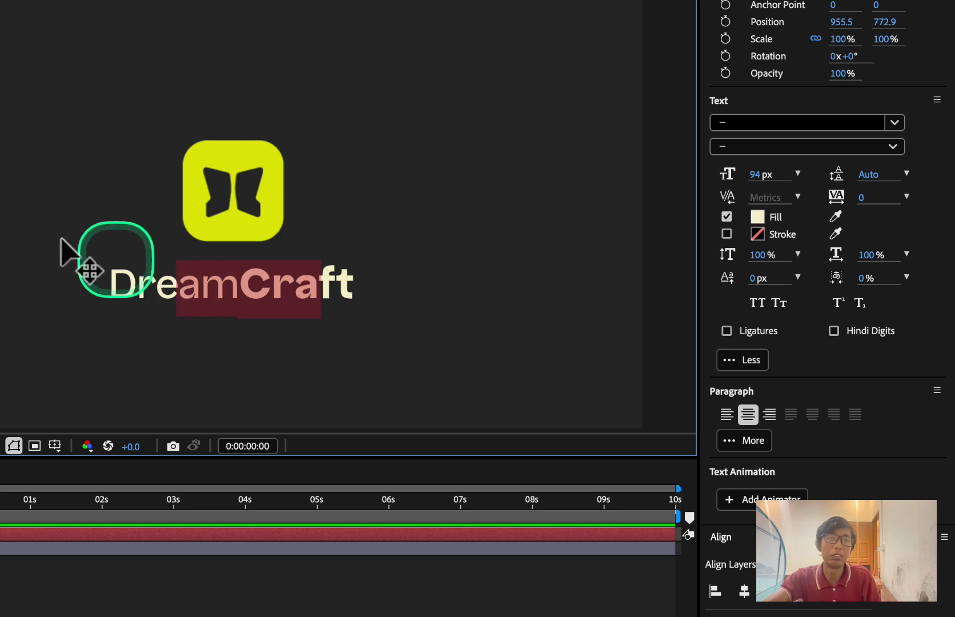
key(Escape)
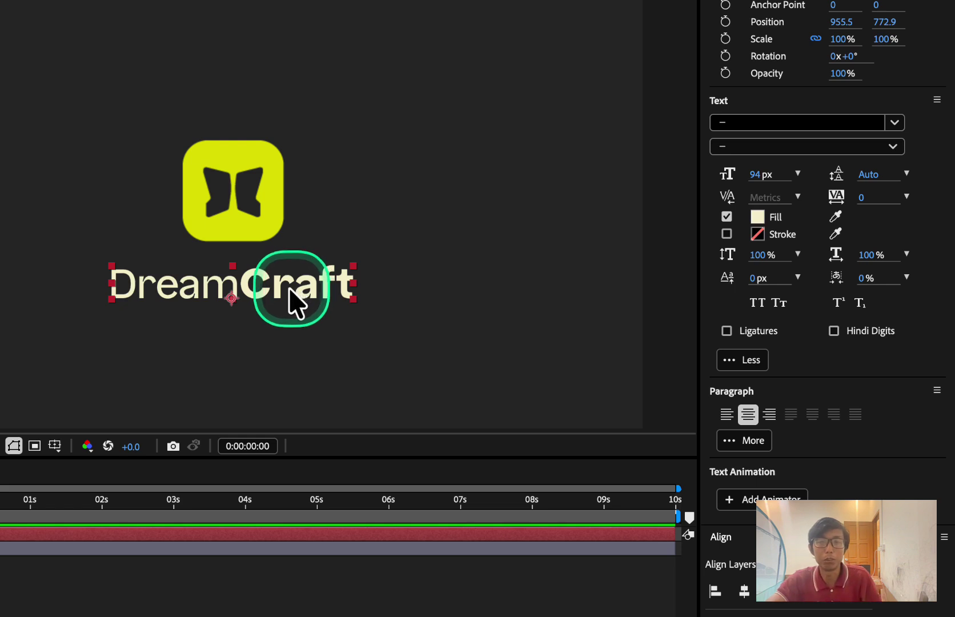
drag(290, 289, 186, 304)
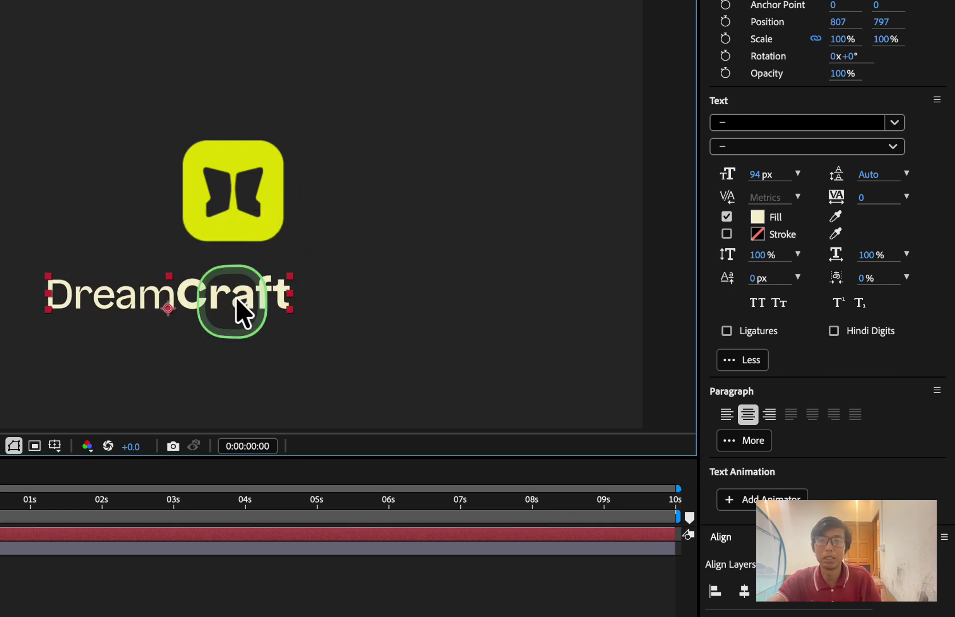
click(745, 592)
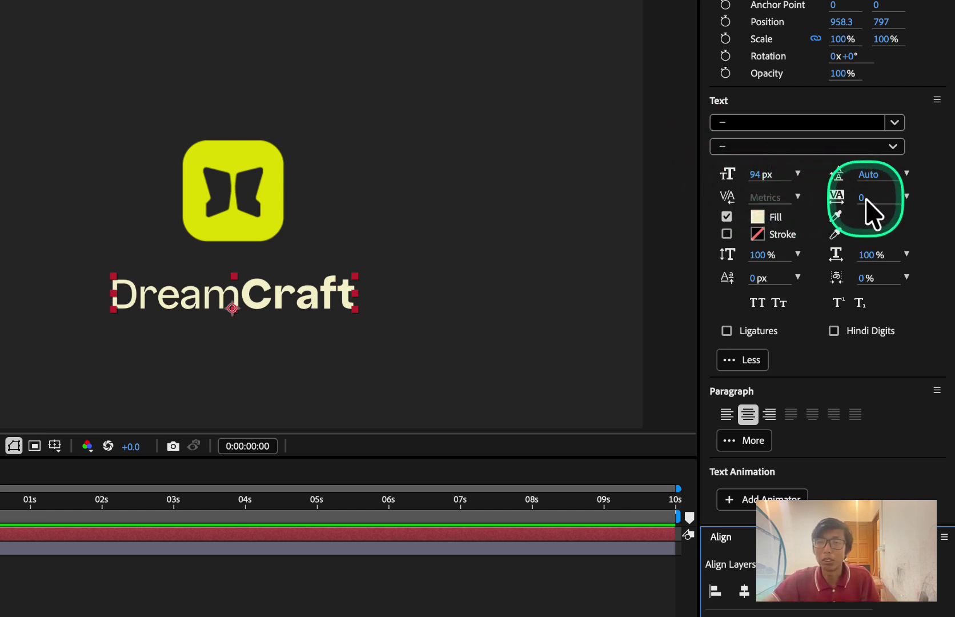
Try tracking values of 75 and -13 on the "DreamCraft" text, and settle on a tracking of 25
click(906, 197)
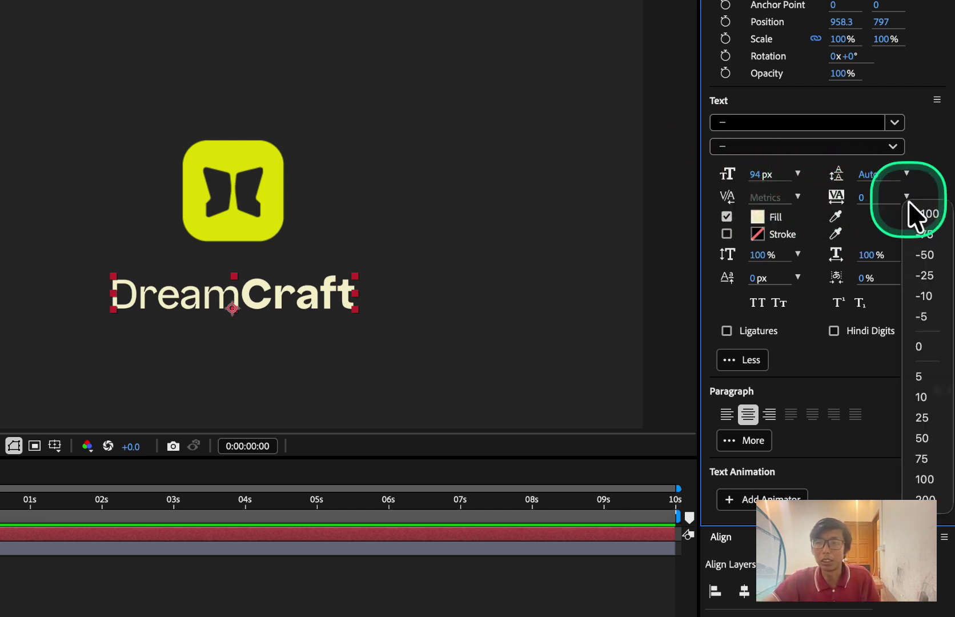
click(922, 459)
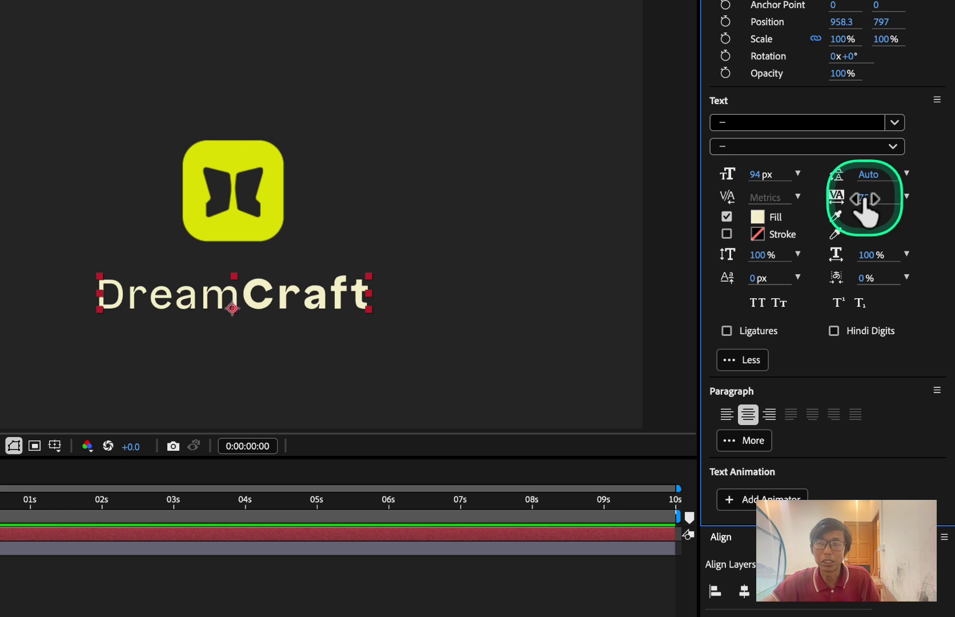
drag(864, 200, 798, 202)
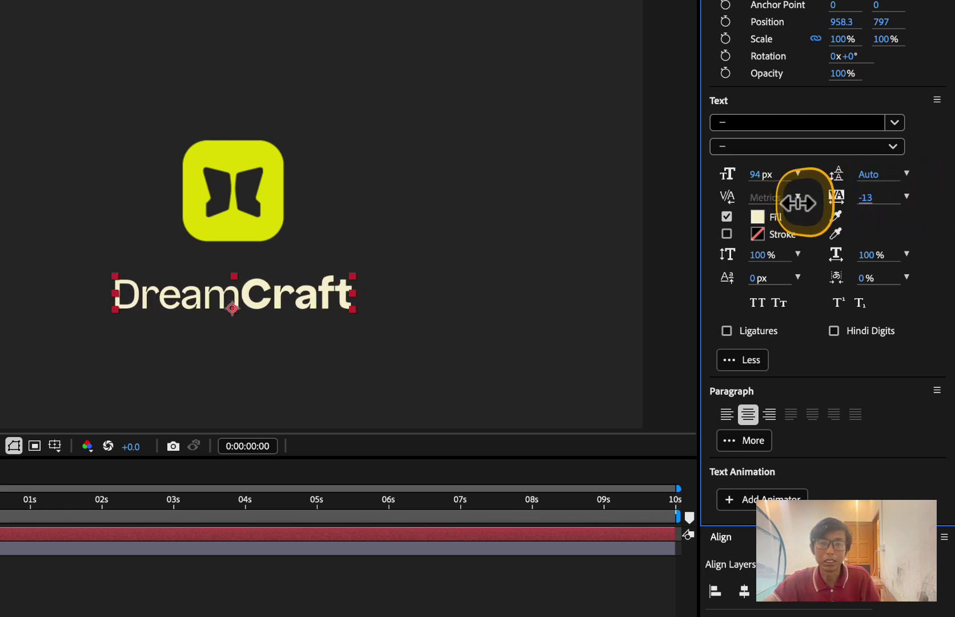
click(907, 196)
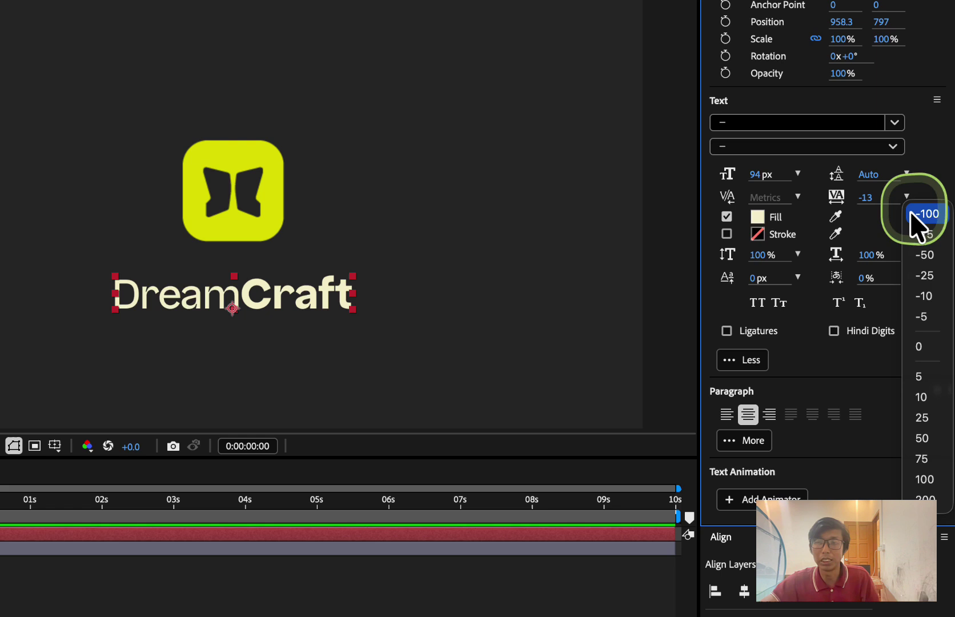
click(919, 419)
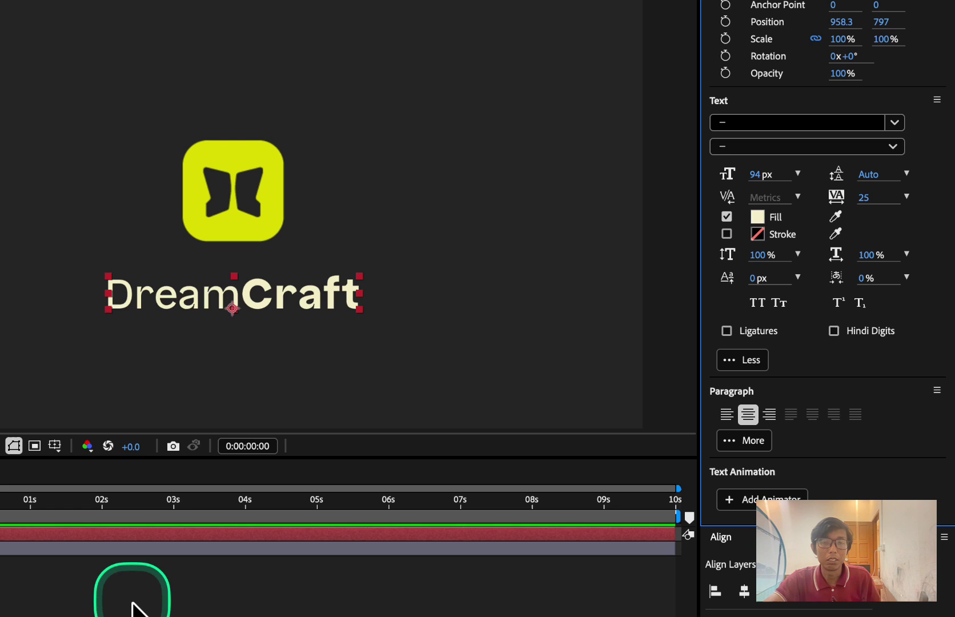
Move the "DreamCraft" text up closer to the logo, to a position of about 960, 759, and deselect it
click(269, 317)
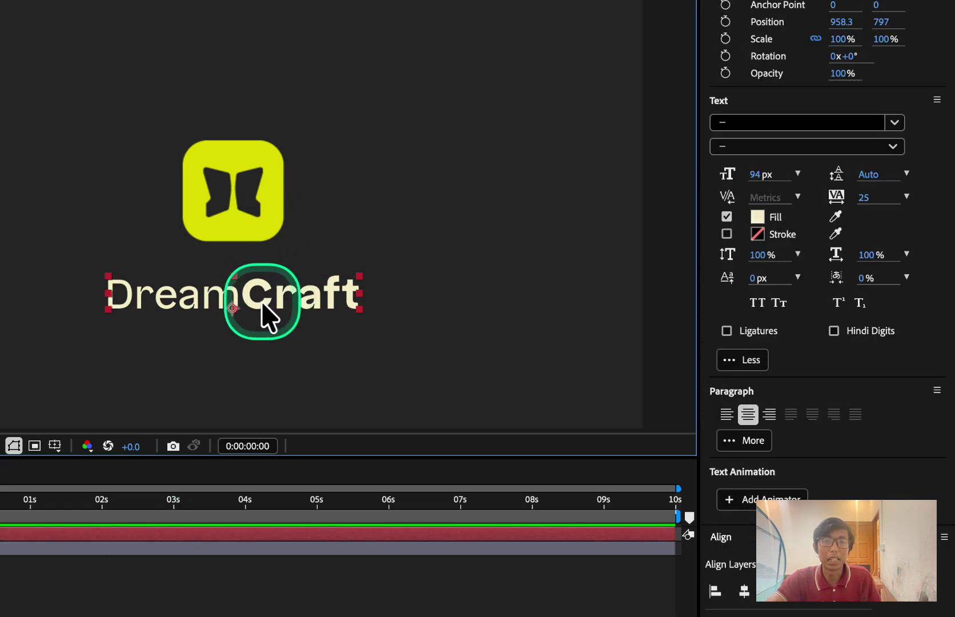
drag(262, 302, 264, 285)
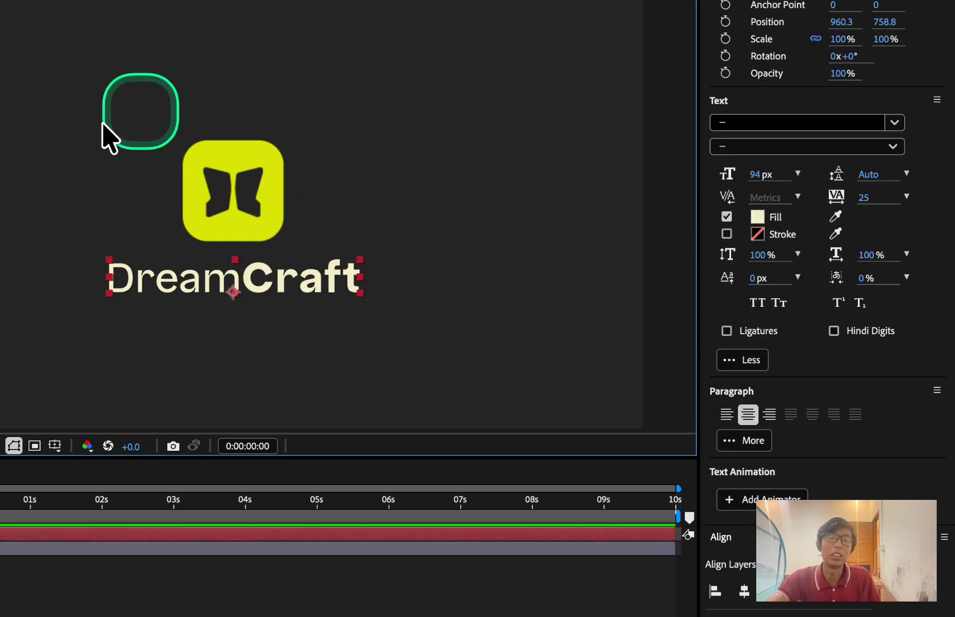
click(149, 605)
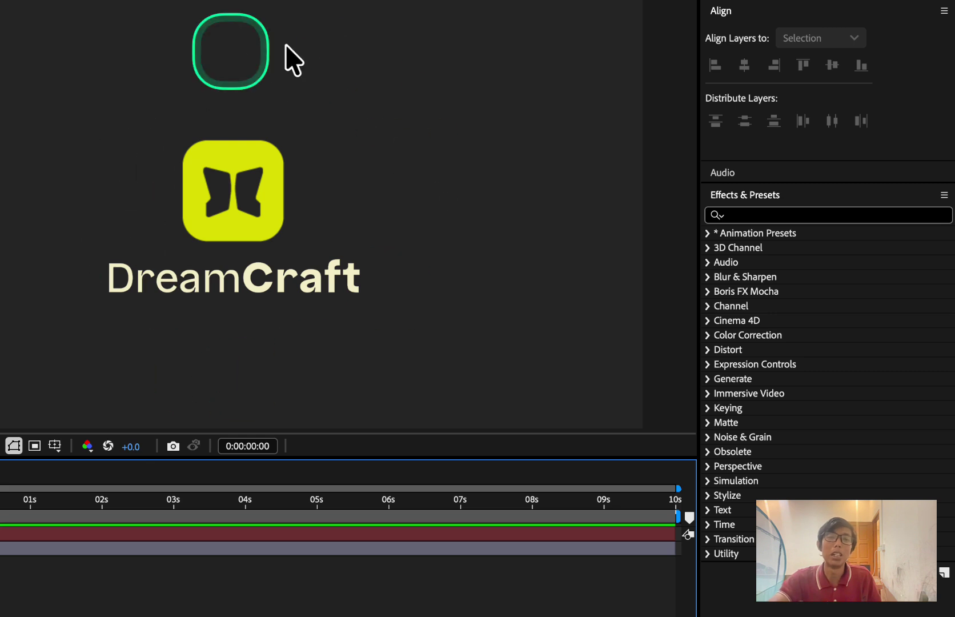
Select the logo and the "DreamCraft" text together, move both slightly higher in the composition, and deselect them
click(271, 193)
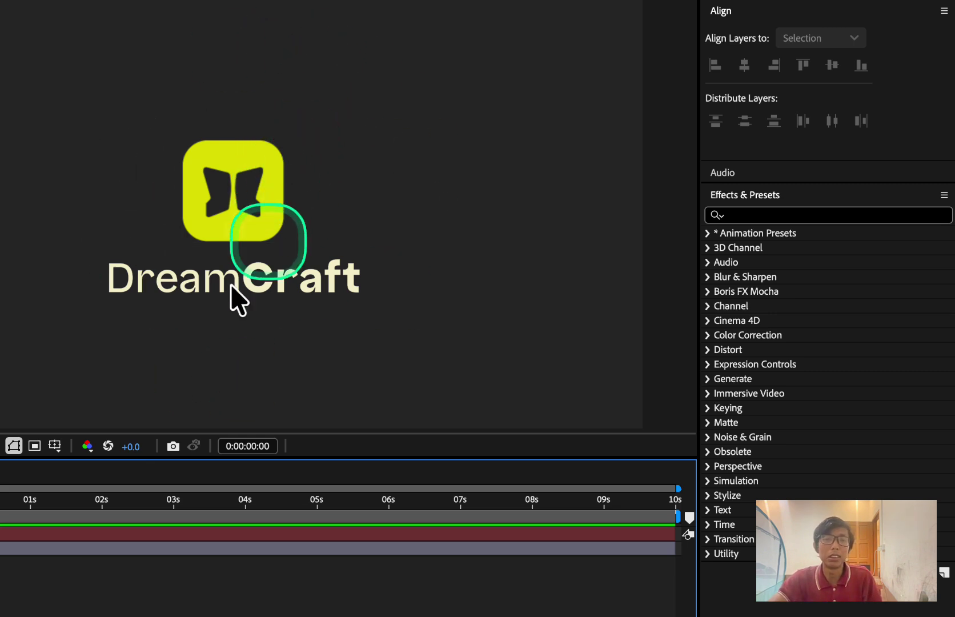
click(267, 200)
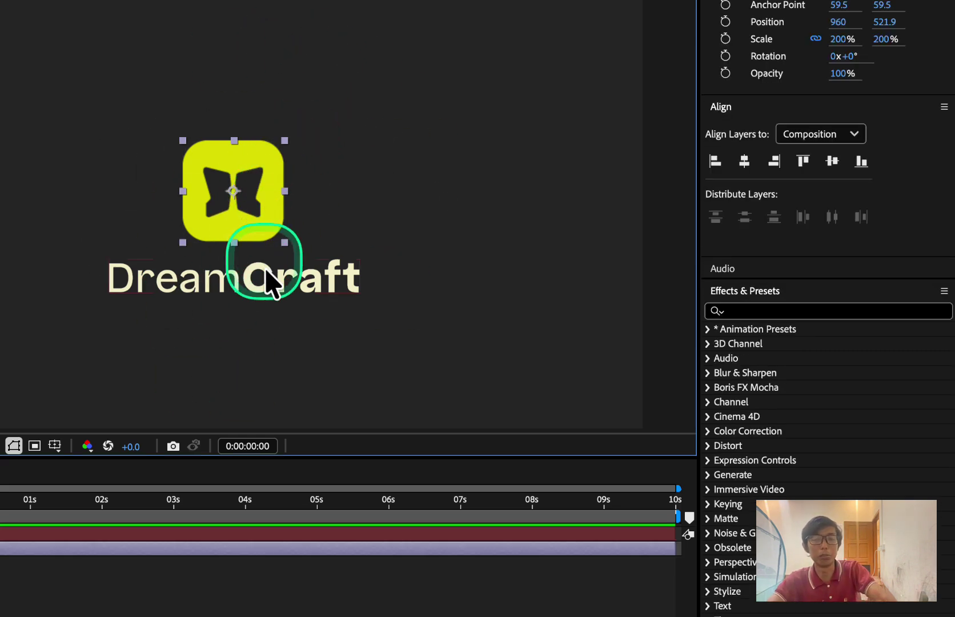
shift+click(269, 294)
drag(275, 288, 277, 273)
click(233, 251)
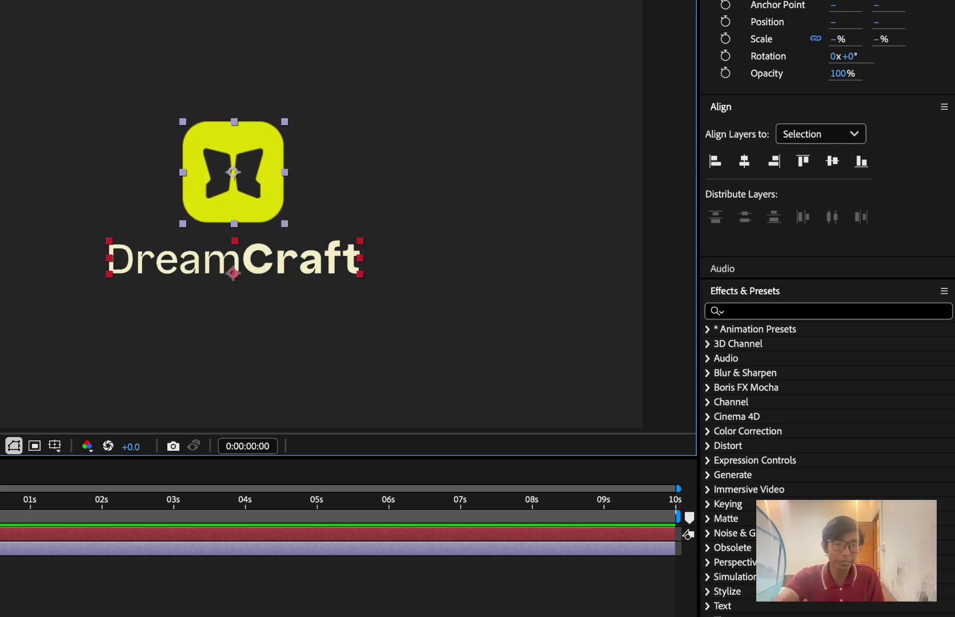
click(228, 588)
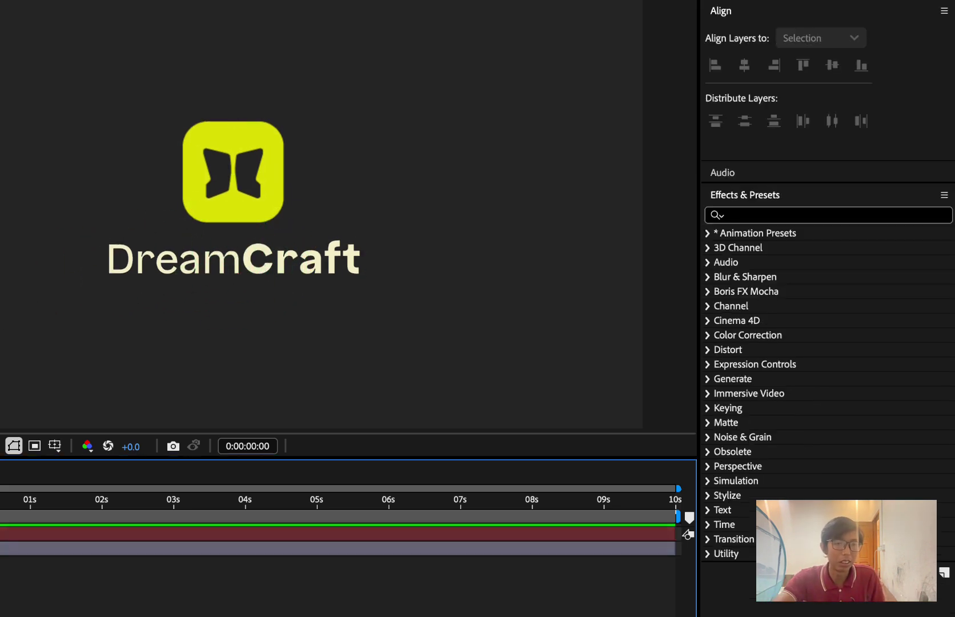
Move the "DreamCraft" text straight up so that it overlaps the lower half of the logo
click(233, 273)
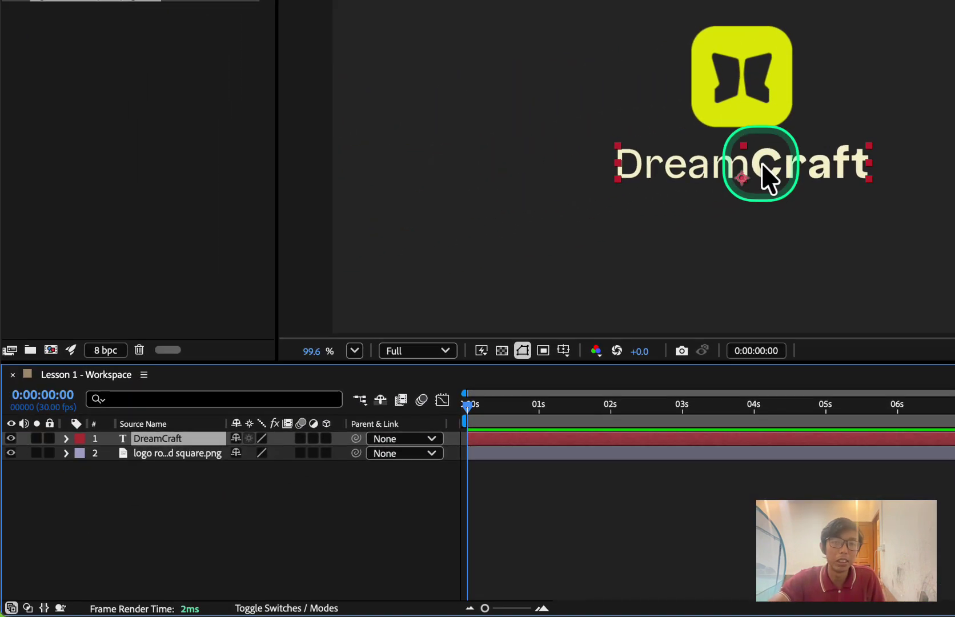
click(760, 167)
drag(760, 169, 760, 98)
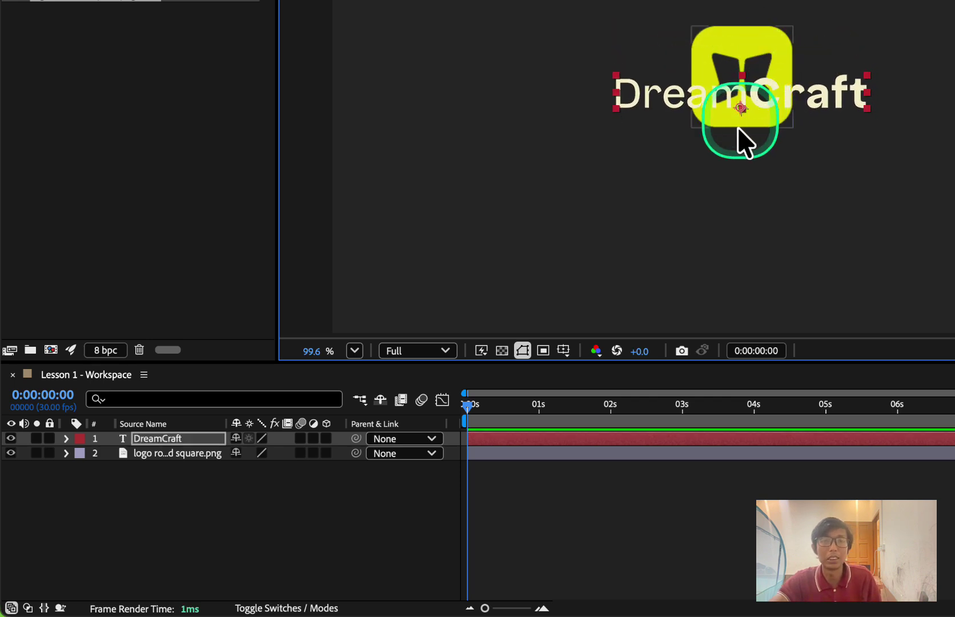
Place the DreamCraft layer beneath the logo layer in the stacking order and move the logo down over the text
shift+click(162, 455)
drag(160, 440, 167, 464)
click(351, 236)
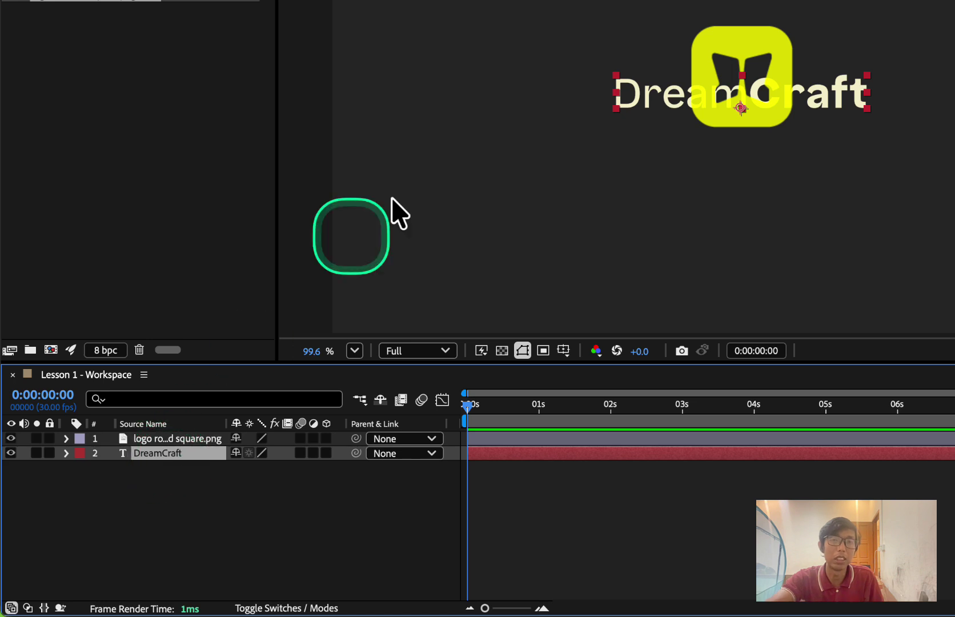
drag(780, 111, 785, 149)
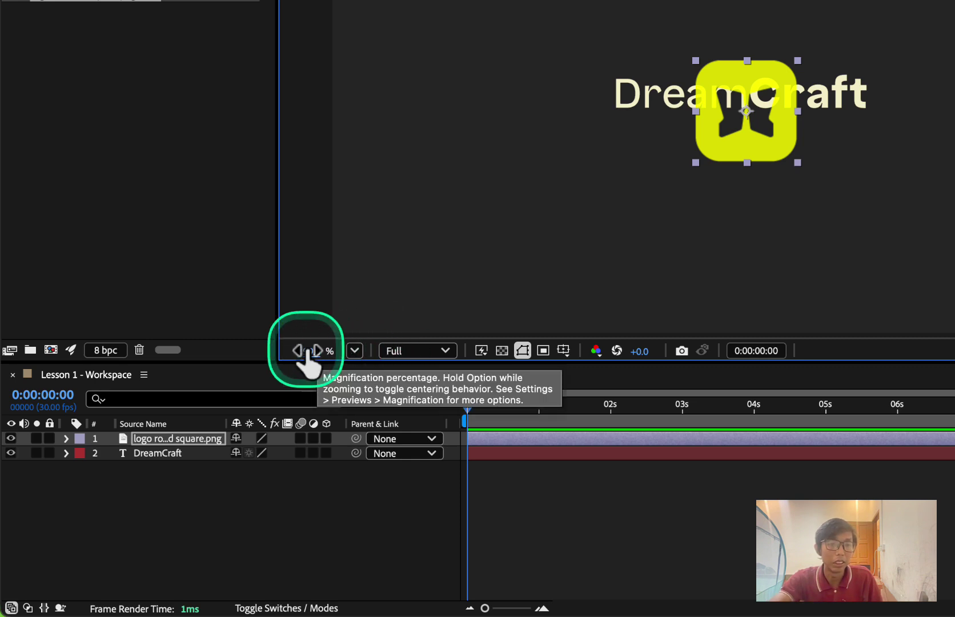
Set the composition view's magnification to 100% and to 400% to examine the overlap up close
click(355, 351)
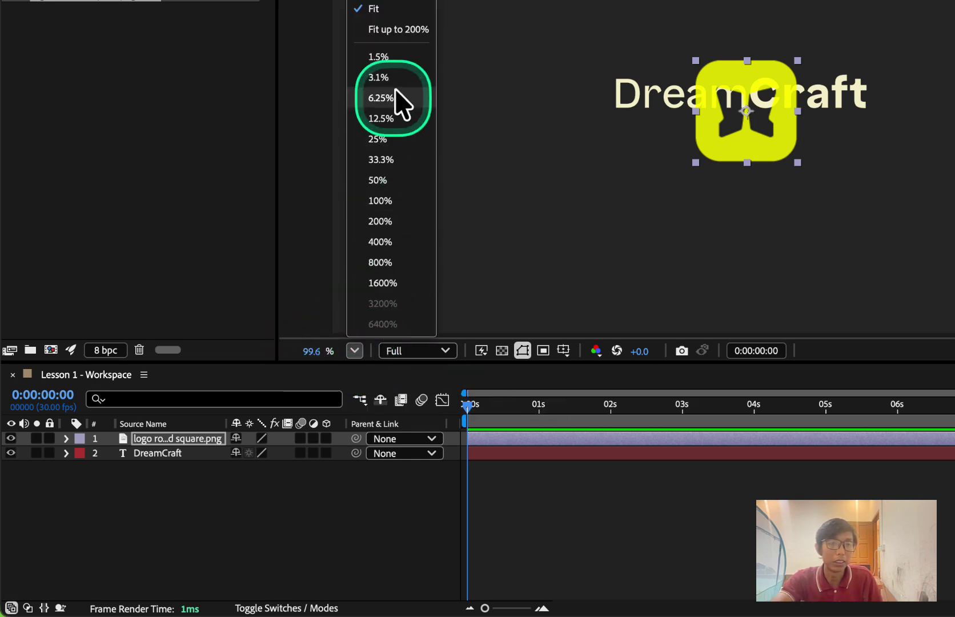
click(388, 207)
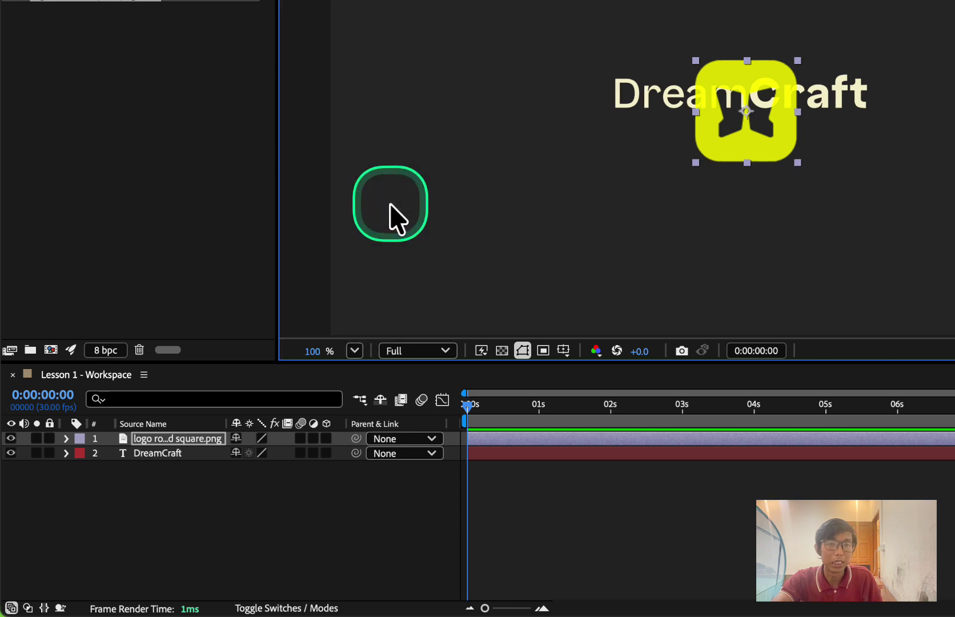
click(358, 353)
click(386, 241)
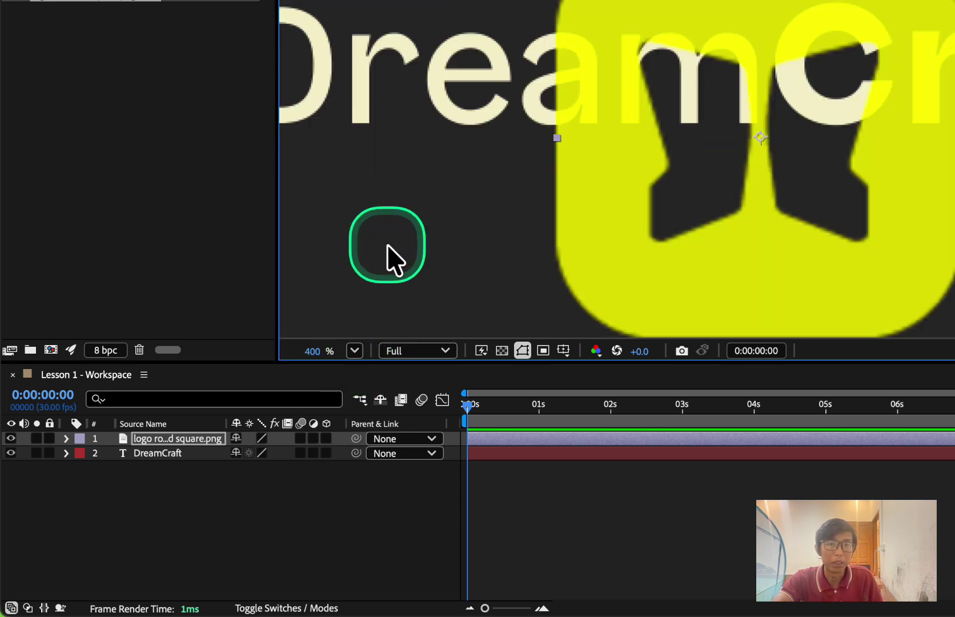
Move the logo a little lower and place its layer beneath the DreamCraft layer
drag(732, 2, 716, 84)
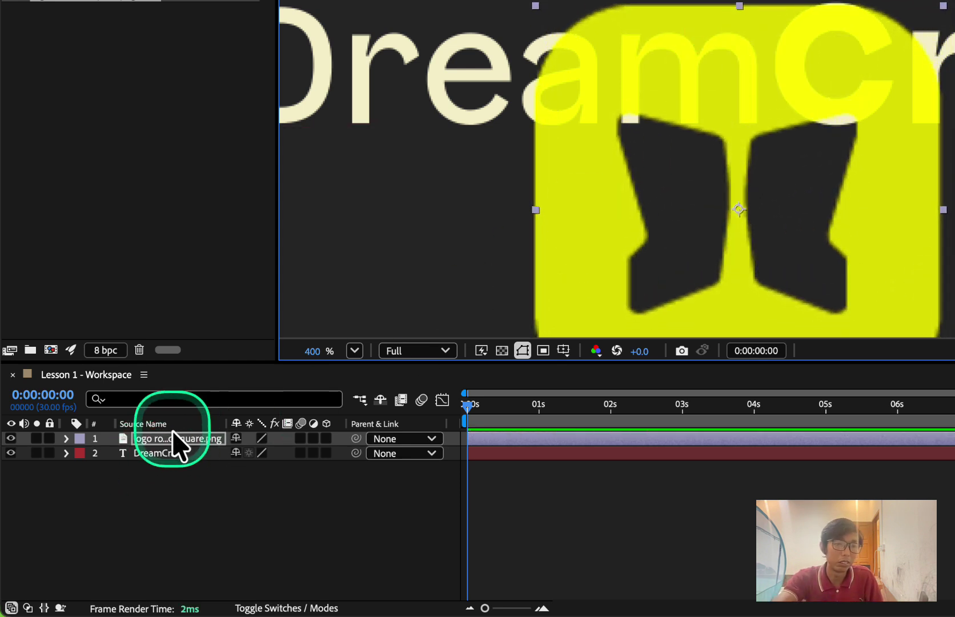
drag(174, 439, 176, 464)
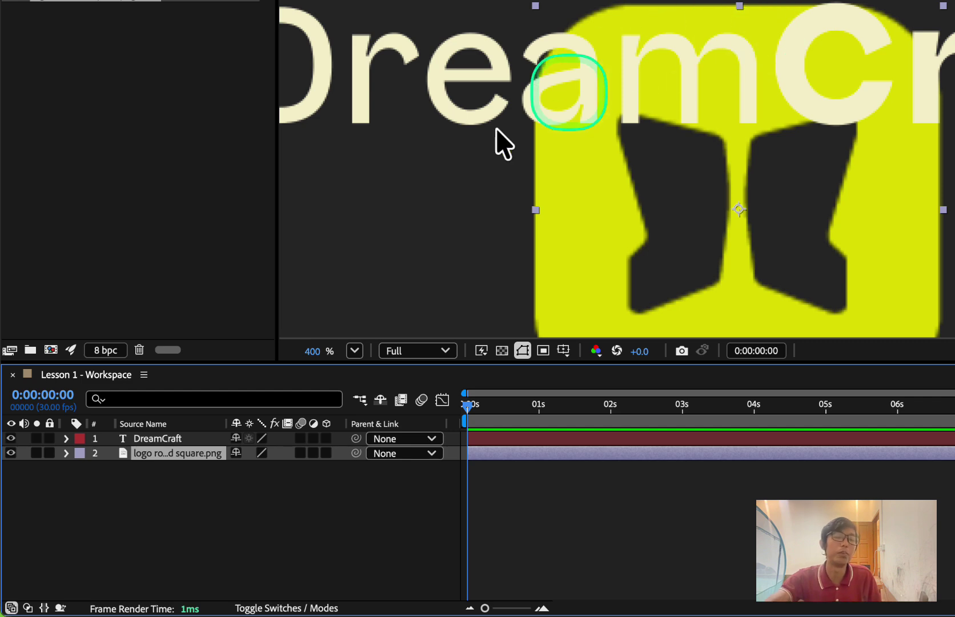
Rename the rounded-square logo image layer in the timeline as "Logo"
click(163, 439)
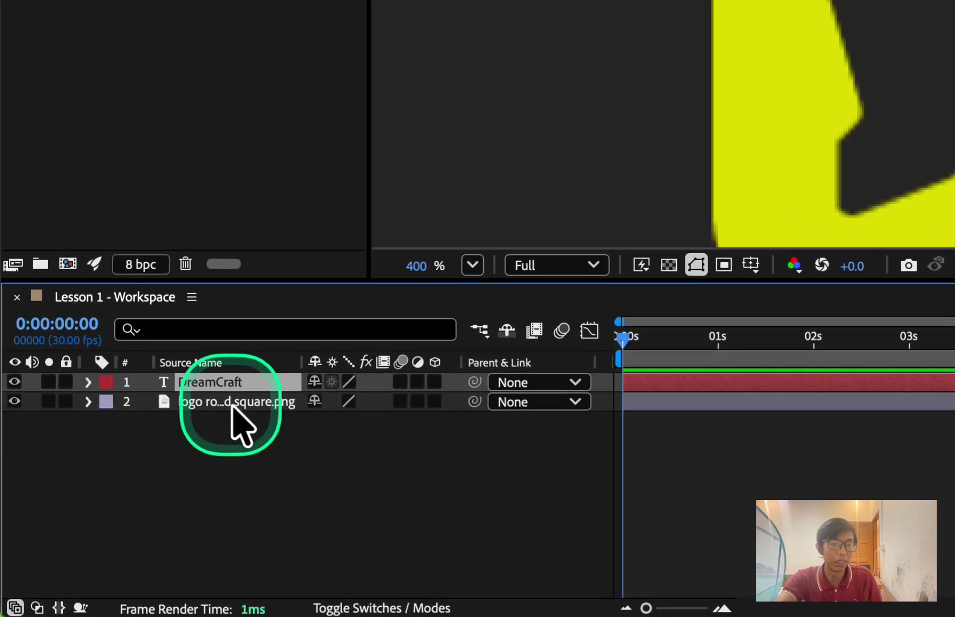
click(174, 459)
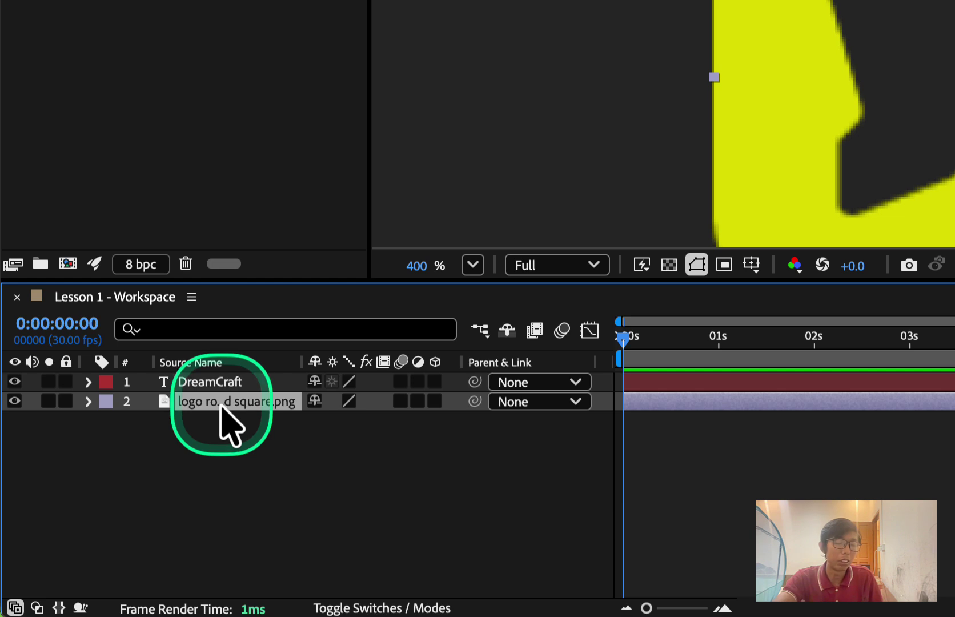
right_click(219, 405)
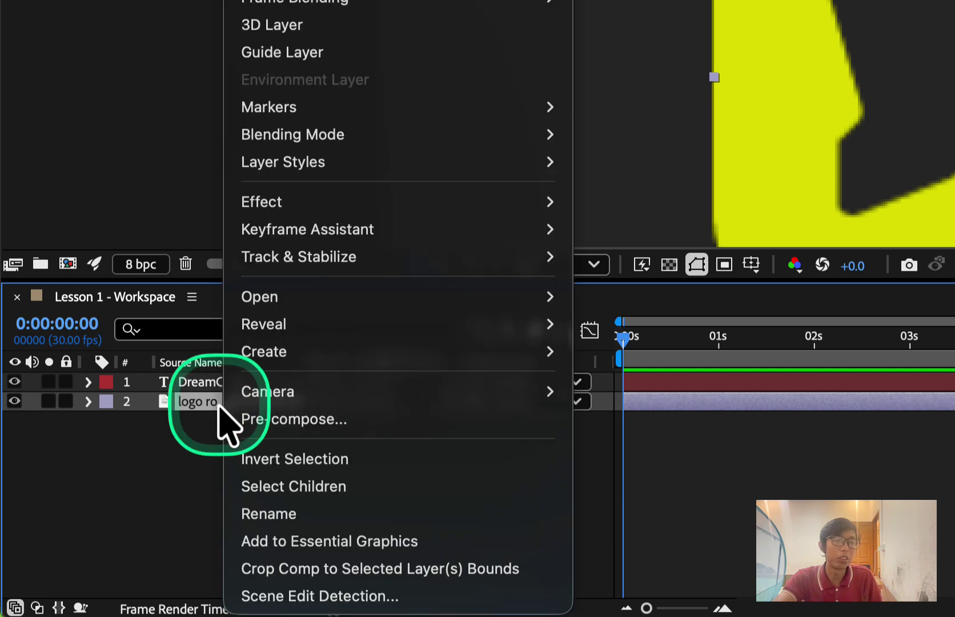
mouse_move(301, 142)
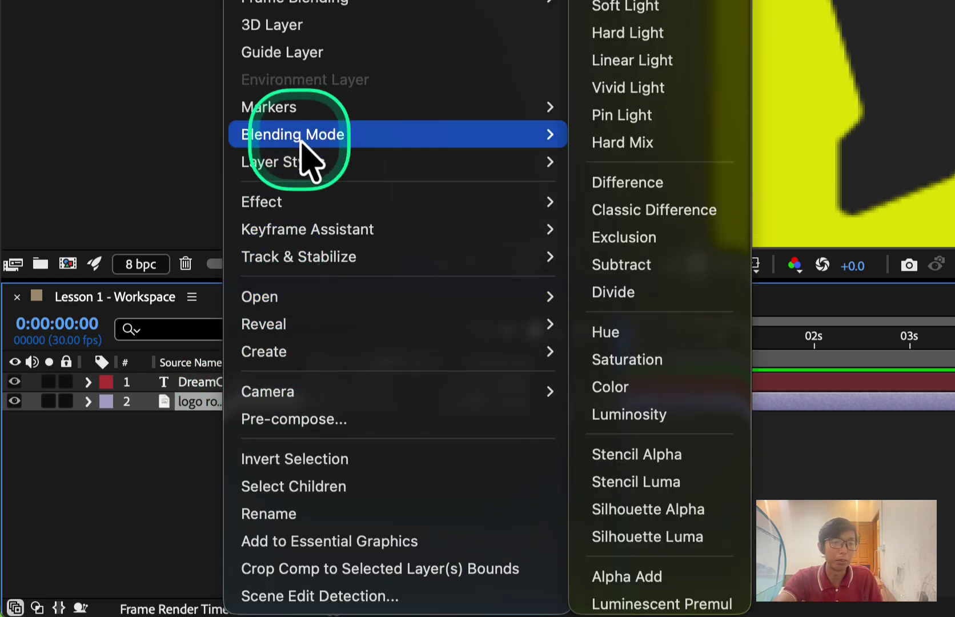
click(315, 504)
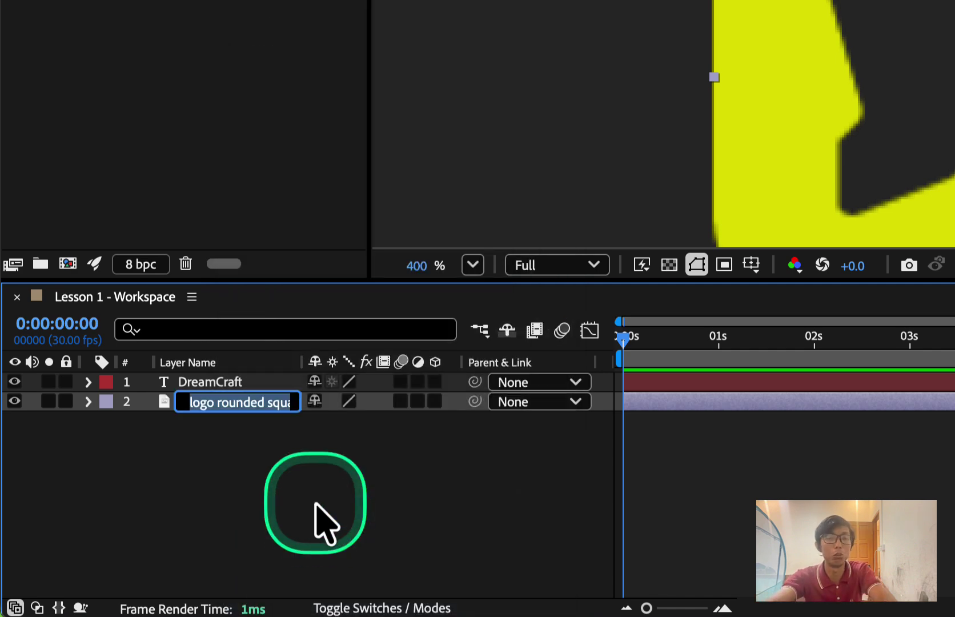
text(Logo)
key(Return)
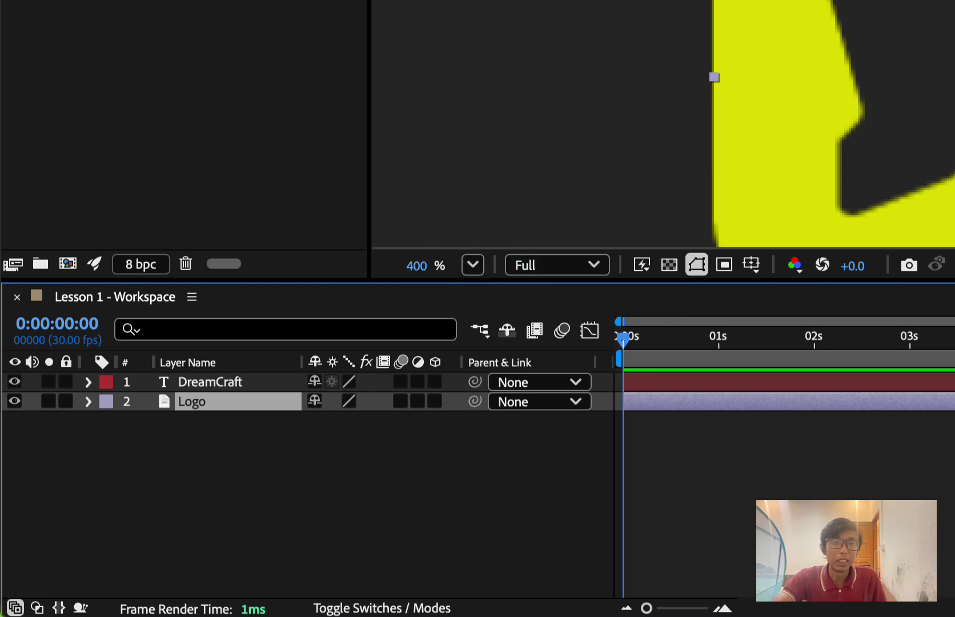
Separate the overlapping logo and text, placing the logo above and the DreamCraft text just beneath it at about 948, 707
click(473, 266)
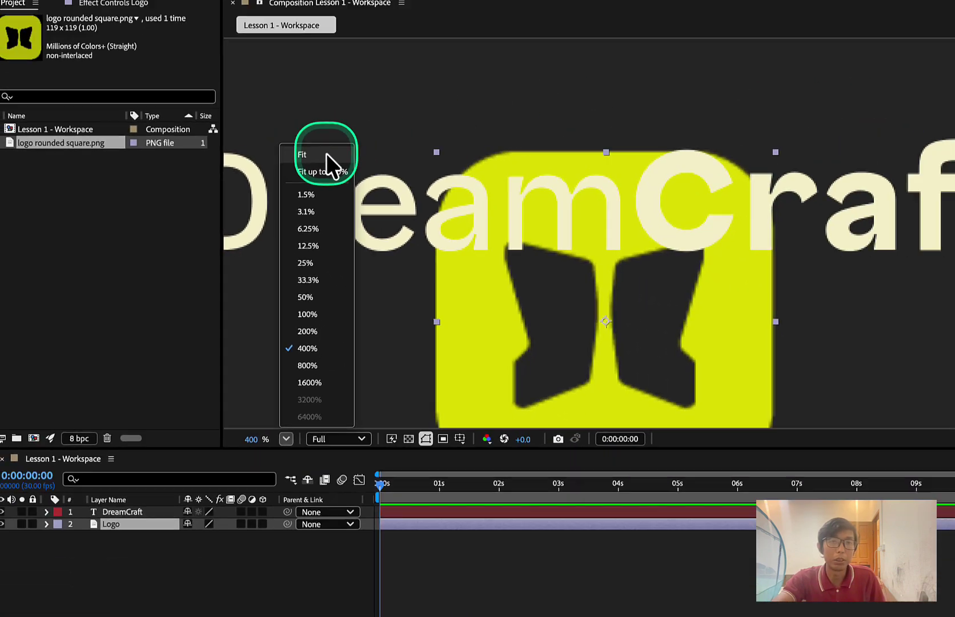
click(521, 95)
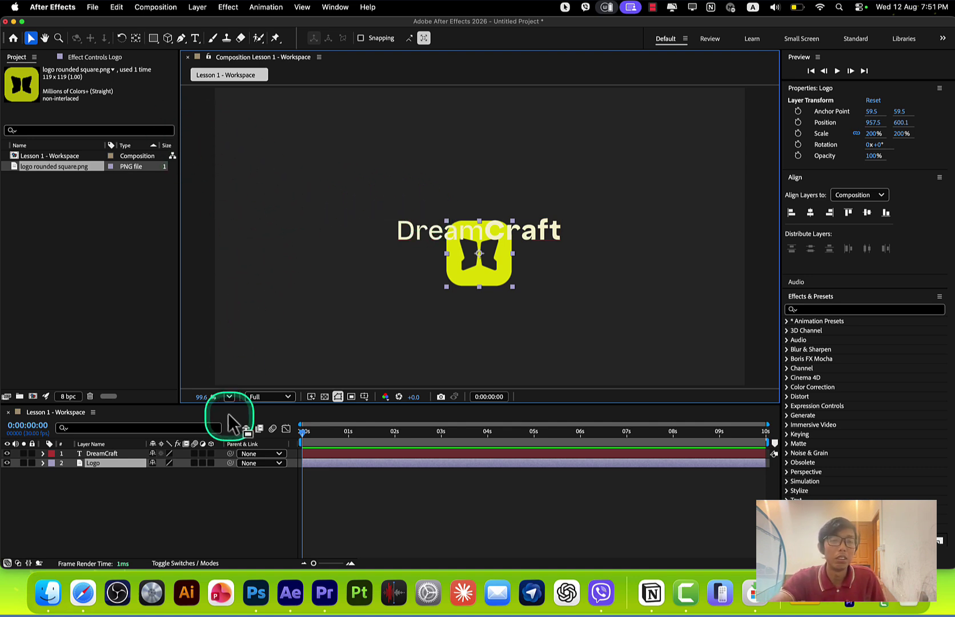
click(437, 243)
drag(437, 242, 436, 303)
drag(470, 234, 470, 207)
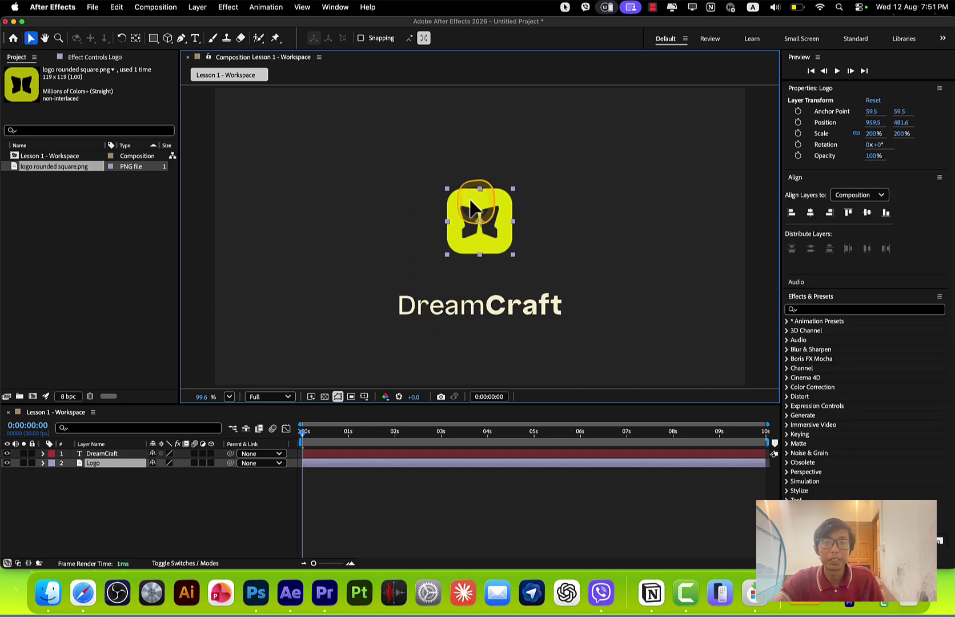
drag(465, 313, 468, 284)
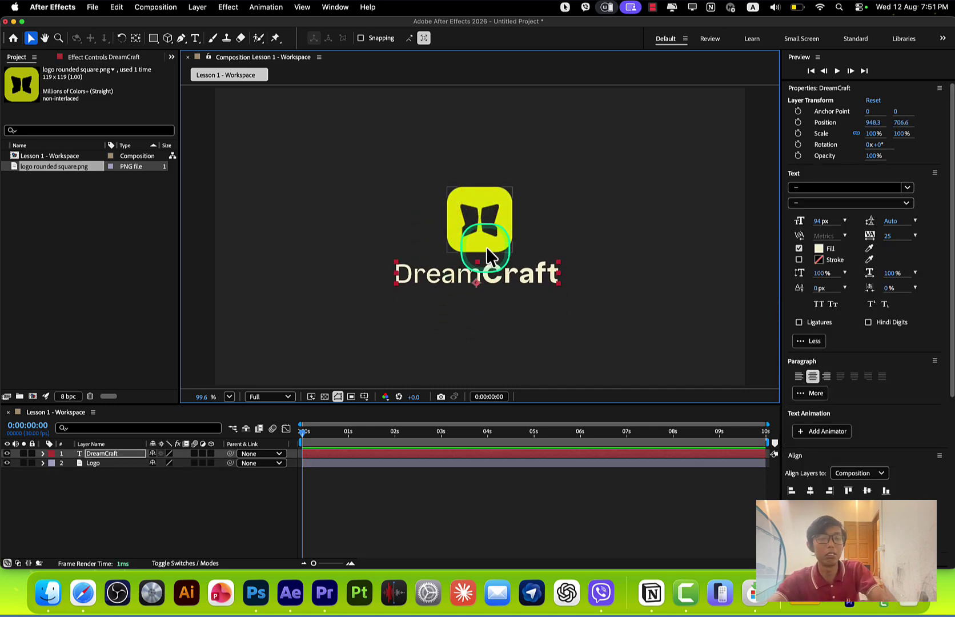
Align the DreamCraft and Logo layers to each other by their horizontal centres, undoing a trial vertical-centre alignment, and clear the selection
shift+click(501, 231)
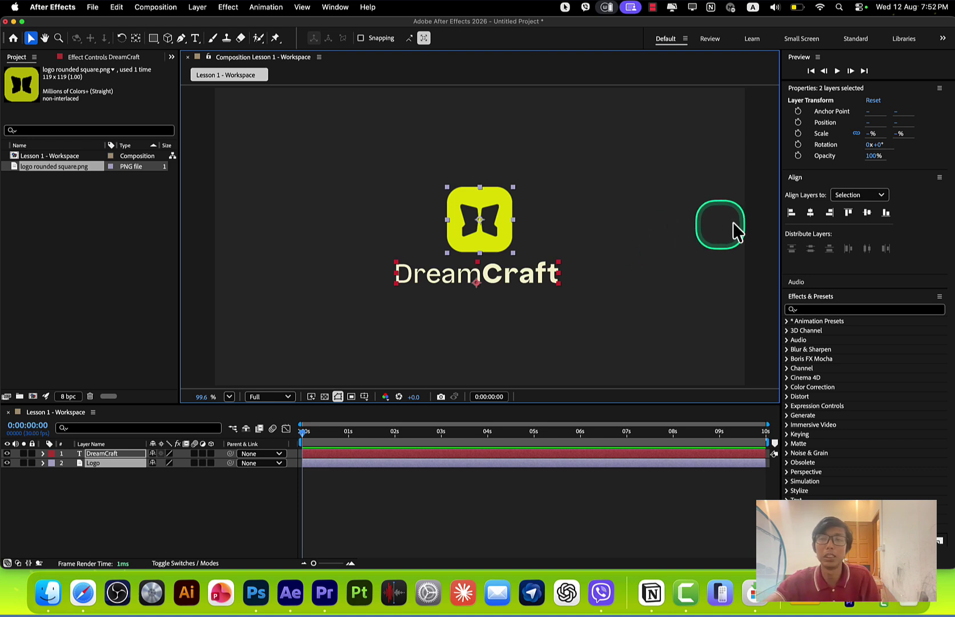
click(810, 213)
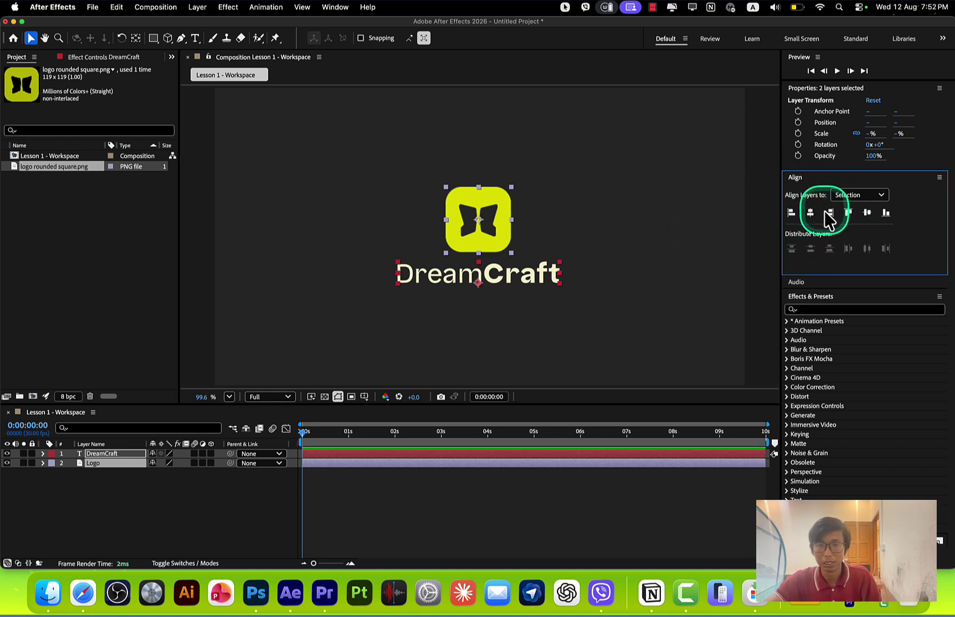
click(868, 215)
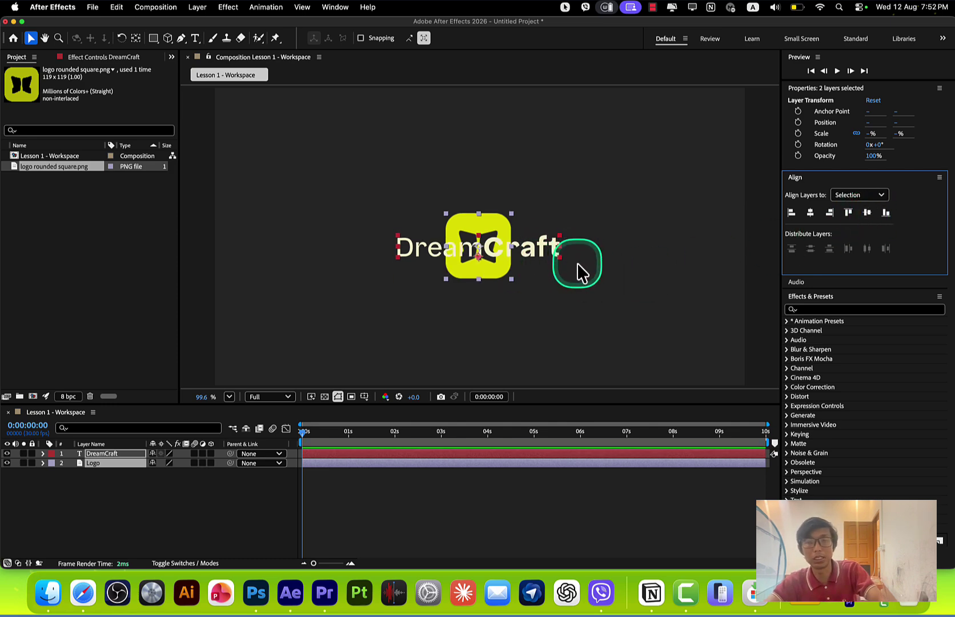
key(super+z)
click(811, 213)
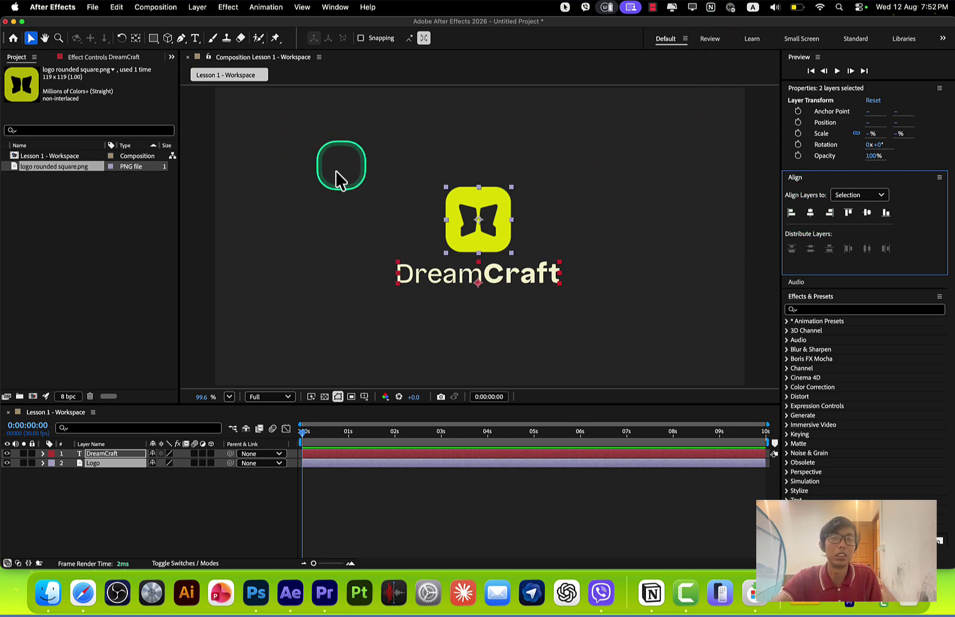
click(306, 434)
click(267, 491)
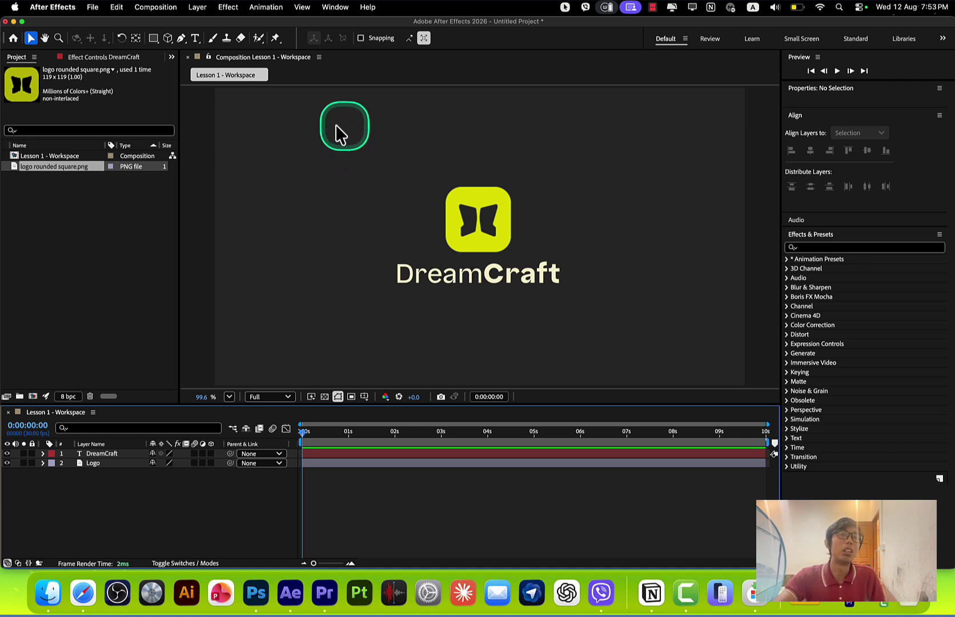
Save the project as "Lesson 1" in the Downloads folder in the Adobe After Effects Project format
click(92, 8)
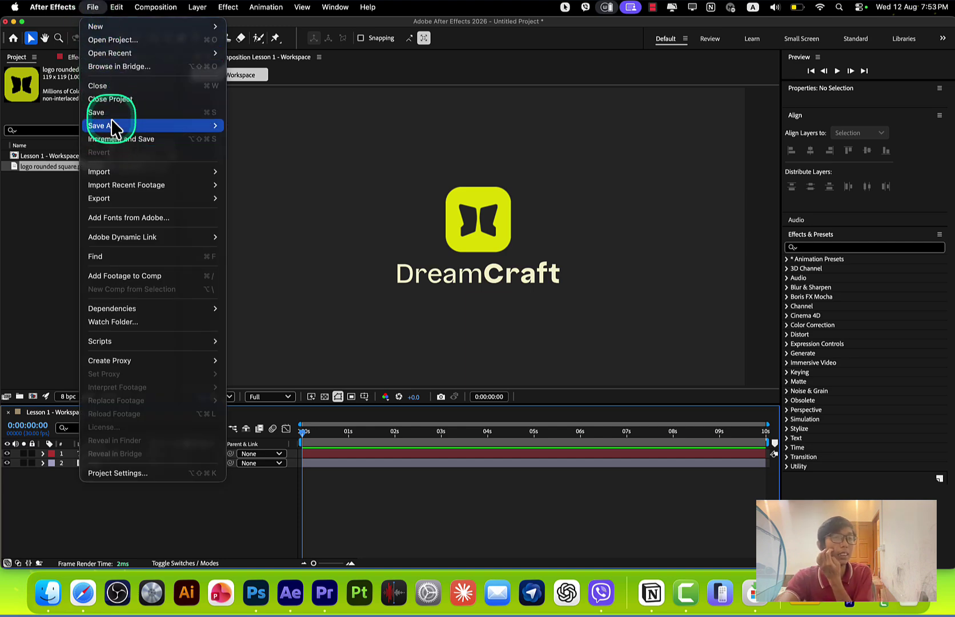
click(112, 112)
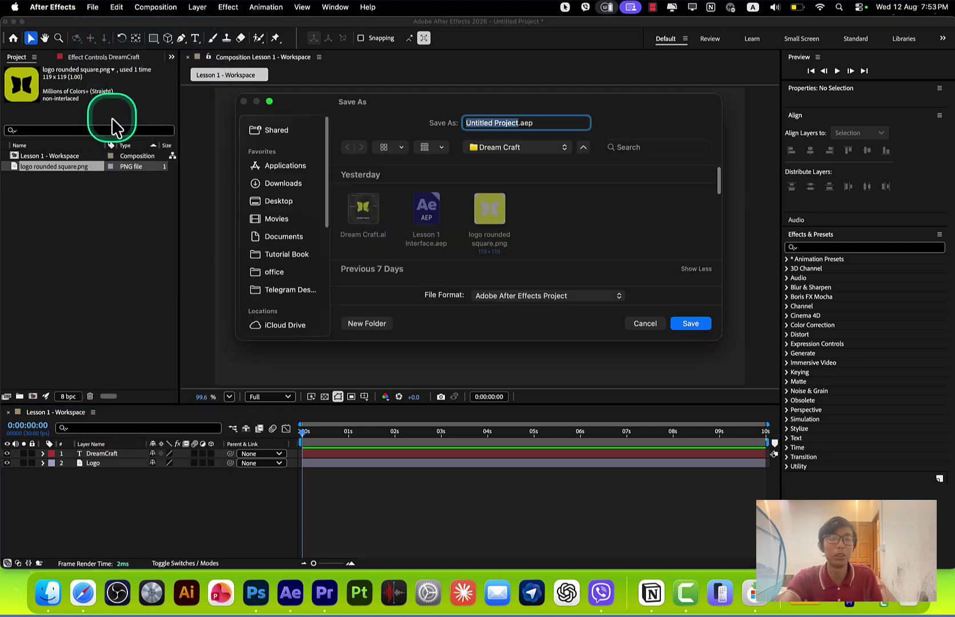
click(300, 185)
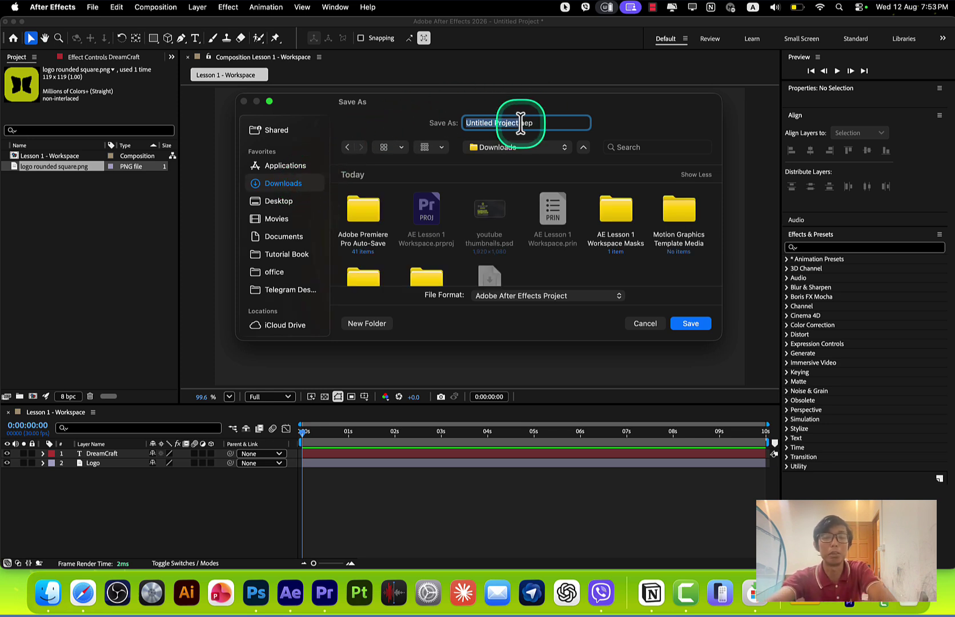
text(Lesson 1)
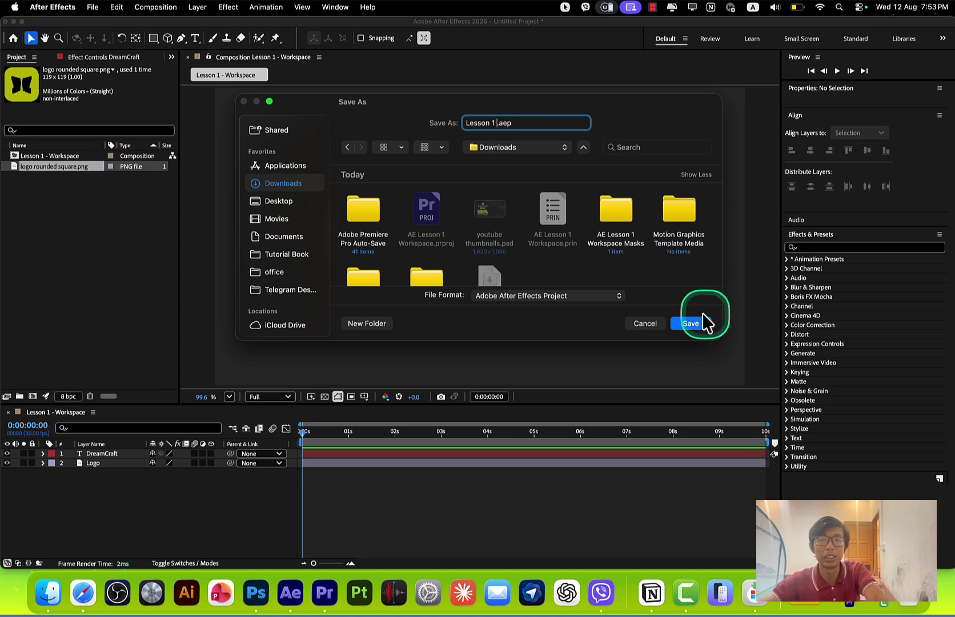
click(689, 323)
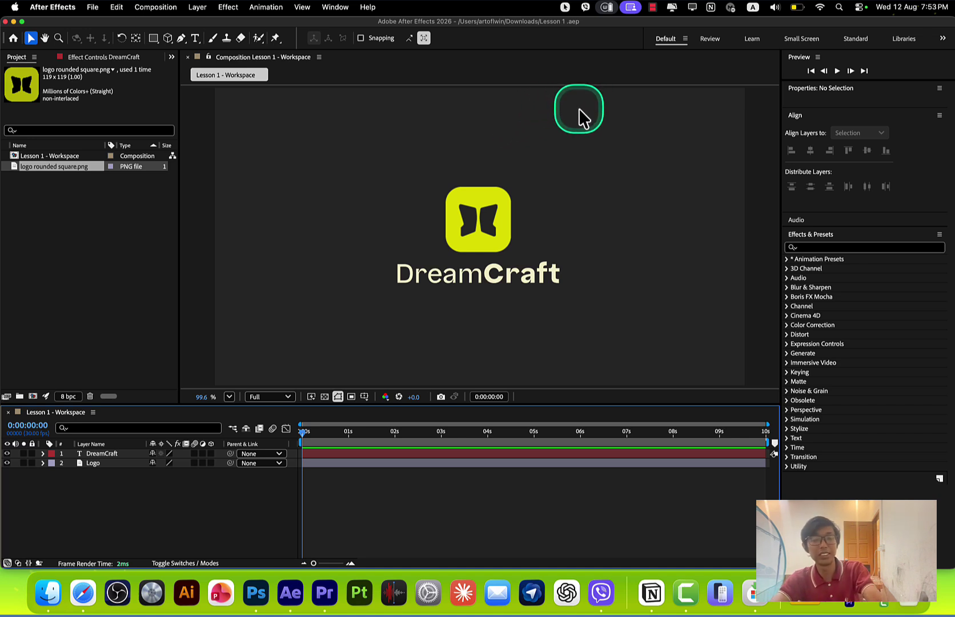
click(653, 8)
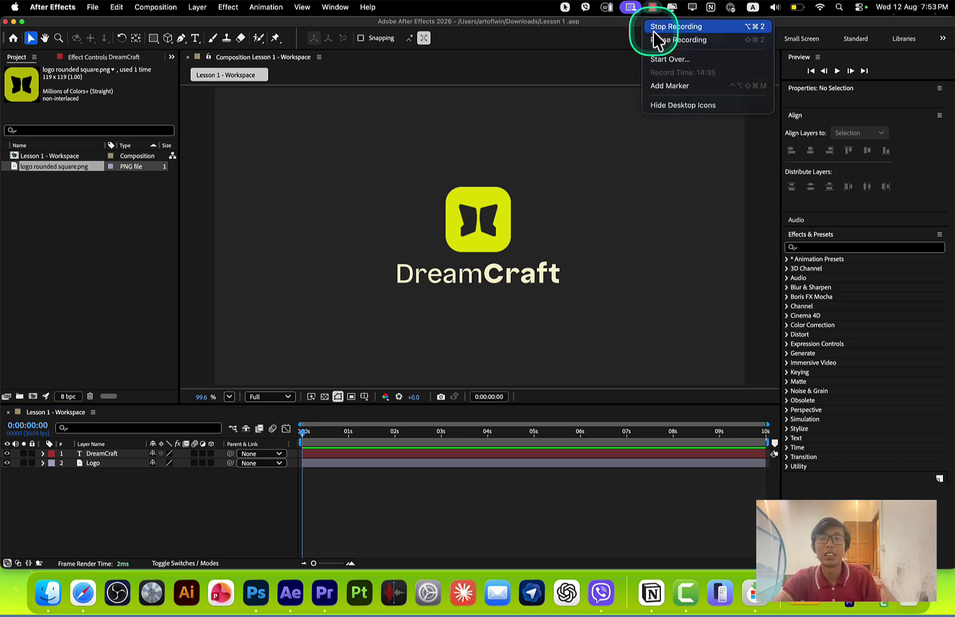